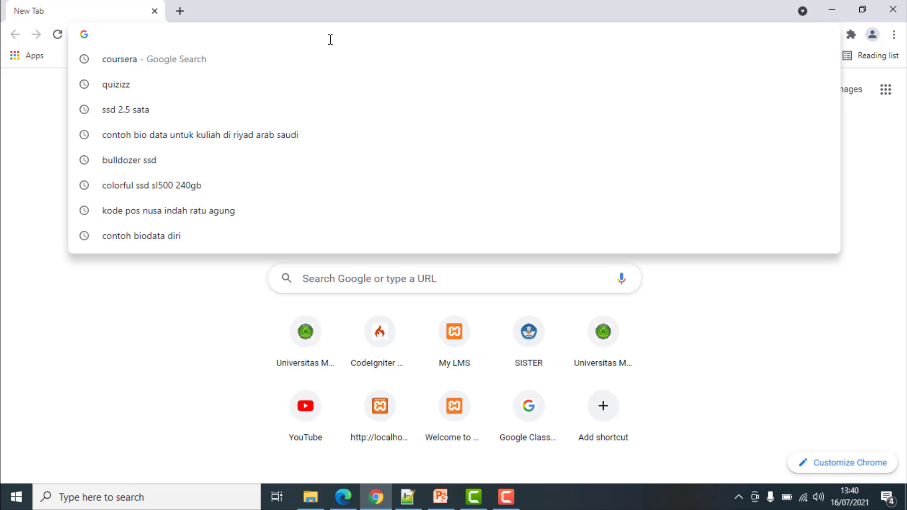
Enter spadadikti.id in Chrome's address bar, fixing typos, to load the SPADA Dikti welcome page
{"action": "type", "text": "spada"}
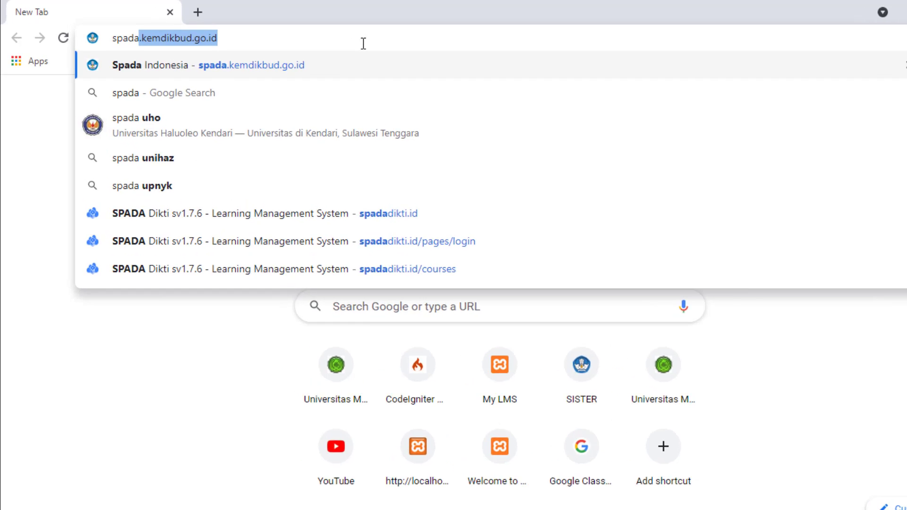
{"action": "type", "text": ","}
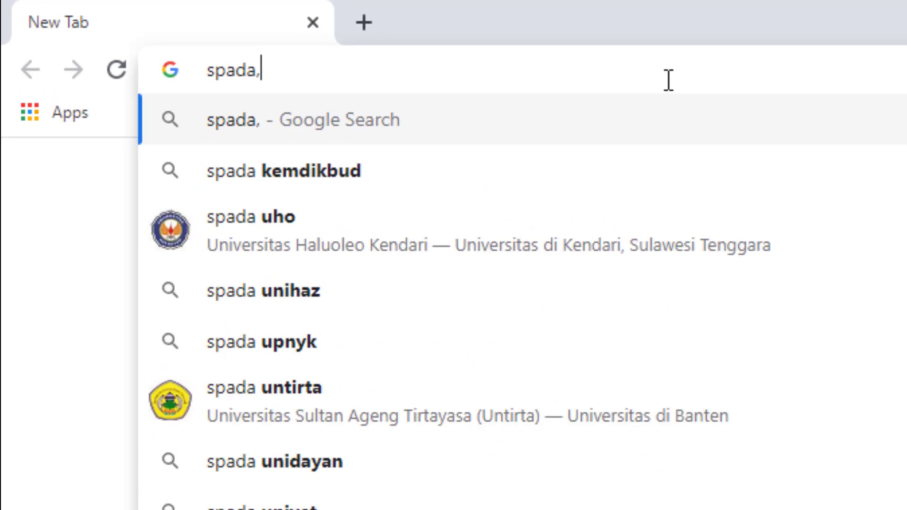
{"action": "key", "text": "BackSpace"}
{"action": "type", "text": "."}
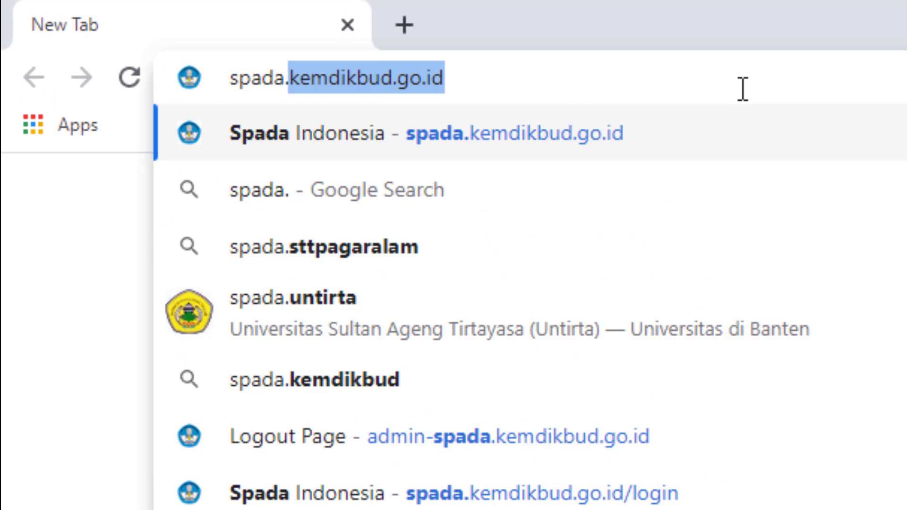
{"action": "type", "text": "di"}
{"action": "key", "text": "BackSpace"}
{"action": "key", "text": "BackSpace"}
{"action": "key", "text": "BackSpace"}
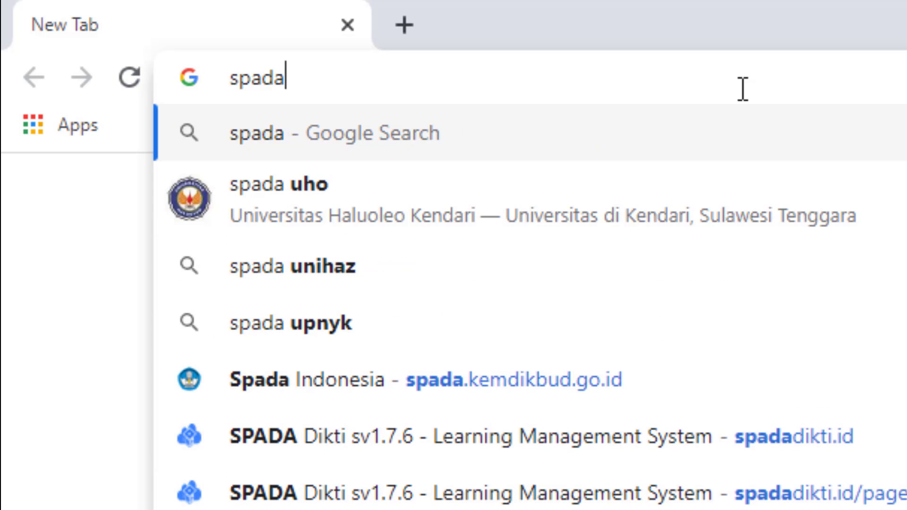
{"action": "type", "text": "dikti.id"}
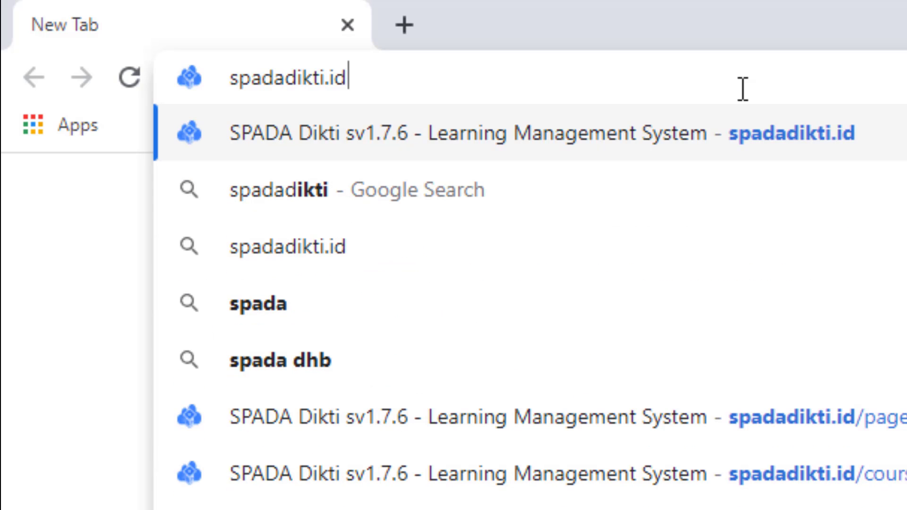
{"action": "key", "text": "Return"}
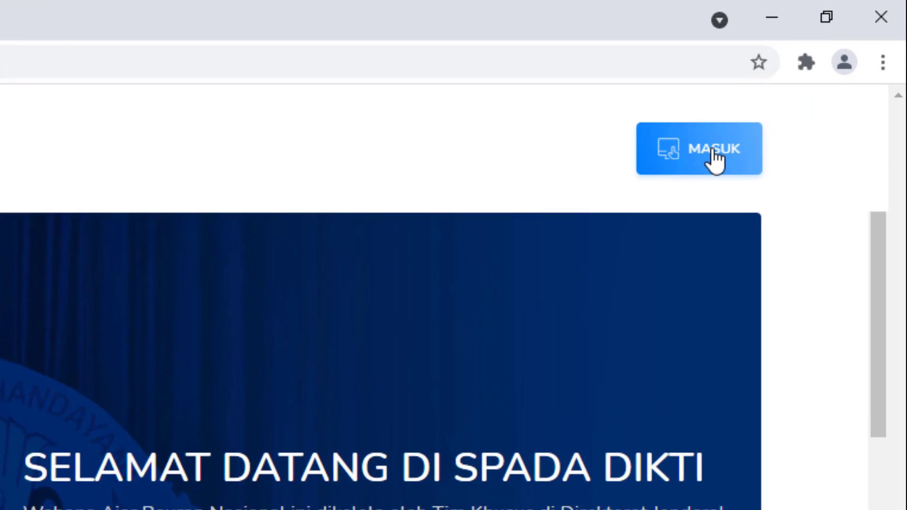
Go from the MASUK login page to the Register as Lecturer page
{"action": "left_click", "coordinate": [788, 94]}
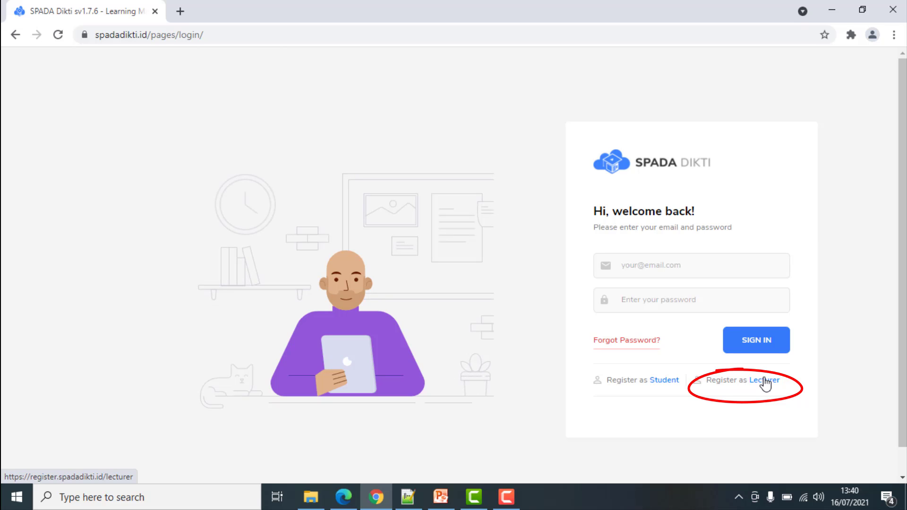
{"action": "left_click", "coordinate": [764, 382]}
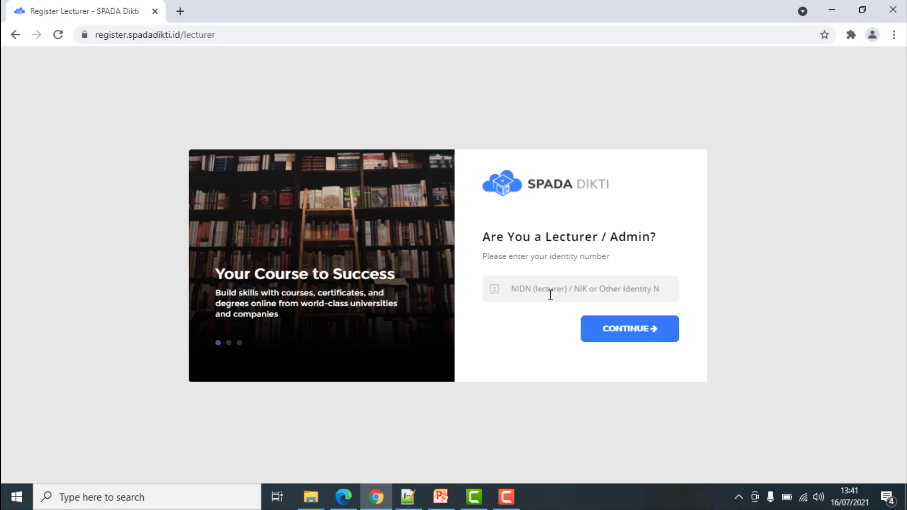
Paste the lecturer's NIDN into the identity field and continue to the account form
{"action": "key", "text": "Return"}
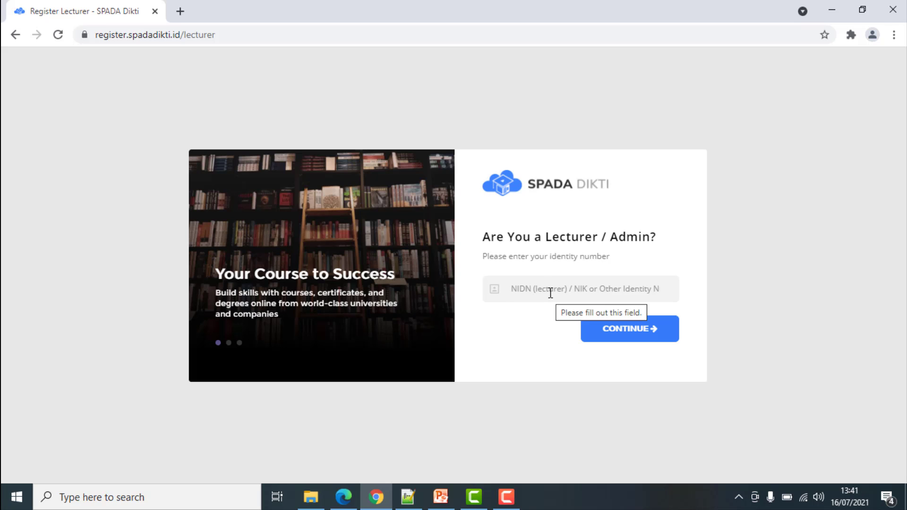
{"action": "right_click", "coordinate": [552, 292]}
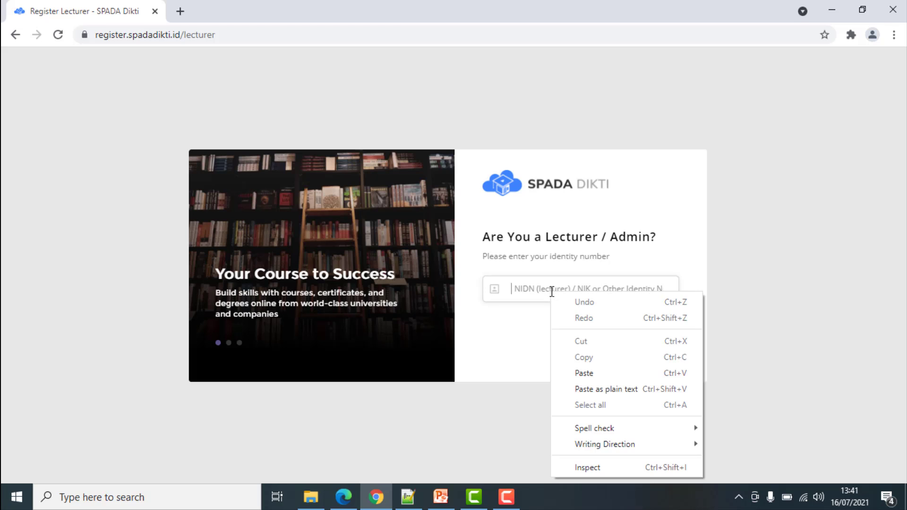
{"action": "left_click", "coordinate": [590, 375]}
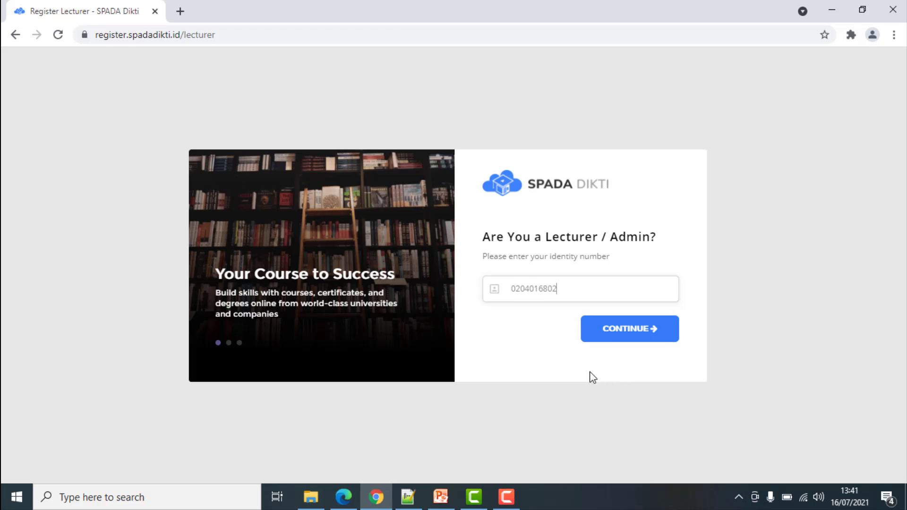
{"action": "left_click", "coordinate": [626, 331]}
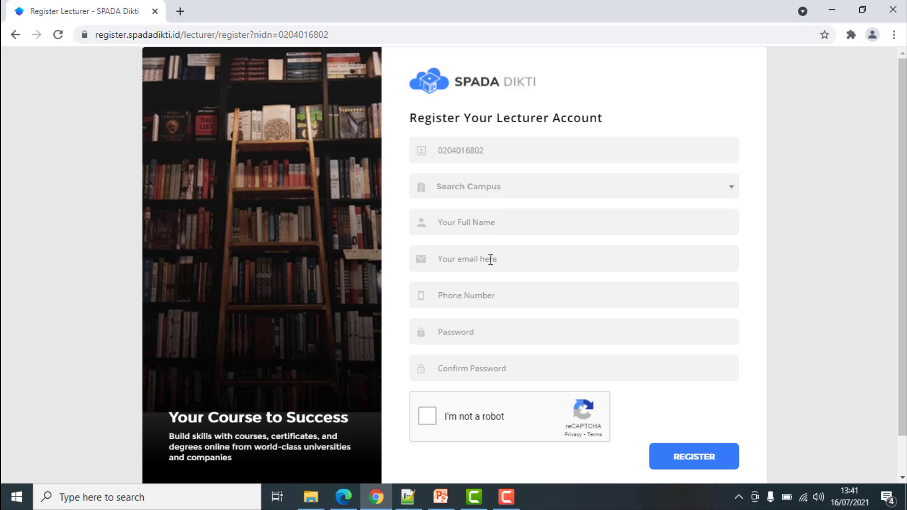
Search for and select Universitas Muhammadiyah Bengkulu as the campus
{"action": "left_click", "coordinate": [496, 194]}
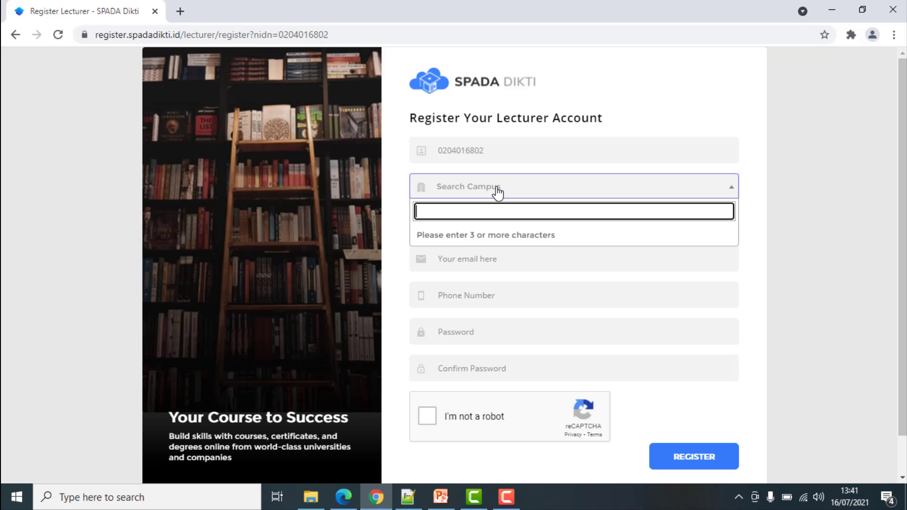
{"action": "left_click", "coordinate": [499, 192]}
{"action": "left_click", "coordinate": [500, 191]}
{"action": "type", "text": "Universita"}
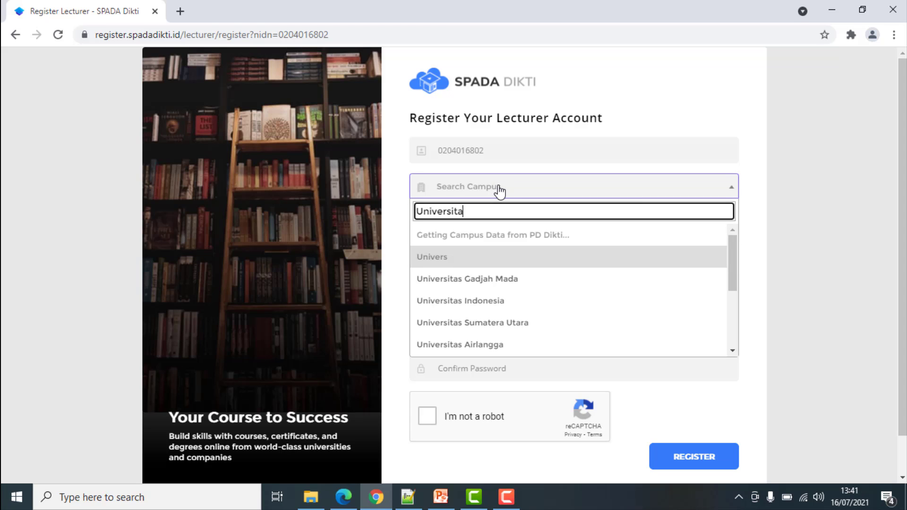
{"action": "type", "text": "s Muhammadiyah"}
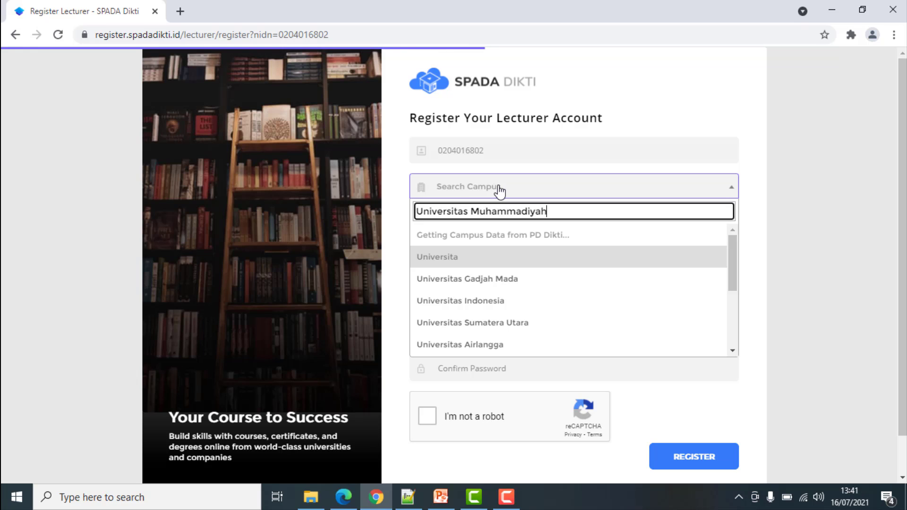
{"action": "type", "text": " Bengk"}
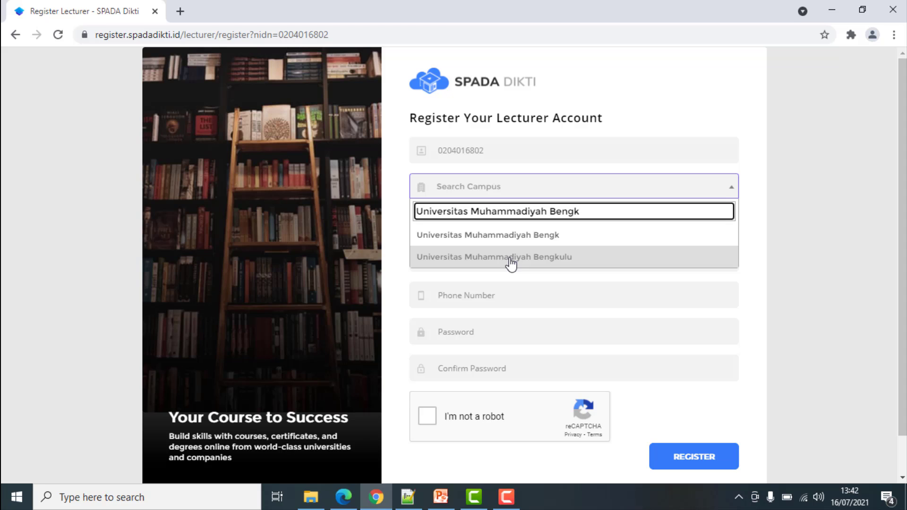
{"action": "left_click", "coordinate": [511, 259]}
Fill in the lecturer's full name, e-mail, phone and password, pass reCAPTCHA, and register
{"action": "left_click", "coordinate": [518, 223]}
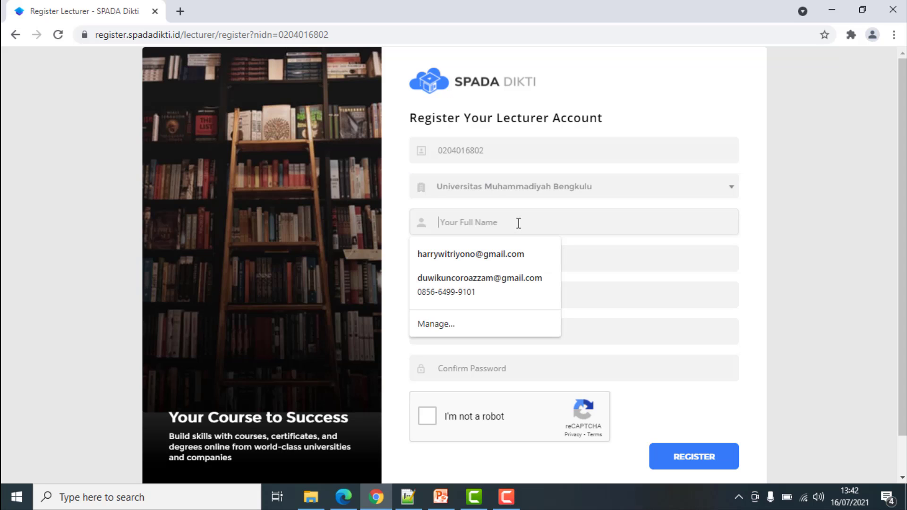
{"action": "type", "text": "Isla"}
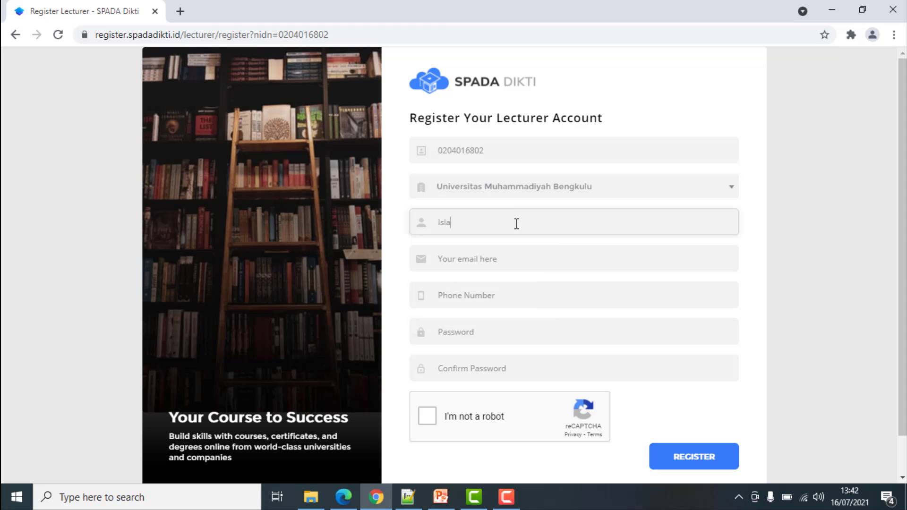
{"action": "type", "text": "muddin"}
{"action": "left_click", "coordinate": [529, 262]}
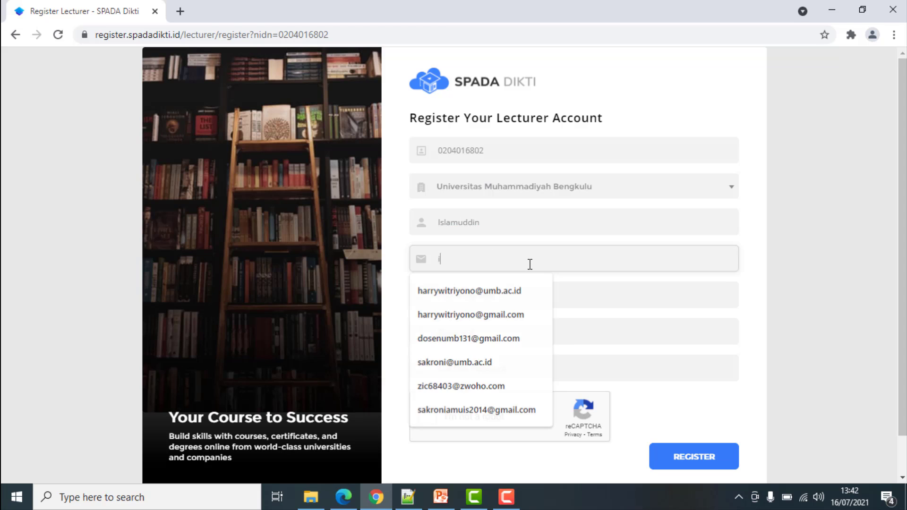
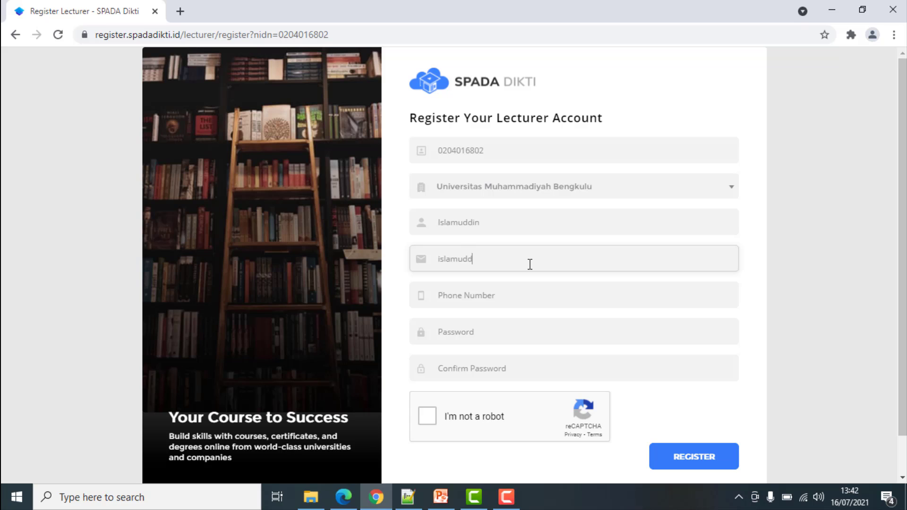
{"action": "left_click", "coordinate": [513, 299]}
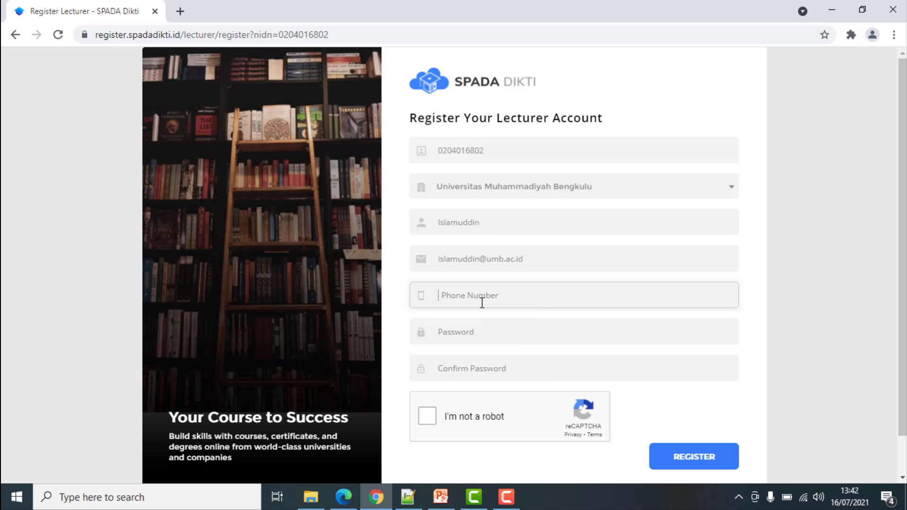
{"action": "key", "text": "ctrl+v"}
{"action": "left_click", "coordinate": [491, 327]}
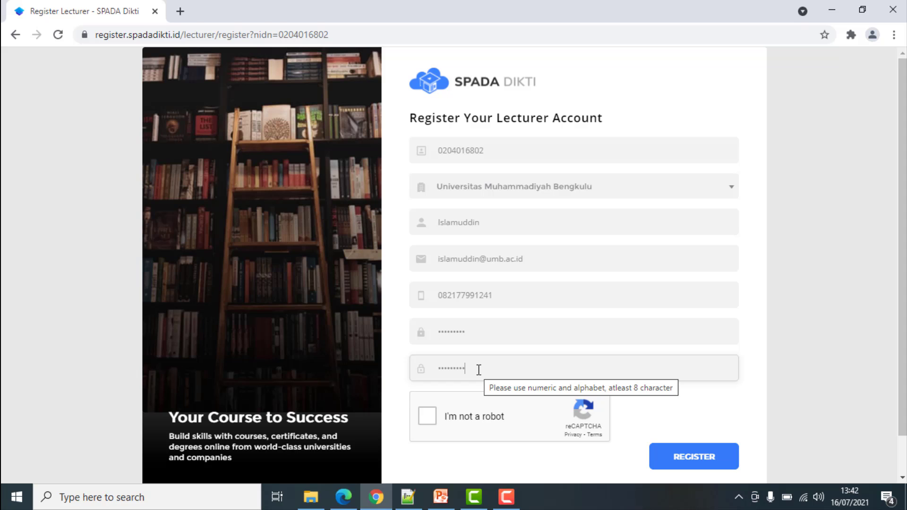
{"action": "left_click", "coordinate": [429, 420]}
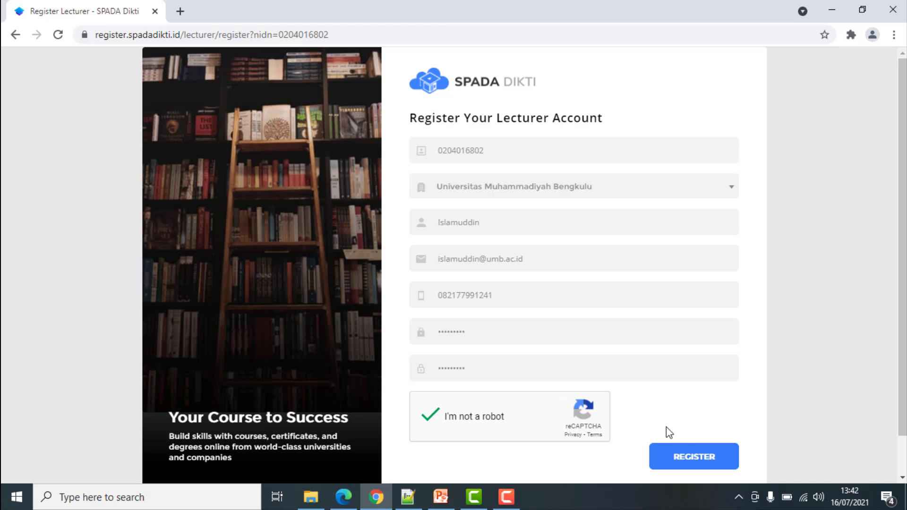
{"action": "left_click", "coordinate": [703, 452]}
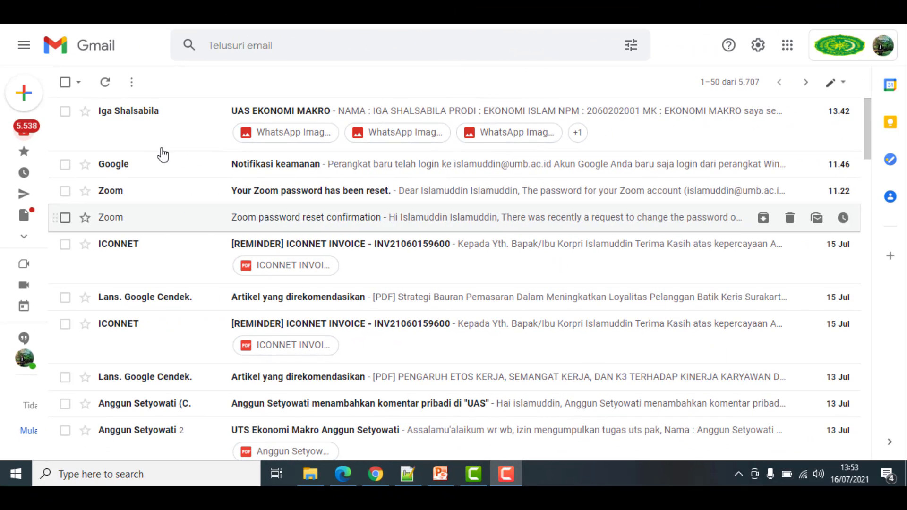
Find the SPADA Dikti Account Verification email in Gmail's spam folder and open it
{"action": "mouse_move", "coordinate": [55, 137]}
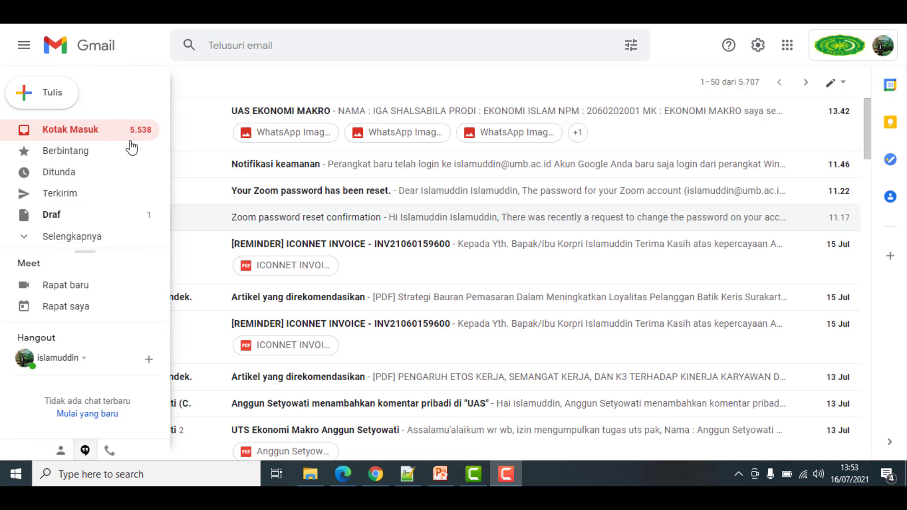
{"action": "mouse_move", "coordinate": [68, 173]}
{"action": "left_click", "coordinate": [71, 237]}
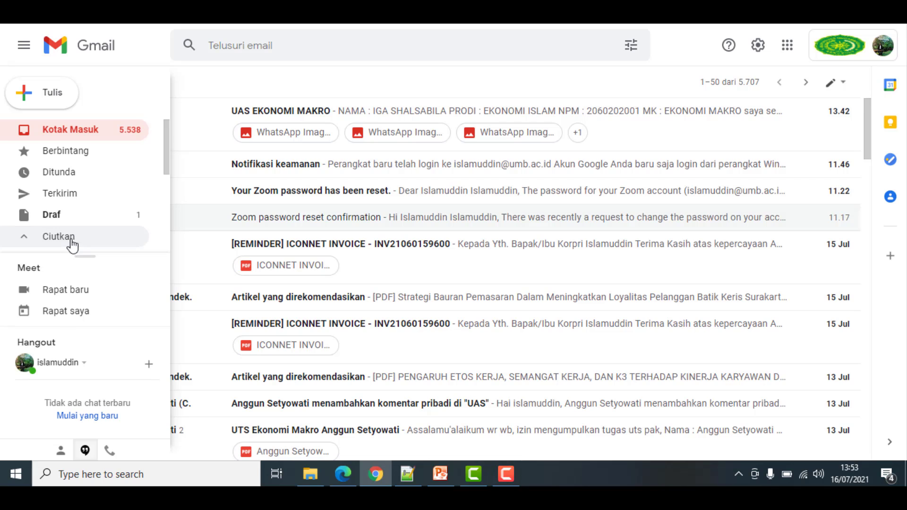
{"action": "scroll", "coordinate": [72, 245], "scroll_direction": "down", "scroll_amount": 2}
{"action": "left_click", "coordinate": [69, 208]}
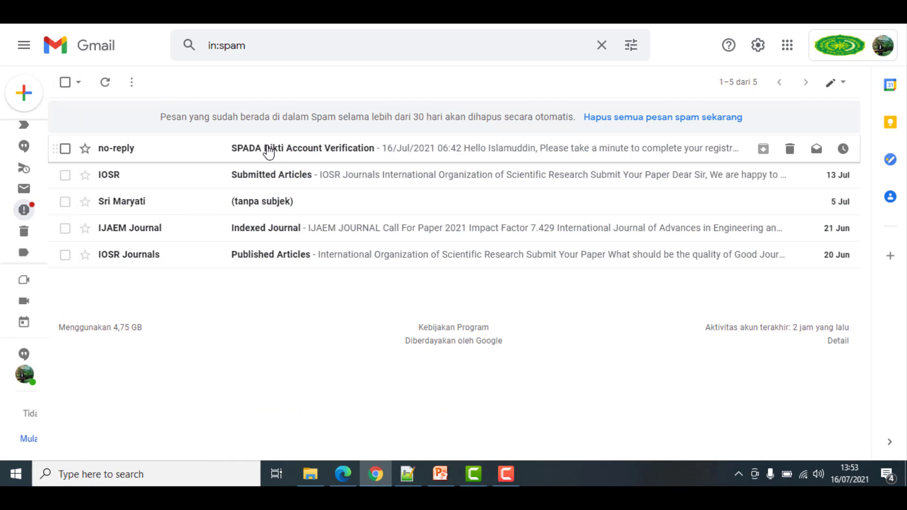
{"action": "right_click", "coordinate": [183, 157]}
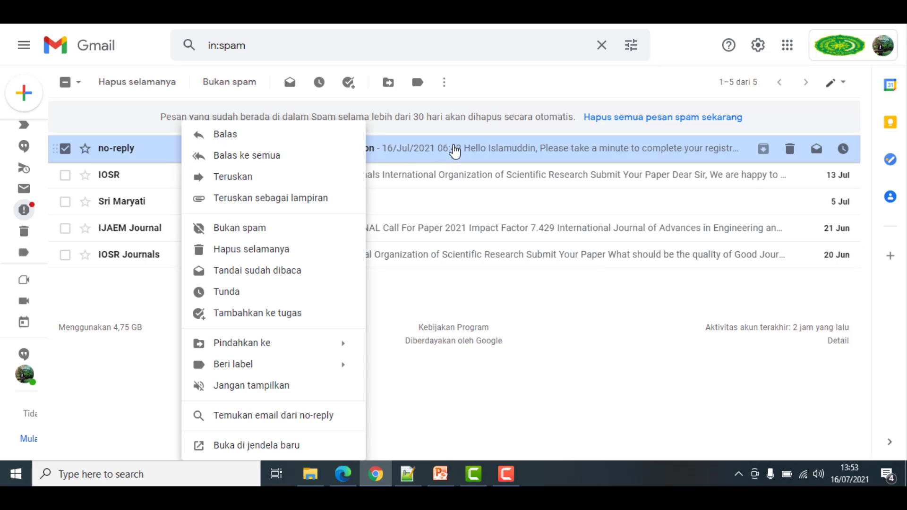
{"action": "left_click", "coordinate": [482, 154]}
{"action": "left_click", "coordinate": [482, 154]}
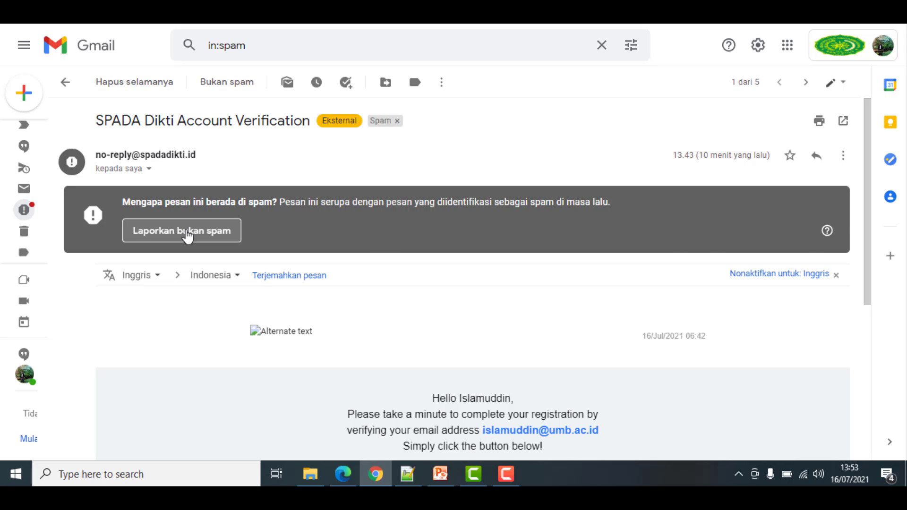
Mark the email as not spam, then reopen it from the inbox down to VERIFY NOW
{"action": "left_click", "coordinate": [188, 235]}
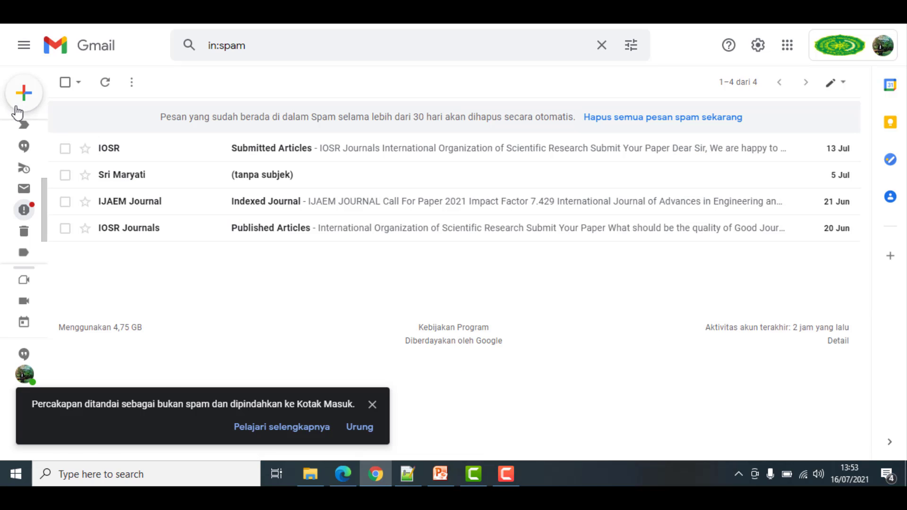
{"action": "scroll", "coordinate": [61, 142], "scroll_direction": "up", "scroll_amount": 5}
{"action": "left_click", "coordinate": [114, 134]}
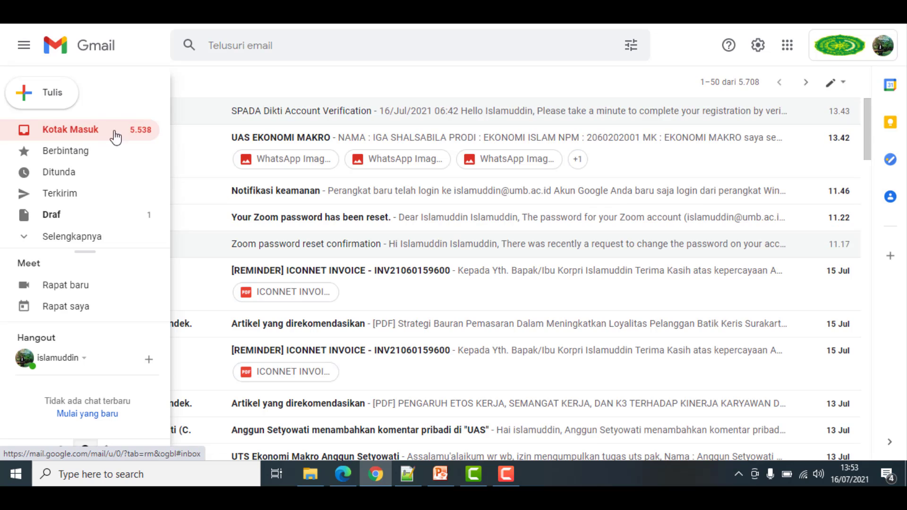
{"action": "left_click", "coordinate": [414, 114]}
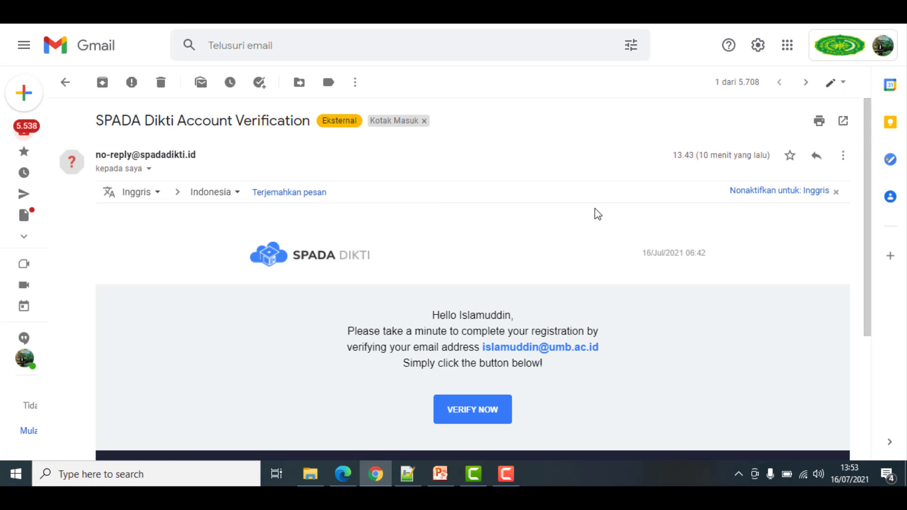
{"action": "scroll", "coordinate": [581, 210], "scroll_direction": "down", "scroll_amount": 3}
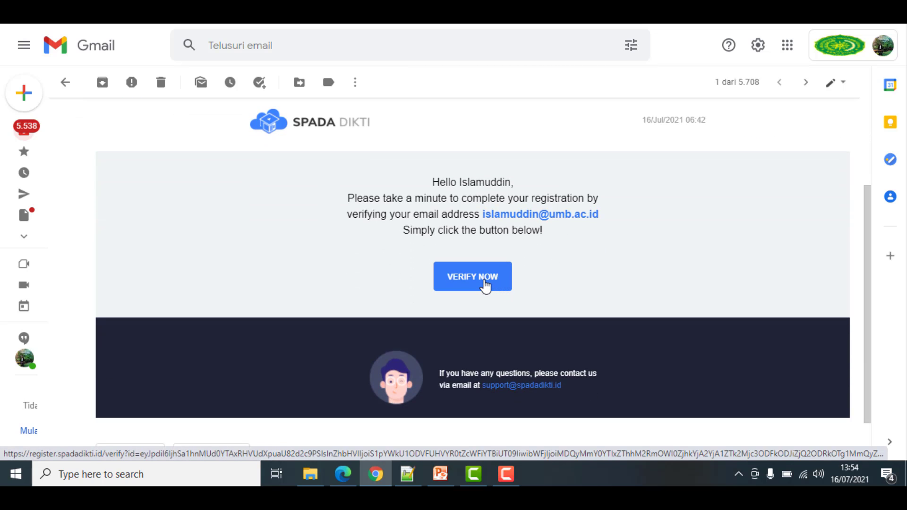
Verify the account with VERIFY NOW, then follow the Login Page link
{"action": "left_click", "coordinate": [485, 283]}
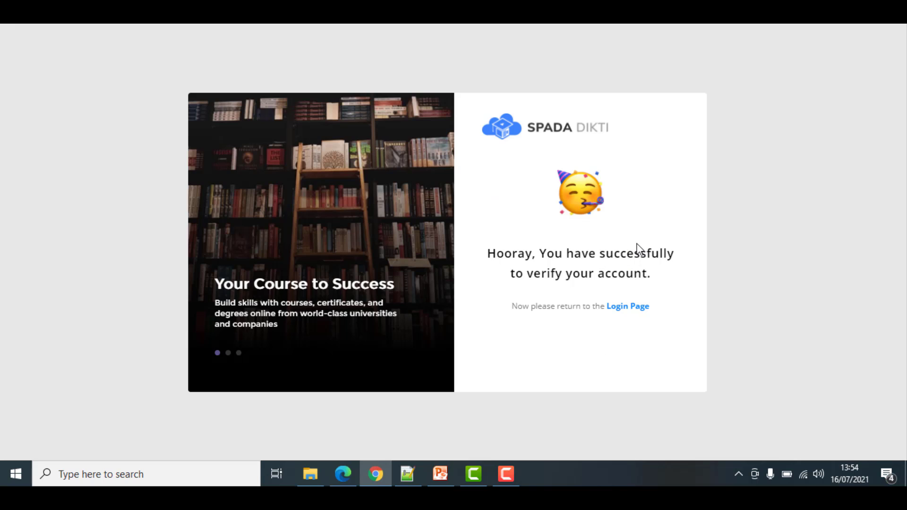
{"action": "left_click", "coordinate": [630, 312]}
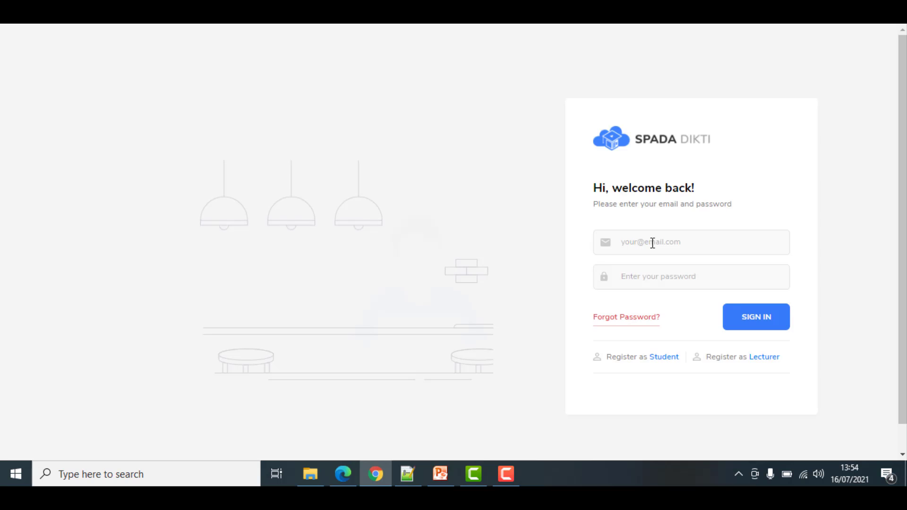
Sign in with the saved lecturer e-mail address and password
{"action": "left_click", "coordinate": [652, 243]}
{"action": "type", "text": "is"}
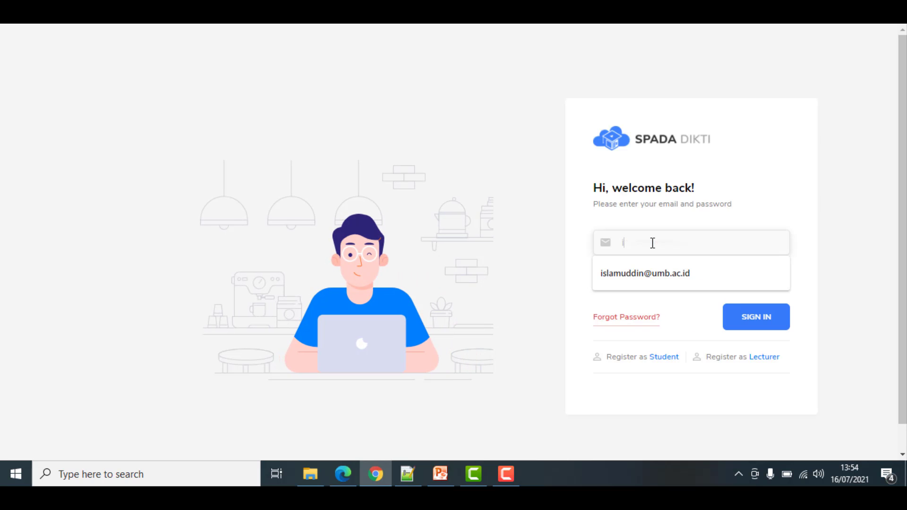
{"action": "left_click", "coordinate": [652, 272]}
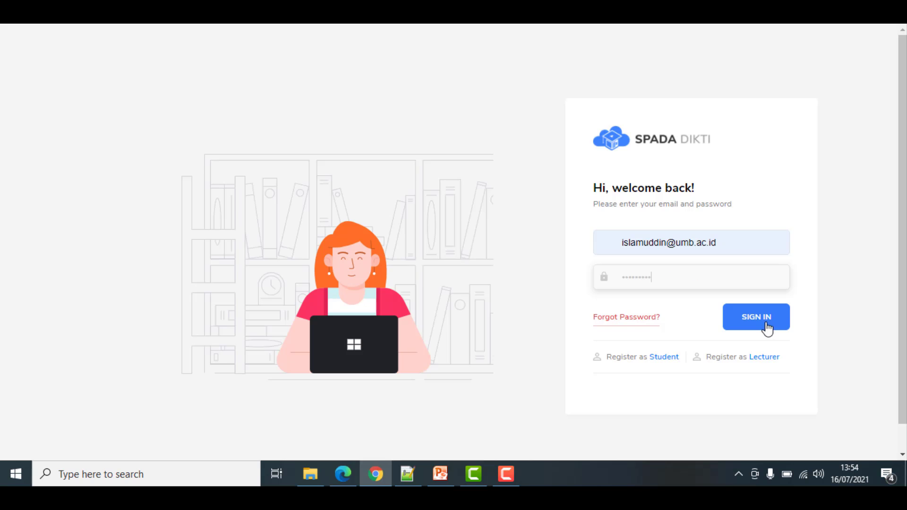
{"action": "left_click", "coordinate": [766, 326]}
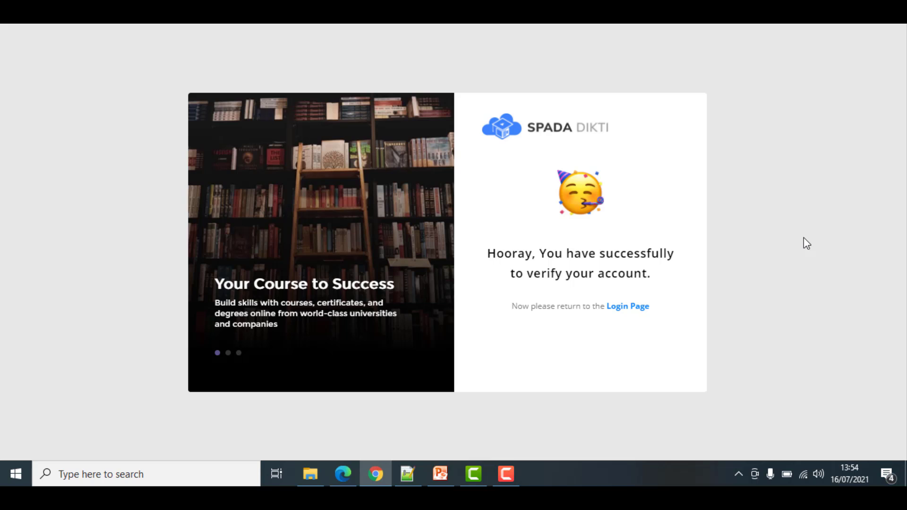
{"action": "left_click", "coordinate": [627, 308]}
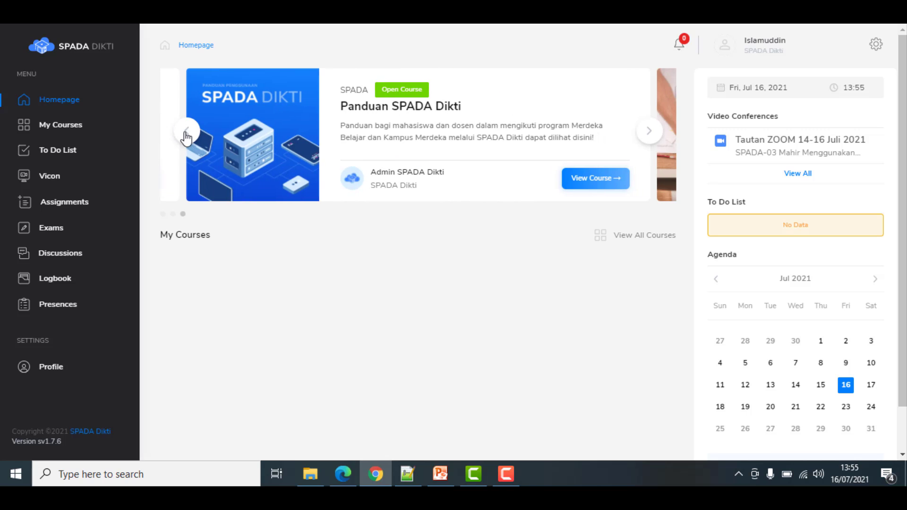
Cycle the featured-courses carousel back four slides and forward two
{"action": "left_click", "coordinate": [186, 135]}
{"action": "left_click", "coordinate": [187, 134]}
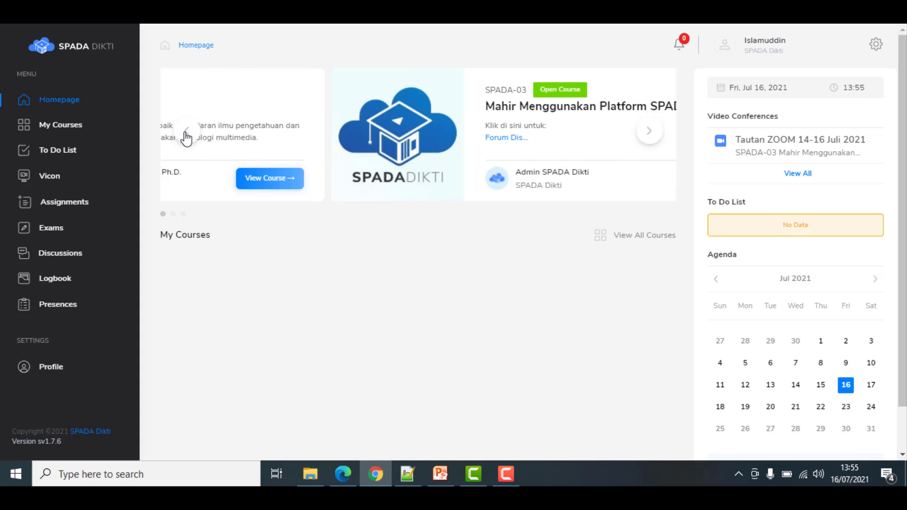
{"action": "left_click", "coordinate": [185, 134]}
{"action": "left_click", "coordinate": [185, 134]}
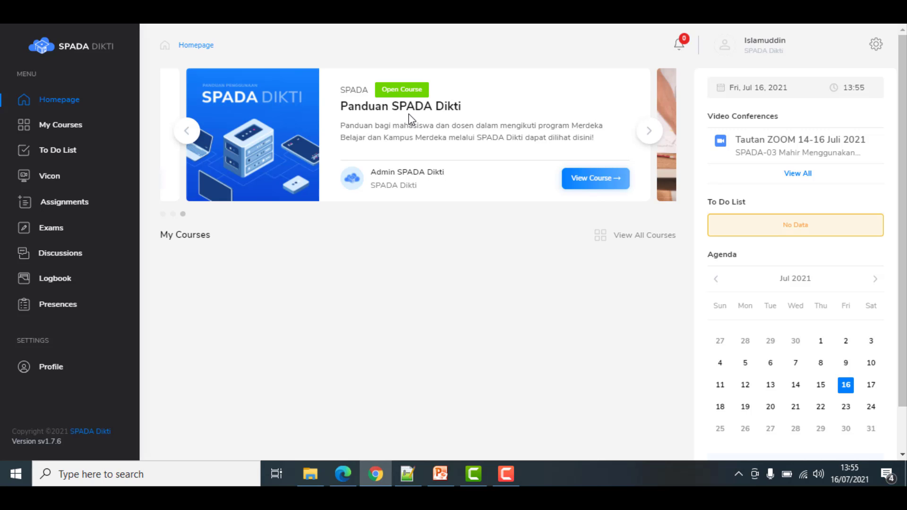
{"action": "left_click", "coordinate": [656, 136]}
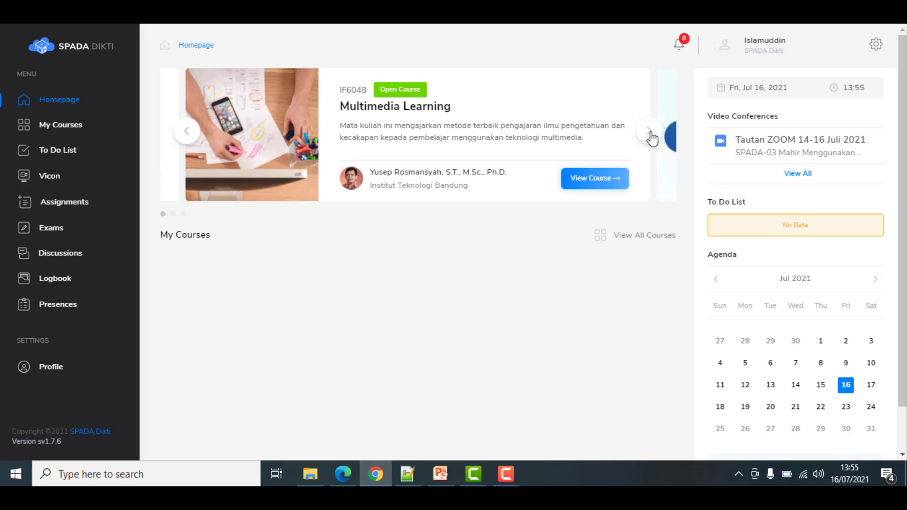
{"action": "left_click", "coordinate": [653, 138]}
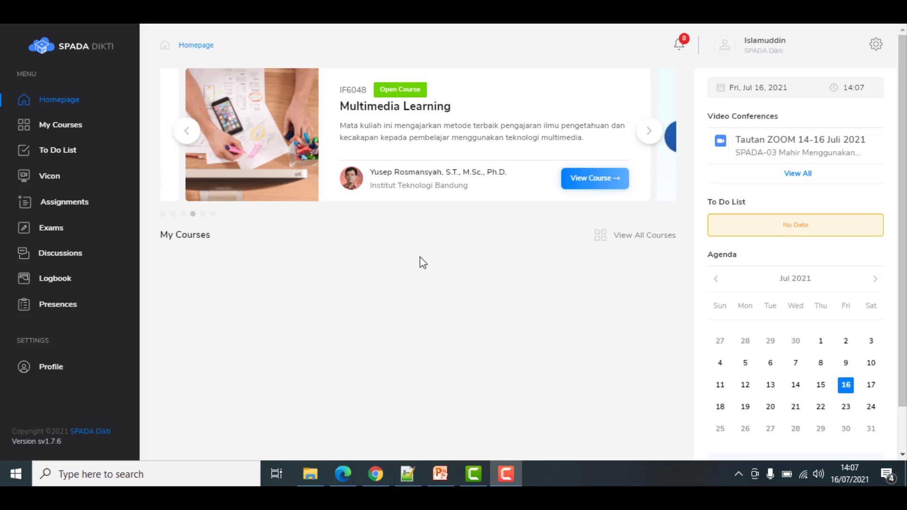
{"action": "left_click", "coordinate": [75, 127]}
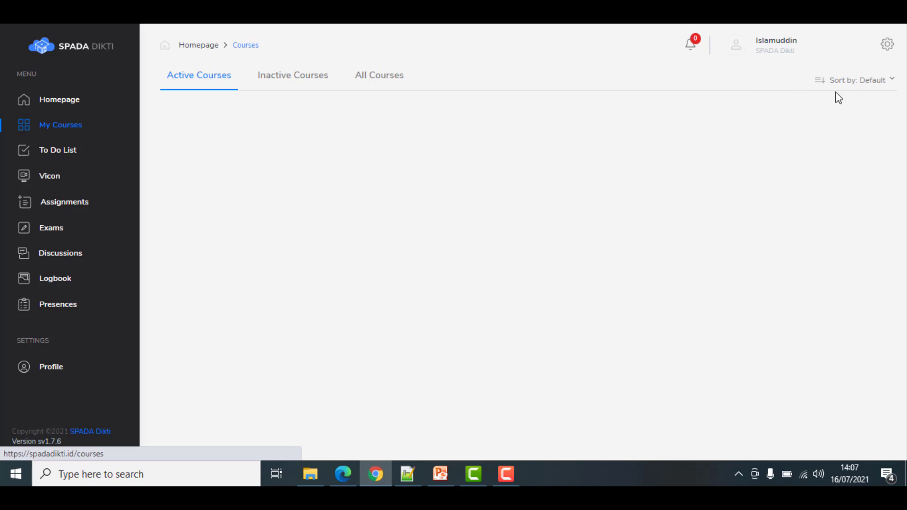
{"action": "left_click", "coordinate": [889, 45]}
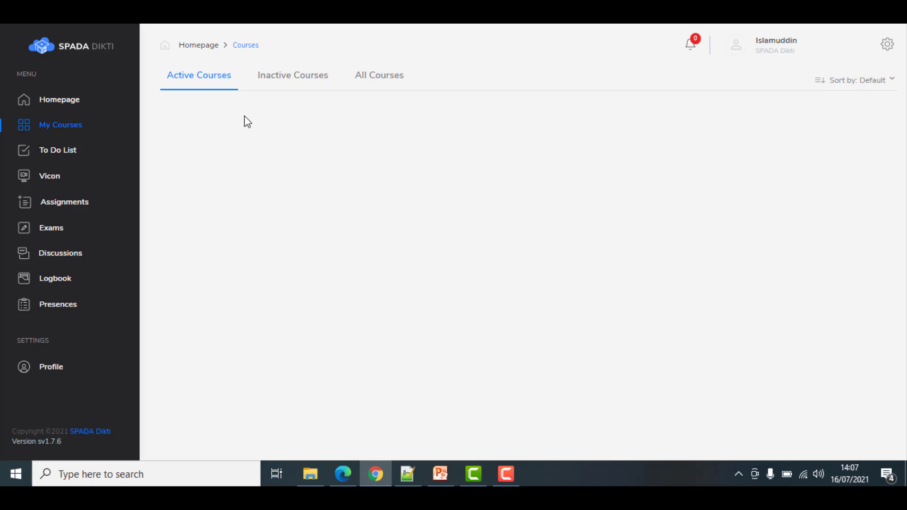
{"action": "left_click", "coordinate": [61, 101]}
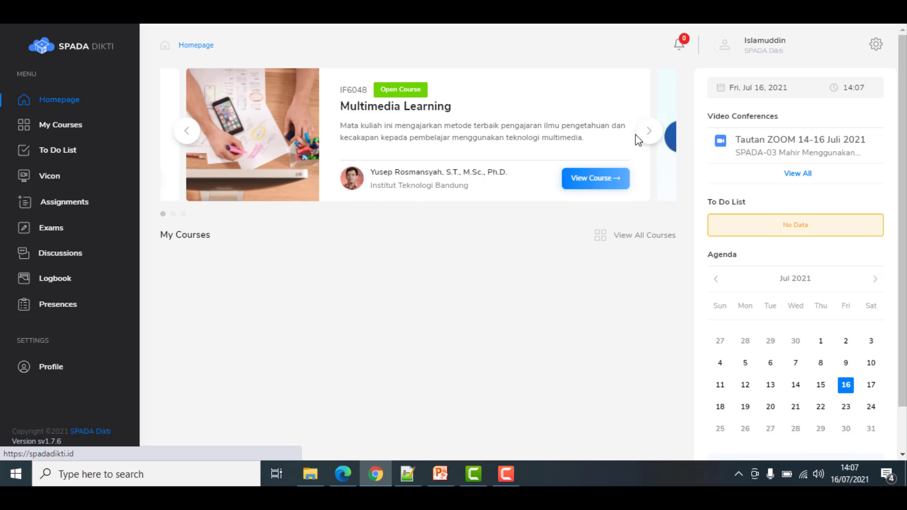
Open the SPADA-03 Mahir Menggunakan Platform SPADA Dikti course and scroll to its Pengantar section
{"action": "left_click", "coordinate": [649, 134]}
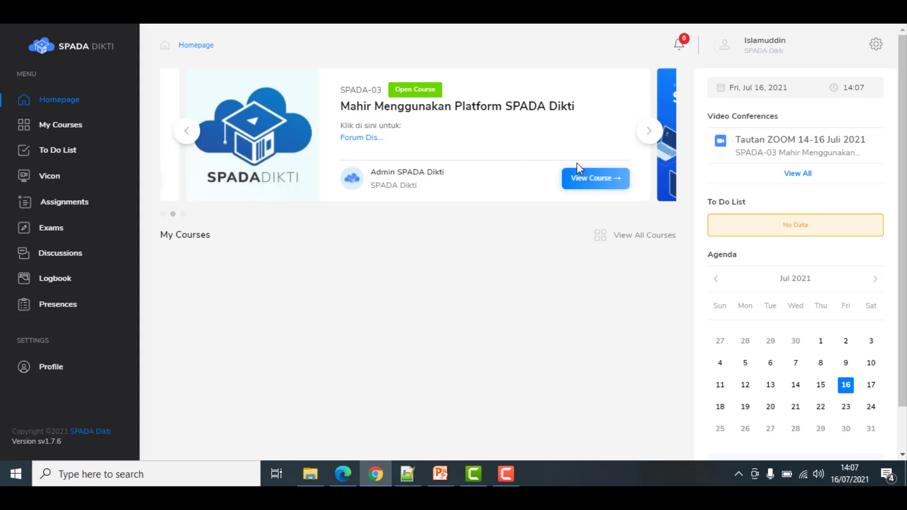
{"action": "left_click", "coordinate": [585, 179]}
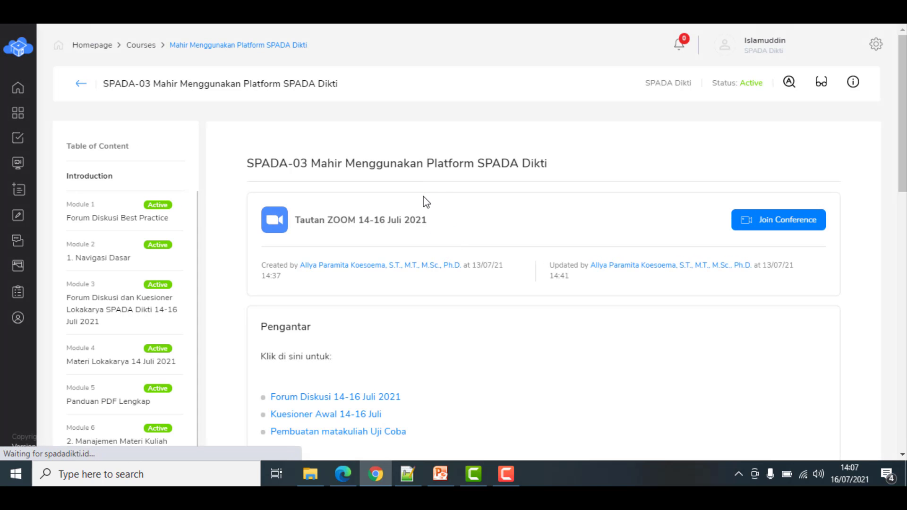
{"action": "scroll", "coordinate": [451, 256], "scroll_direction": "down", "scroll_amount": 1}
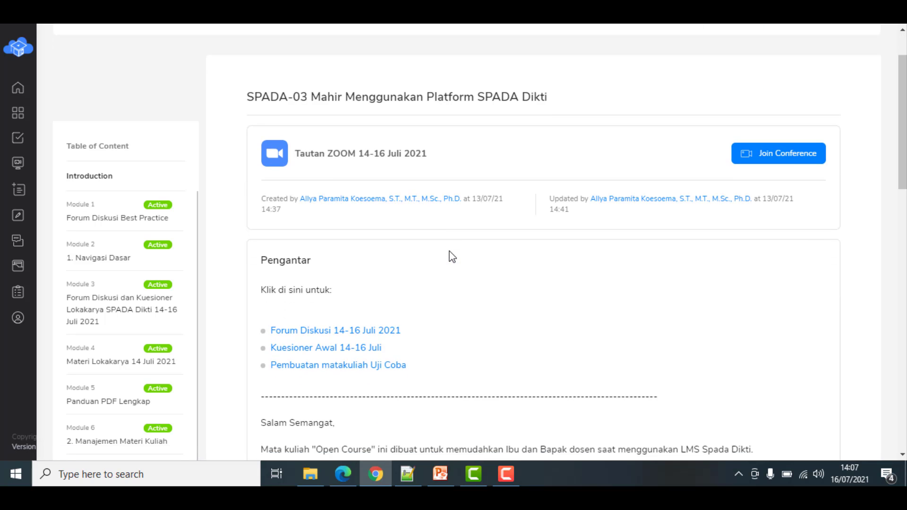
{"action": "scroll", "coordinate": [444, 341], "scroll_direction": "down", "scroll_amount": 1}
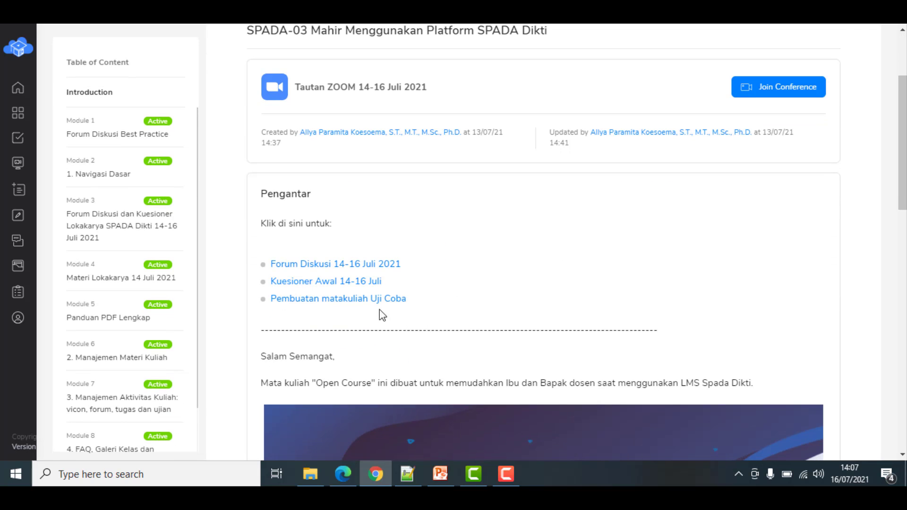
Request a Pembuatan matakuliah Uji Coba exercise course using the saved lecturer e-mail address
{"action": "left_click", "coordinate": [356, 299]}
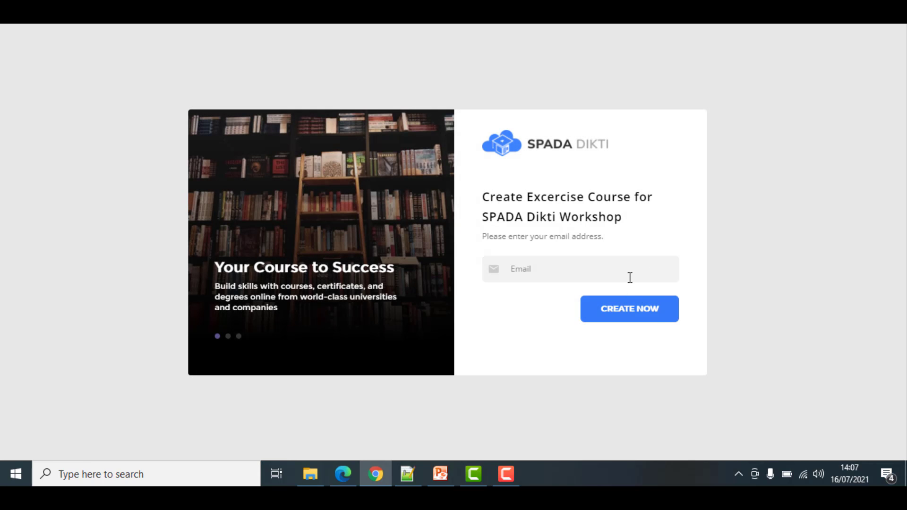
{"action": "left_click", "coordinate": [597, 270]}
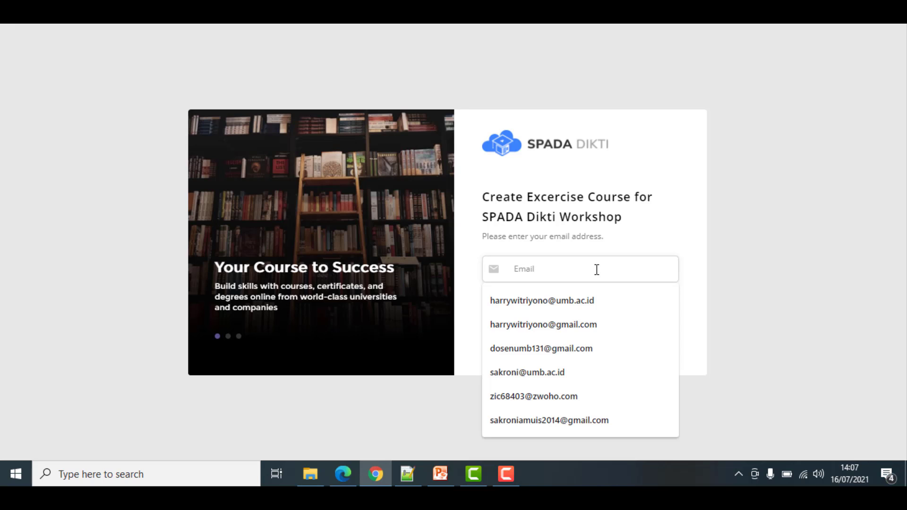
{"action": "type", "text": "isl"}
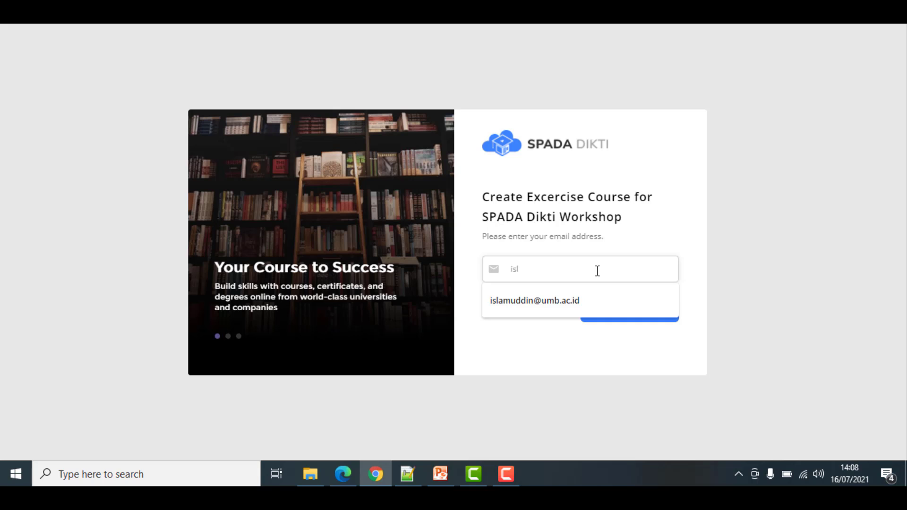
{"action": "left_click", "coordinate": [589, 302]}
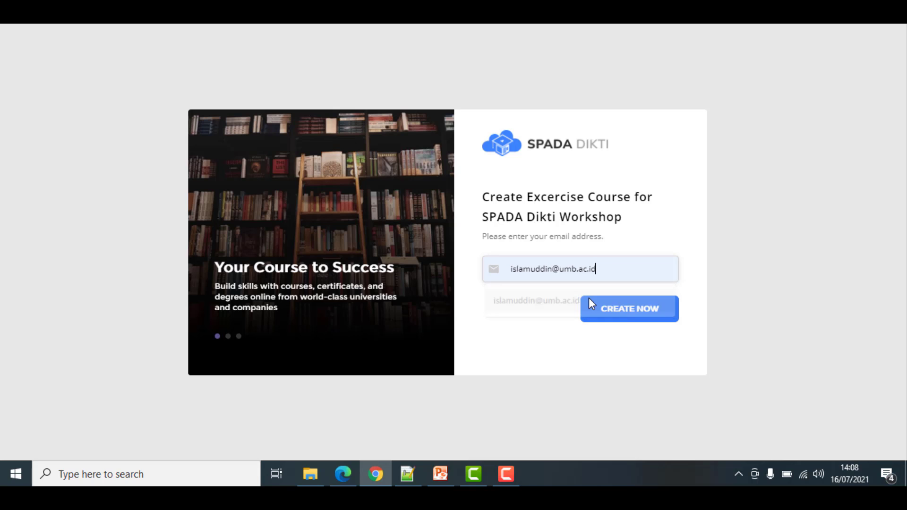
{"action": "left_click", "coordinate": [633, 318]}
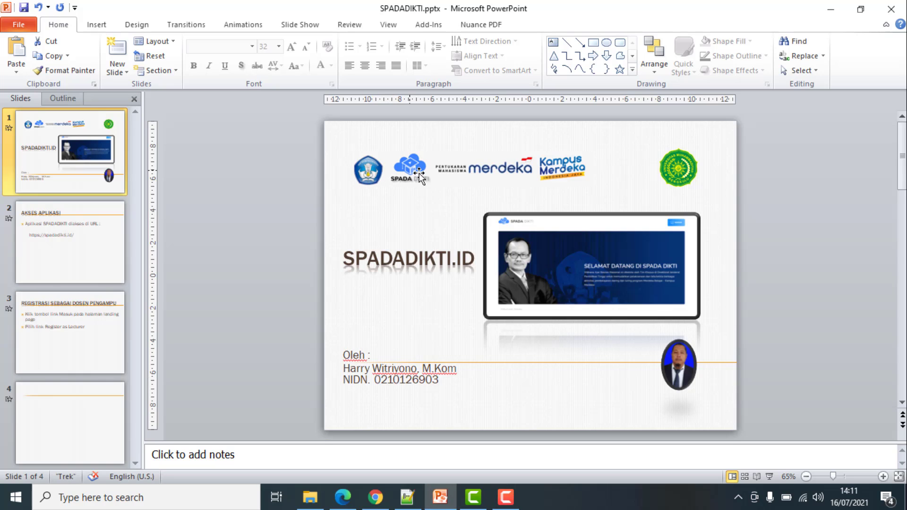
Select the logo banner picture at the top of slide 1 and bring up its context menu
{"action": "left_click", "coordinate": [439, 175]}
{"action": "right_click", "coordinate": [441, 175]}
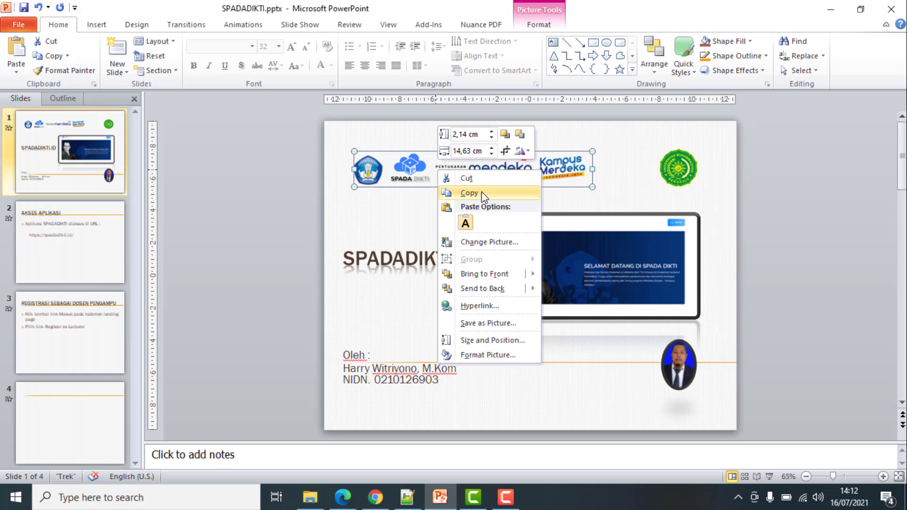
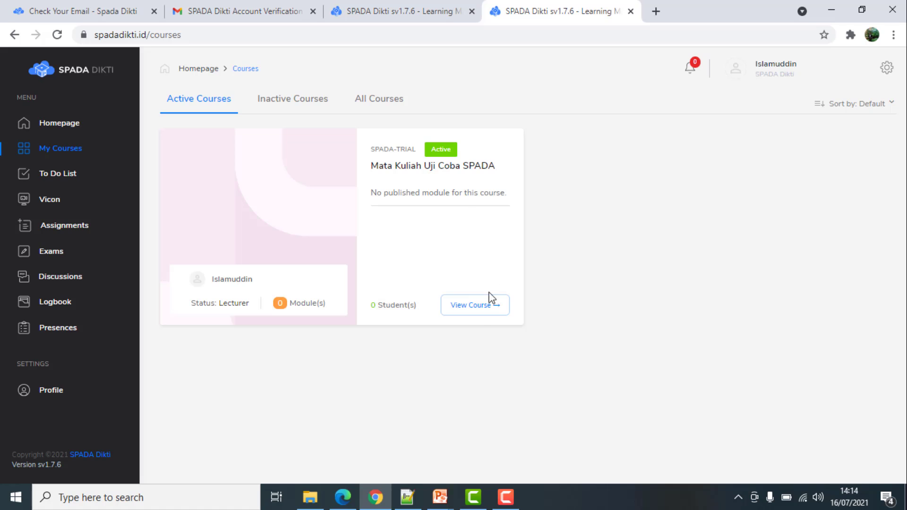
Open the Mata Kuliah Uji Coba SPADA trial course and switch it into Edit Mode
{"action": "left_click", "coordinate": [477, 309]}
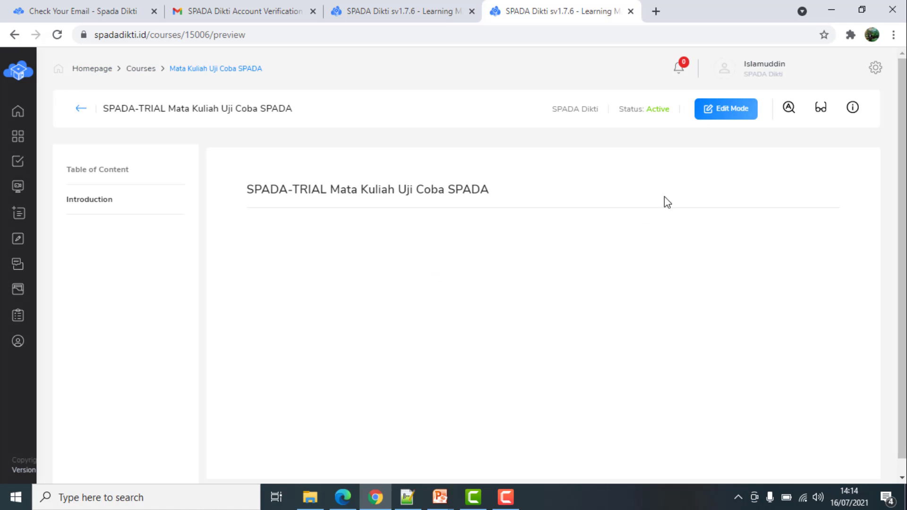
{"action": "left_click", "coordinate": [733, 111]}
{"action": "scroll", "coordinate": [804, 388], "scroll_direction": "down", "scroll_amount": 1}
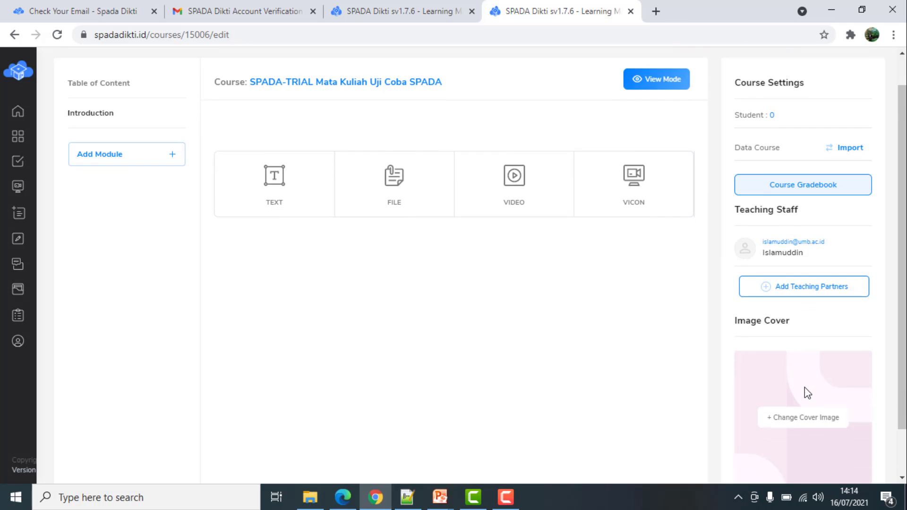
{"action": "scroll", "coordinate": [805, 388], "scroll_direction": "down", "scroll_amount": 1}
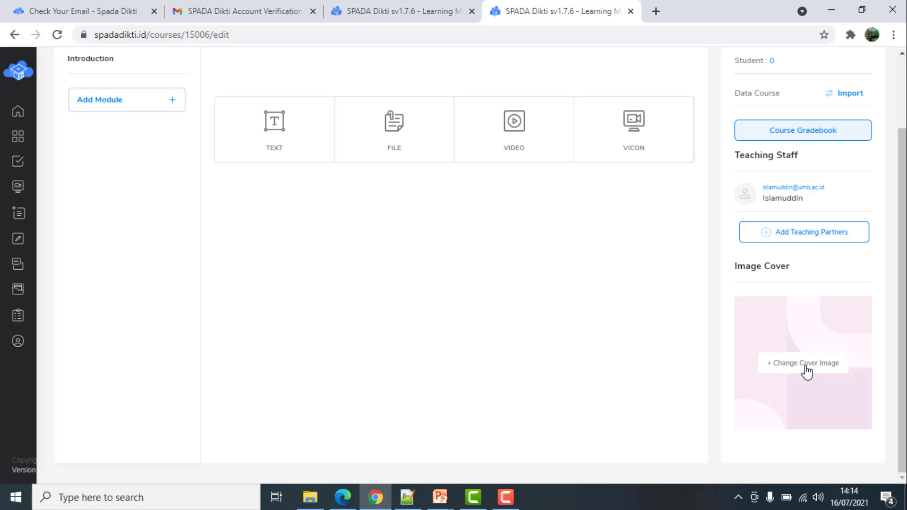
Load Manajemen Produksi.jpg from the Pictures folder as the new course cover
{"action": "left_click", "coordinate": [806, 372]}
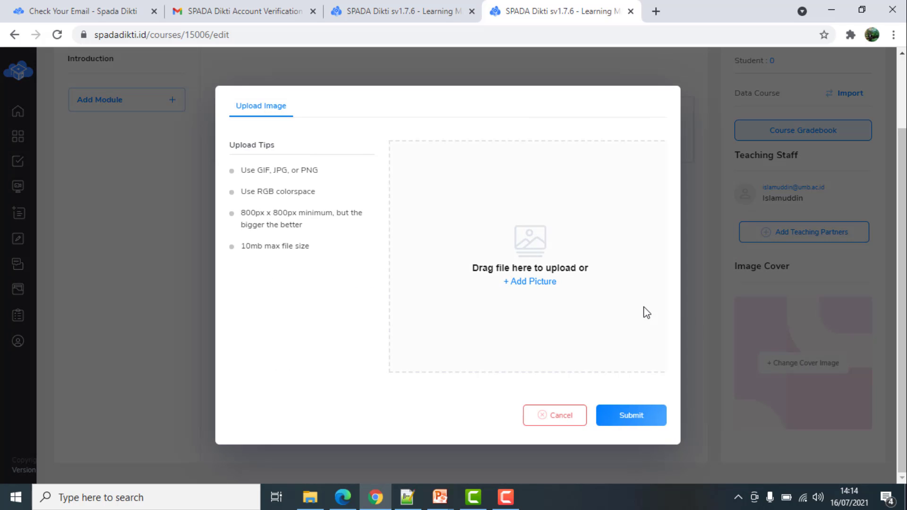
{"action": "left_click", "coordinate": [540, 285]}
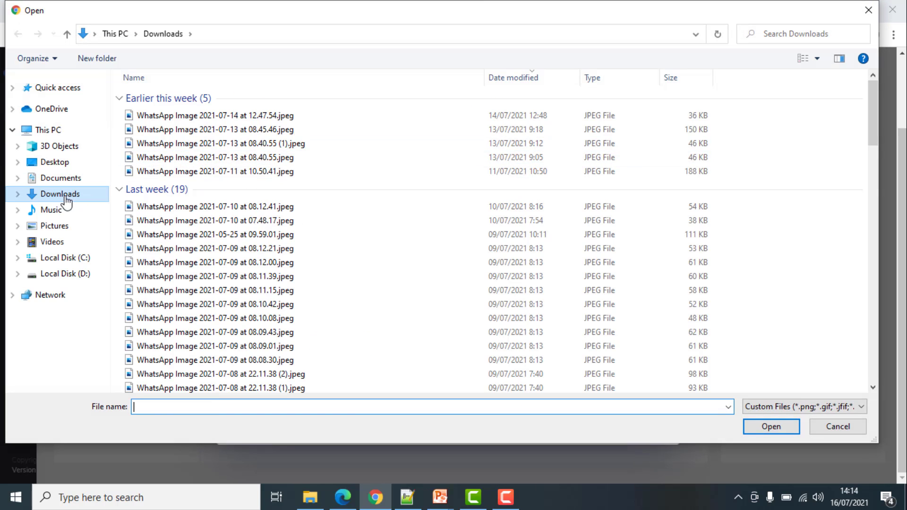
{"action": "left_click", "coordinate": [68, 181]}
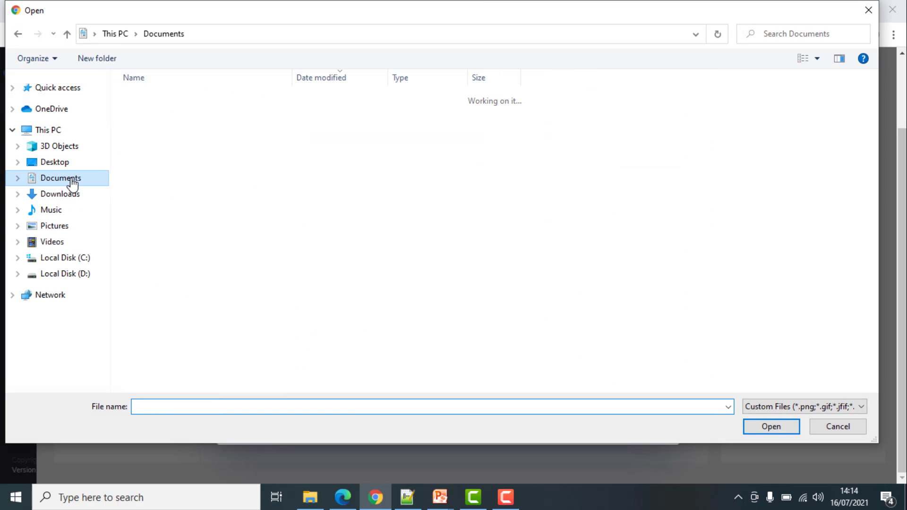
{"action": "left_click", "coordinate": [56, 227]}
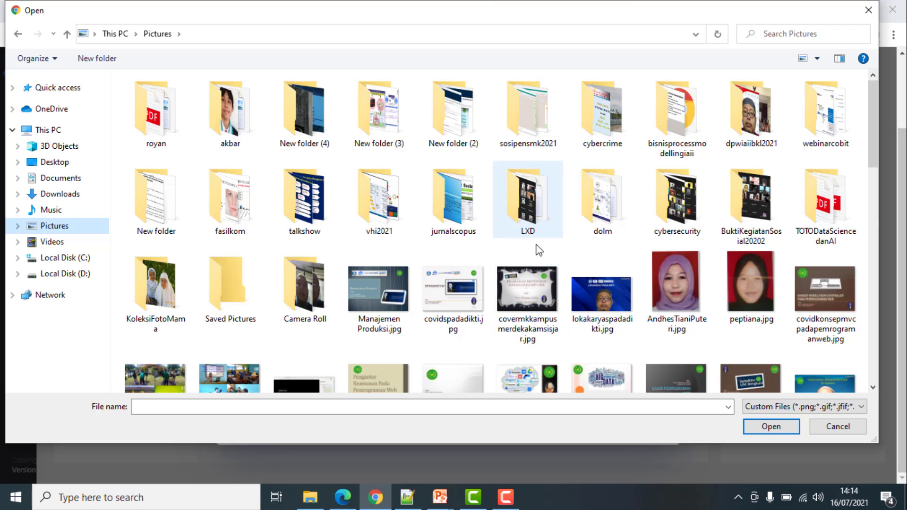
{"action": "left_click", "coordinate": [374, 296]}
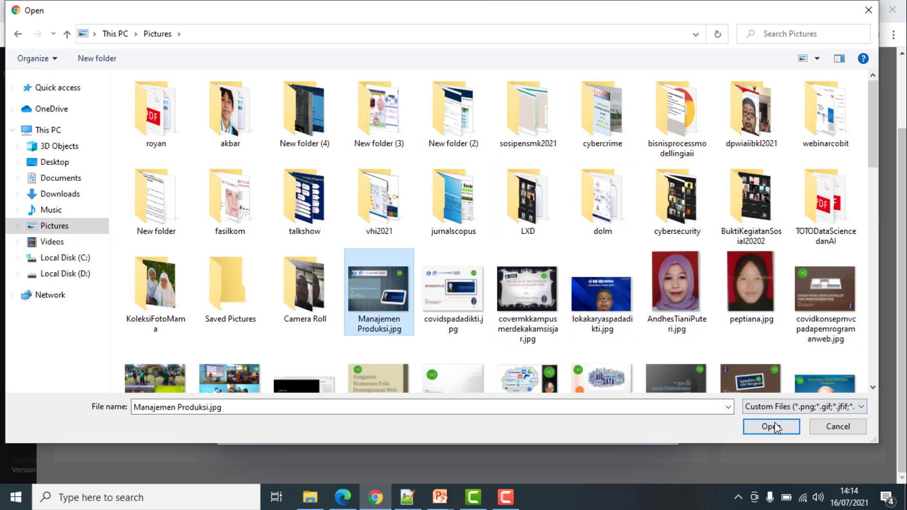
{"action": "left_click", "coordinate": [761, 425]}
Crop the picture to a larger square over the title card and submit it
{"action": "left_click_drag", "start_coordinate": [505, 286], "coordinate": [432, 246]}
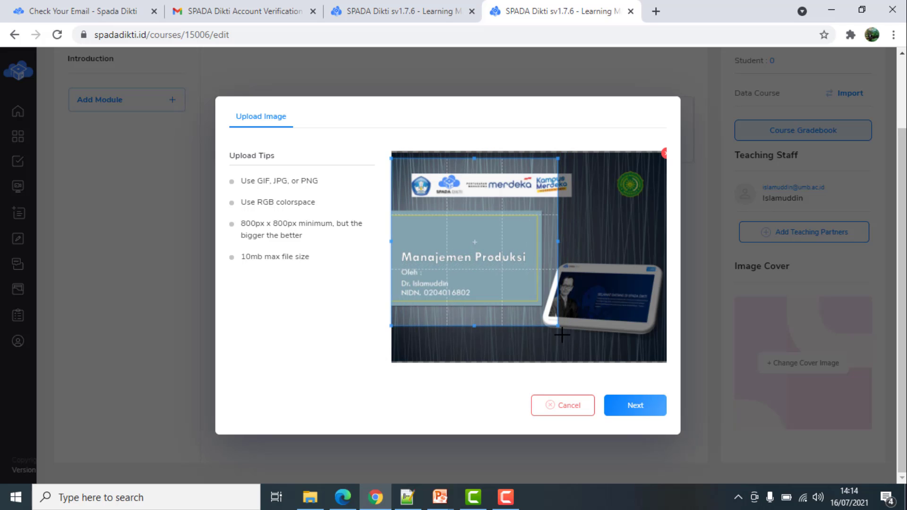
{"action": "left_click_drag", "start_coordinate": [564, 326], "coordinate": [670, 347]}
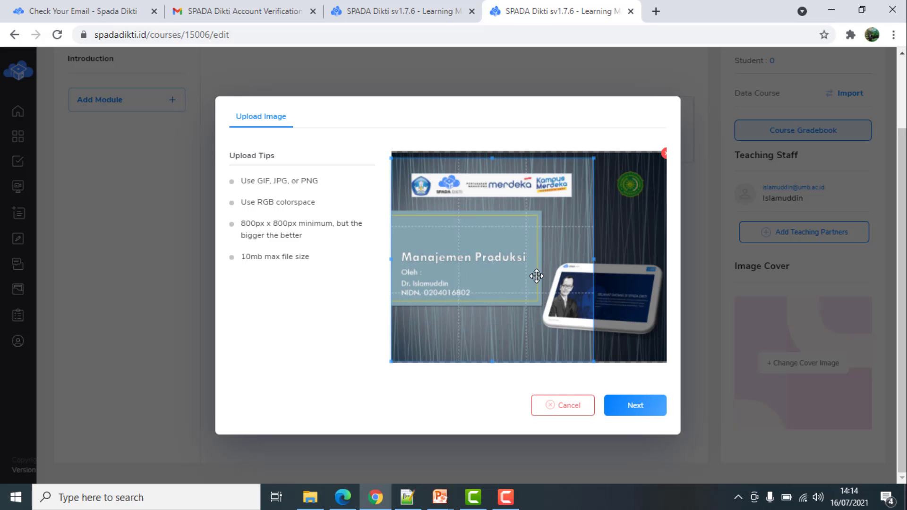
{"action": "mouse_move", "coordinate": [536, 277]}
{"action": "left_mouse_down"}
{"action": "mouse_move", "coordinate": [569, 278]}
{"action": "mouse_move", "coordinate": [539, 285]}
{"action": "left_mouse_up"}
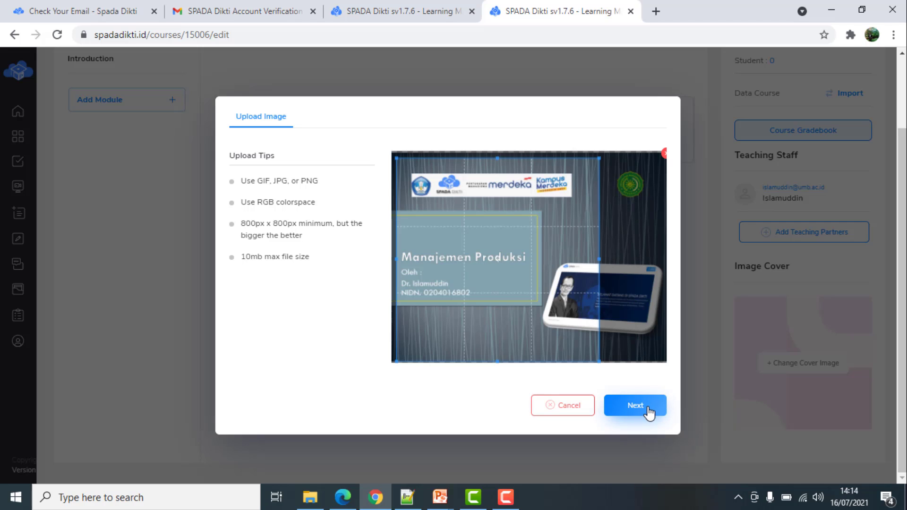
{"action": "left_click", "coordinate": [637, 407]}
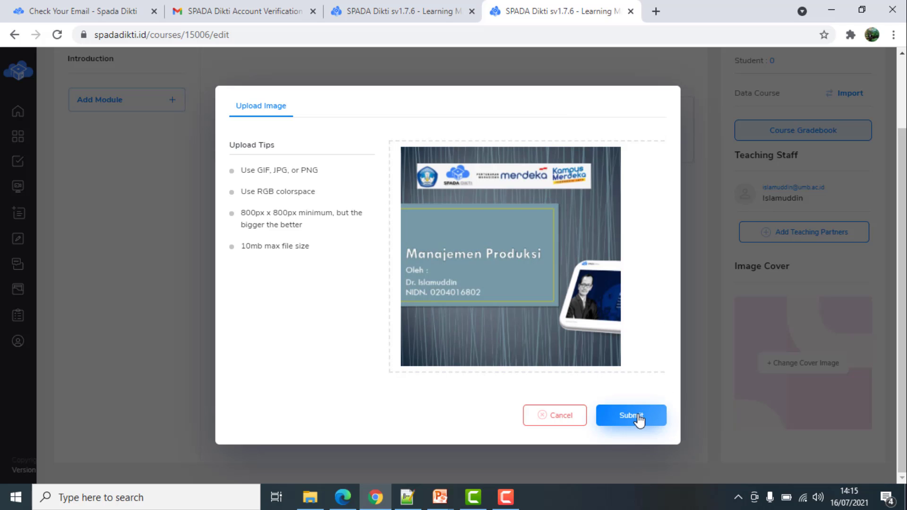
{"action": "left_click", "coordinate": [638, 417]}
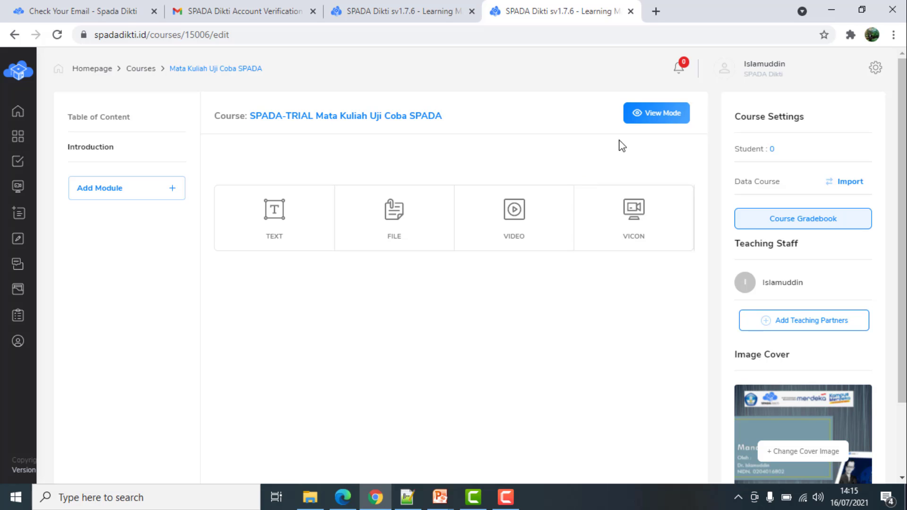
{"action": "left_click", "coordinate": [666, 116]}
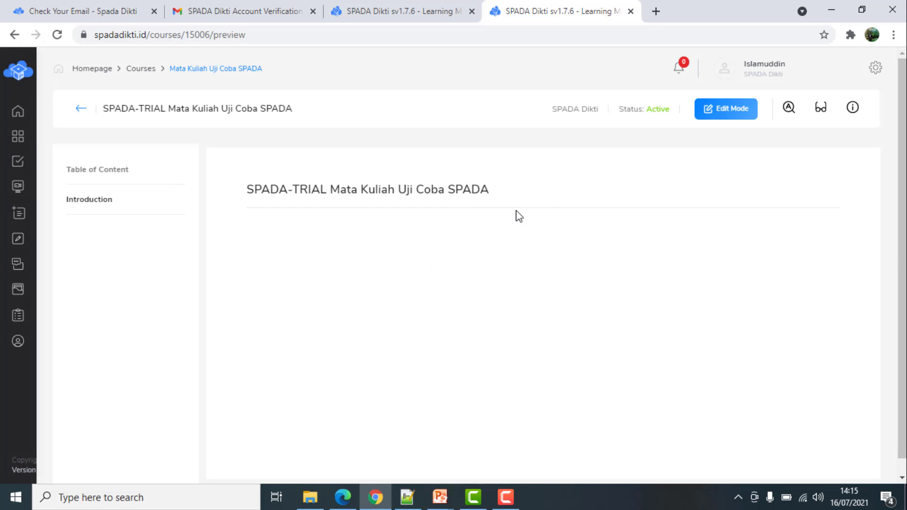
{"action": "left_click", "coordinate": [141, 69]}
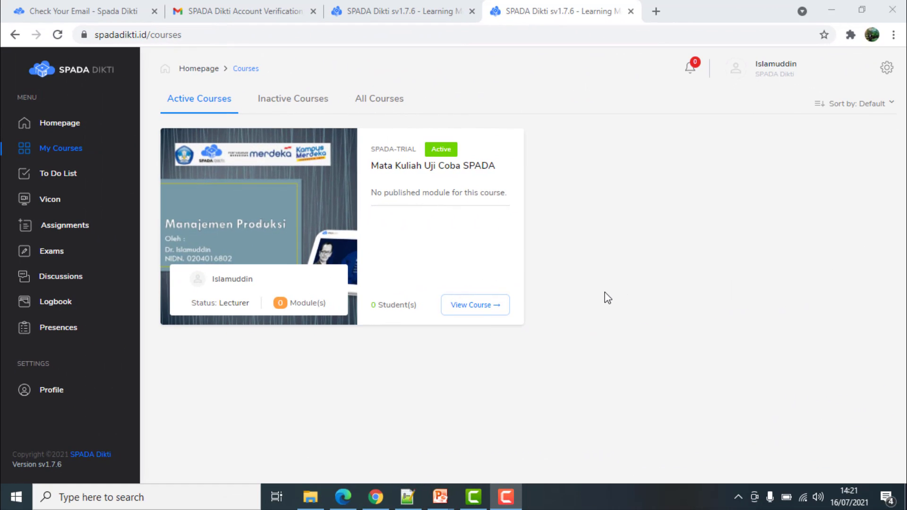
{"action": "left_click", "coordinate": [53, 122]}
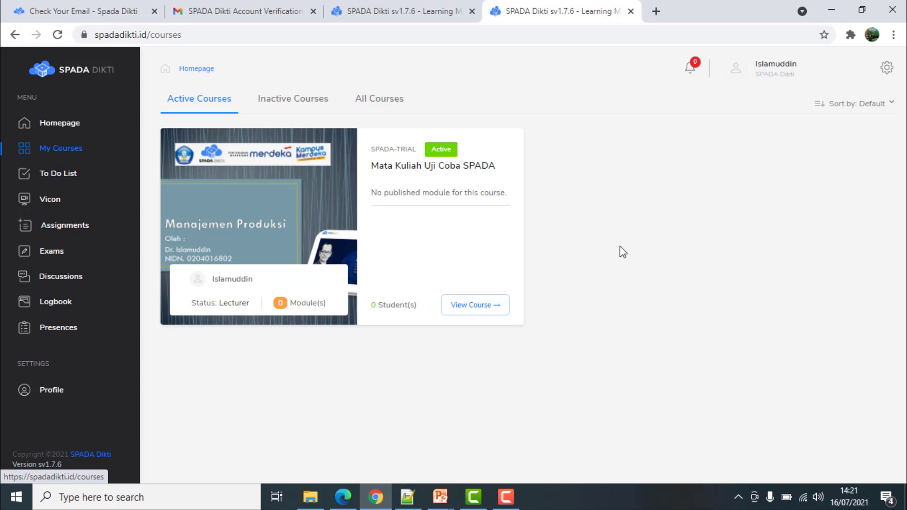
{"action": "left_click", "coordinate": [467, 306]}
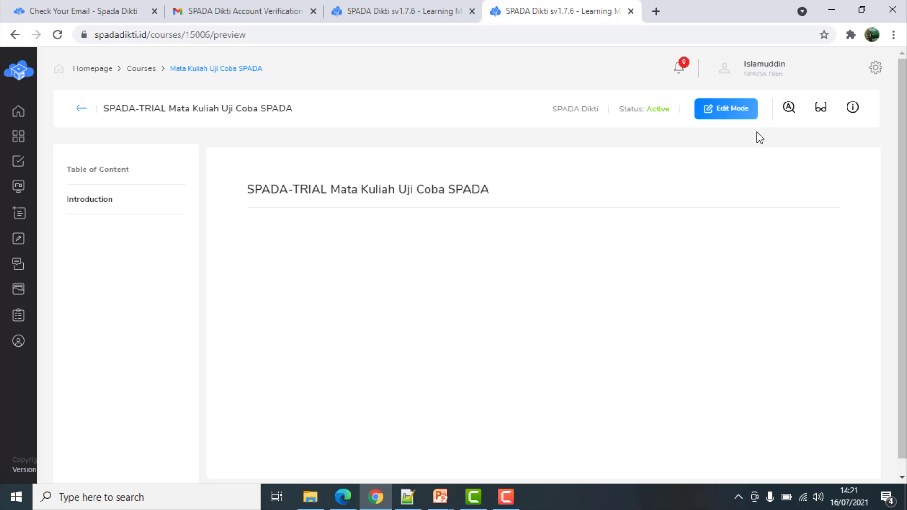
{"action": "left_click", "coordinate": [747, 111]}
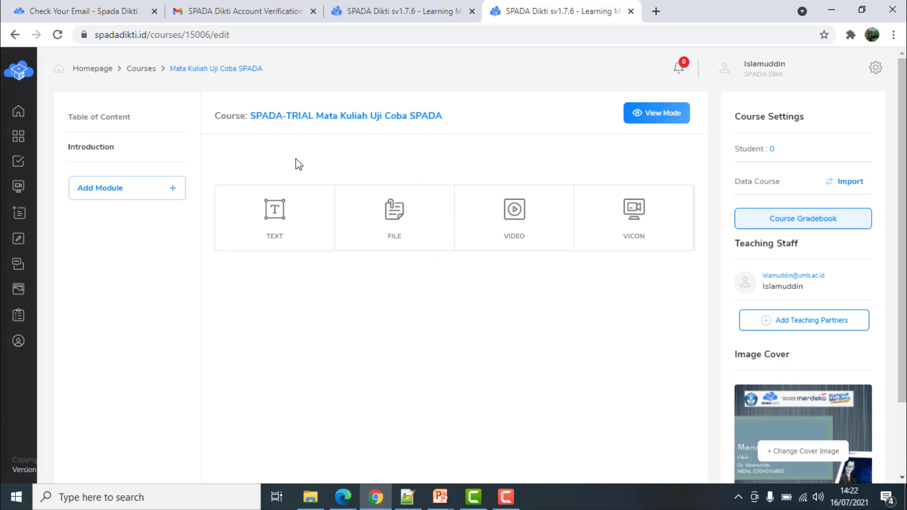
Automatically generate the full set of course modules, then return to the Introduction section
{"action": "left_click", "coordinate": [171, 195]}
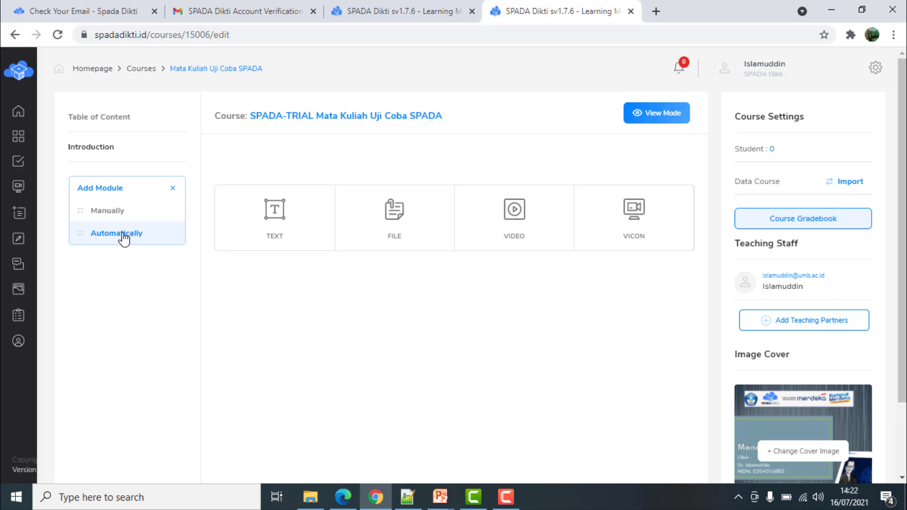
{"action": "left_click", "coordinate": [124, 235]}
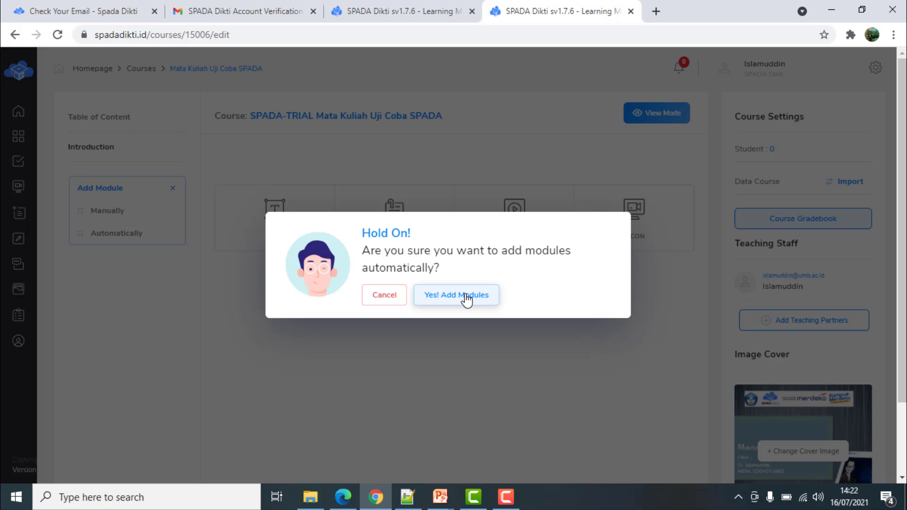
{"action": "left_click", "coordinate": [466, 300]}
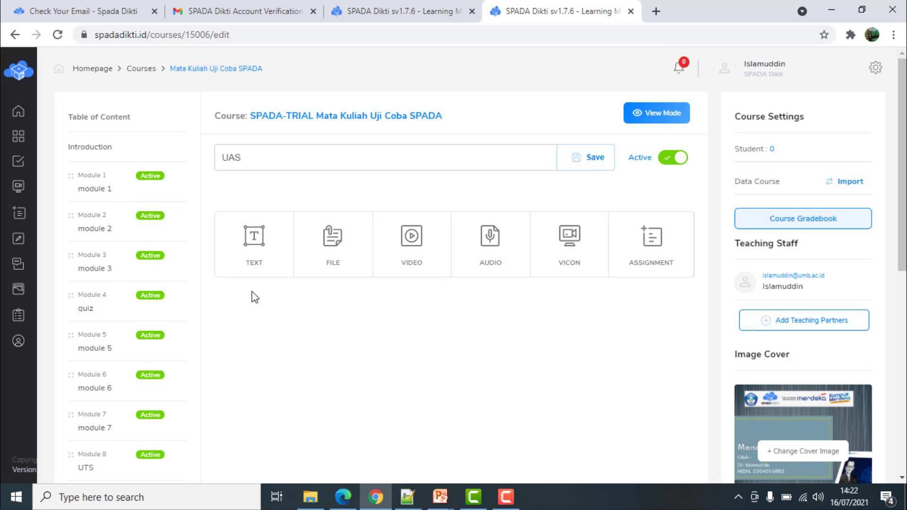
{"action": "left_click", "coordinate": [100, 150]}
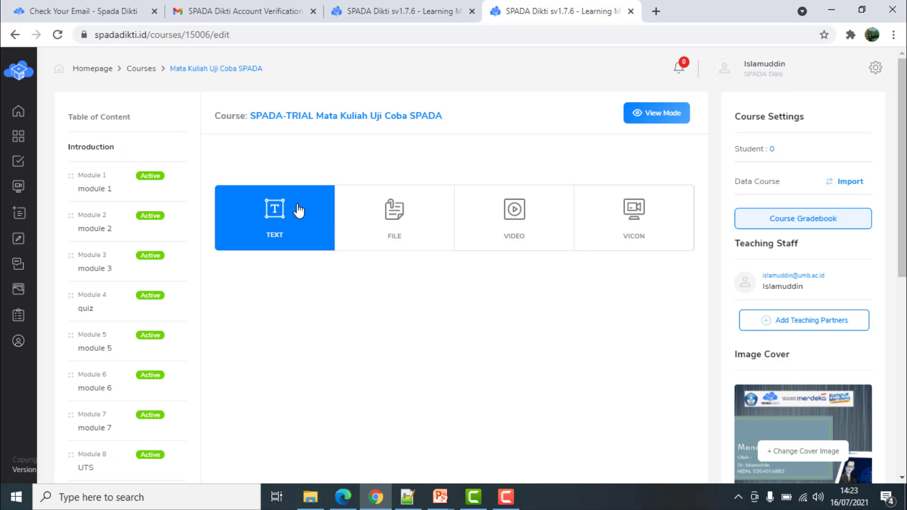
Start a new Introduction text item and begin titling it Pengantar Perkuliahan
{"action": "left_click", "coordinate": [279, 227]}
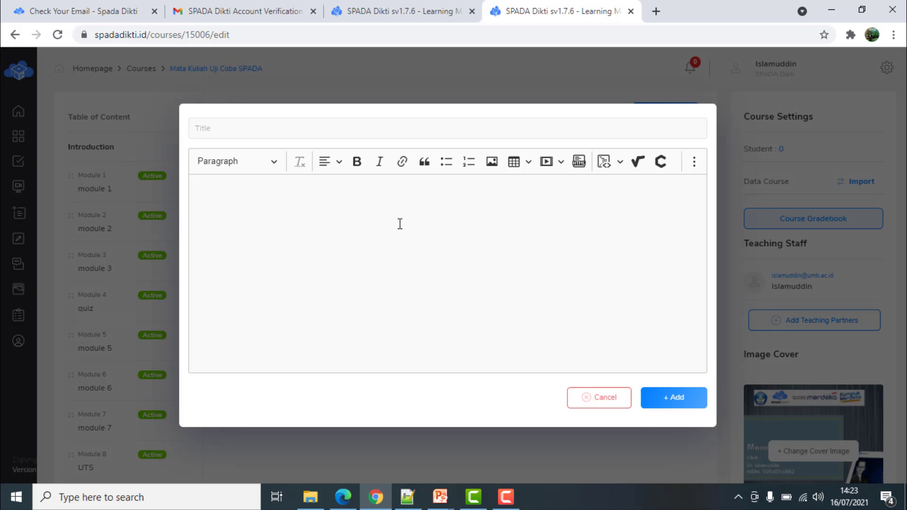
{"action": "left_click", "coordinate": [584, 402]}
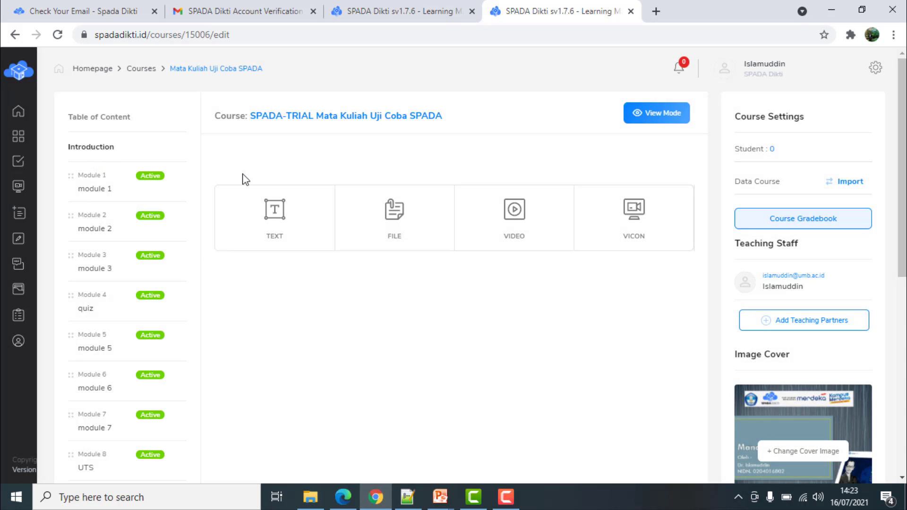
{"action": "left_click", "coordinate": [276, 218]}
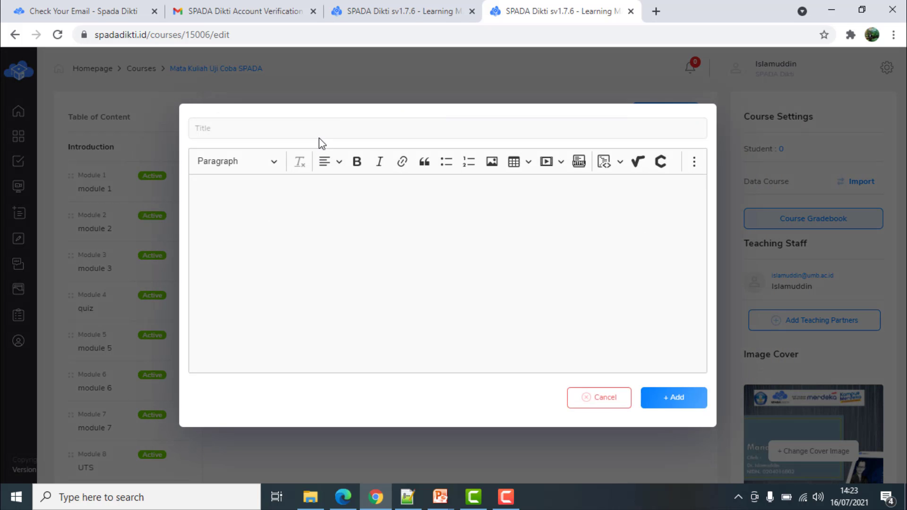
{"action": "left_click", "coordinate": [327, 132]}
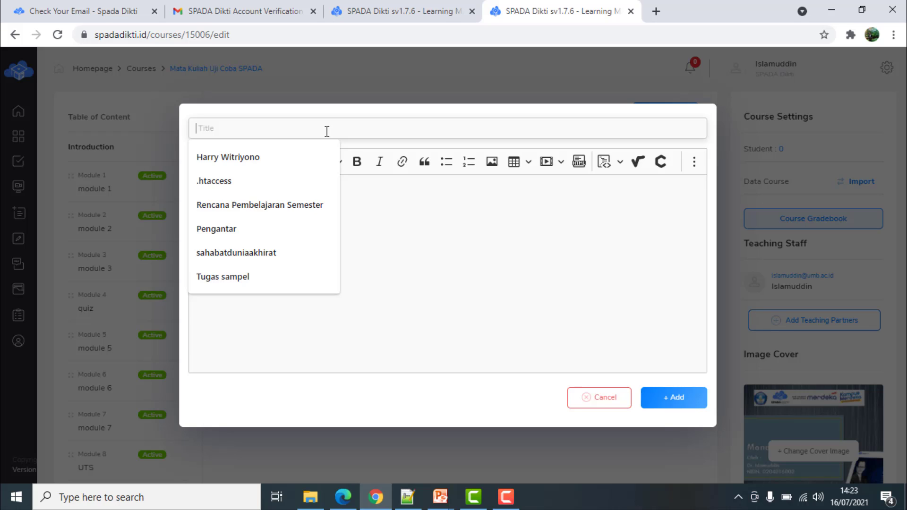
{"action": "type", "text": "Pengant"}
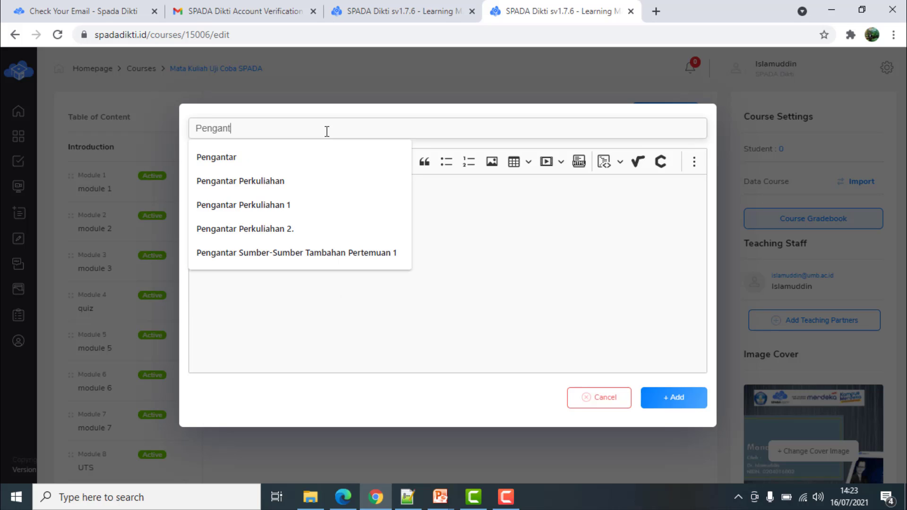
{"action": "type", "text": "ar Perkuliahan"}
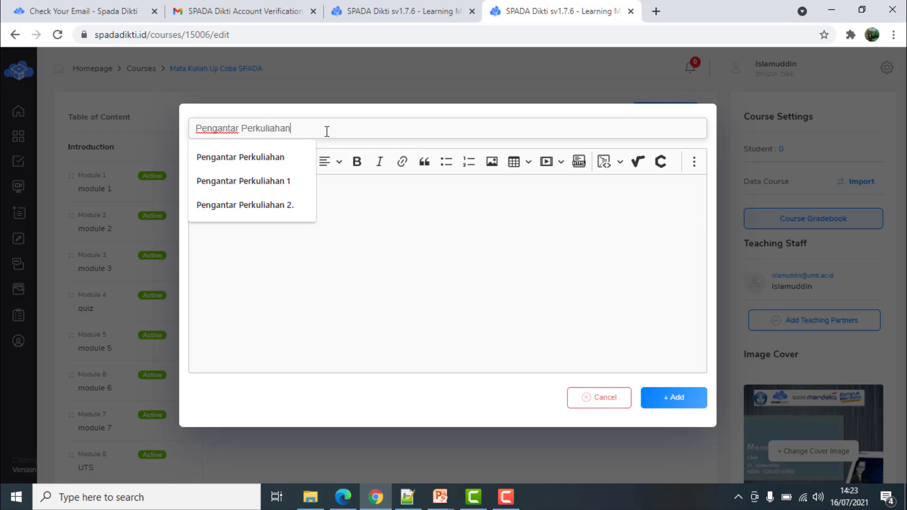
Write an Assalamu'alaikum greeting saying the lecture runs online via LMS Spadadikti
{"action": "left_click", "coordinate": [585, 244]}
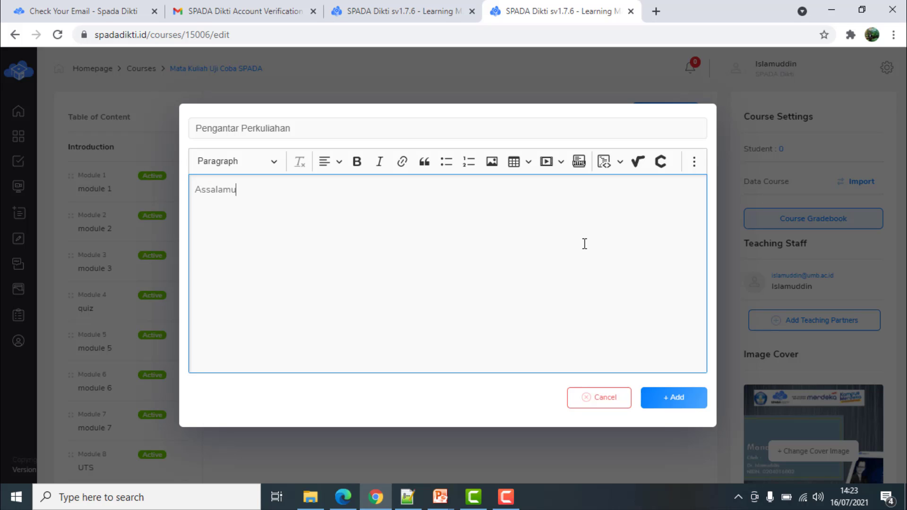
{"action": "type", "text": "Assalamu'alaikum w.w."}
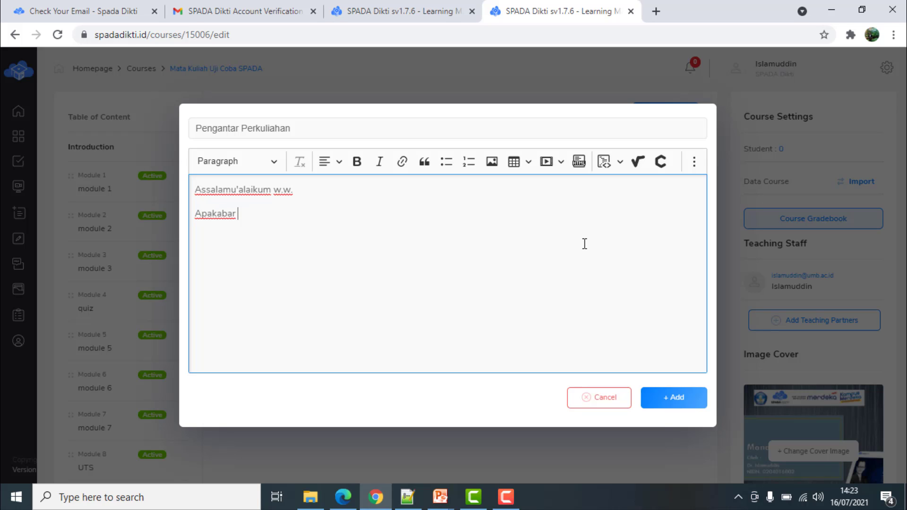
{"action": "key", "text": "BackSpace"}
{"action": "key", "text": "BackSpace"}
{"action": "type", "text": "nda Pa"}
{"action": "key", "text": "BackSpace"}
{"action": "key", "text": "BackSpace"}
{"action": "type", "text": "para Mahass"}
{"action": "key", "text": "BackSpace"}
{"action": "key", "text": "BackSpace"}
{"action": "key", "text": "BackSpace"}
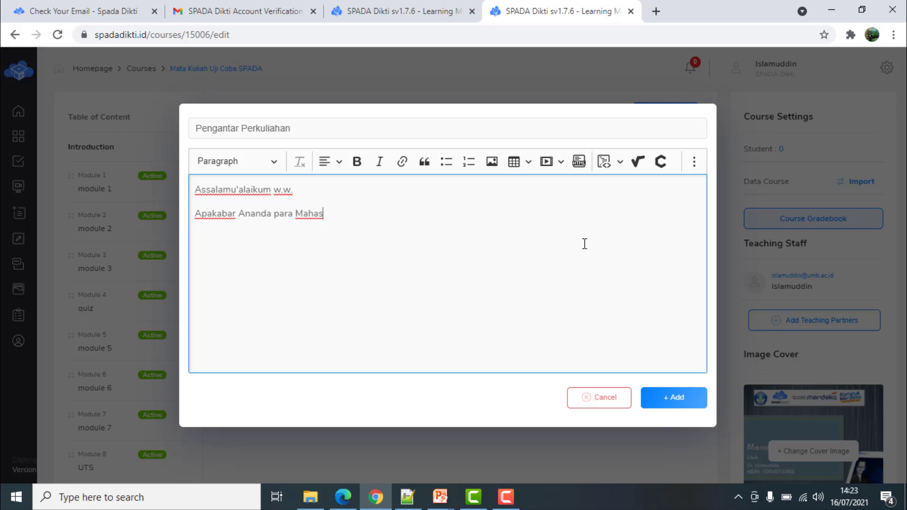
{"action": "type", "text": "iswa sekalian, beriku"}
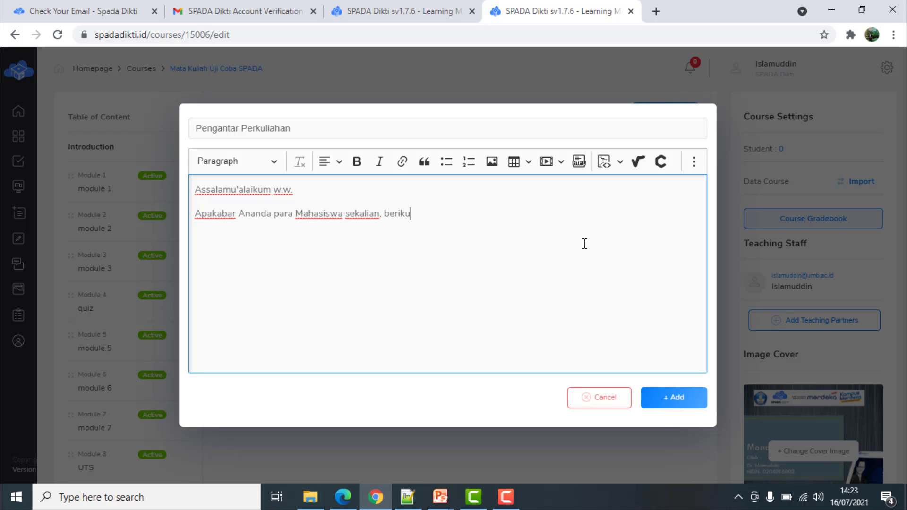
{"action": "type", "text": "t ini kita akan melaksanakan perk"}
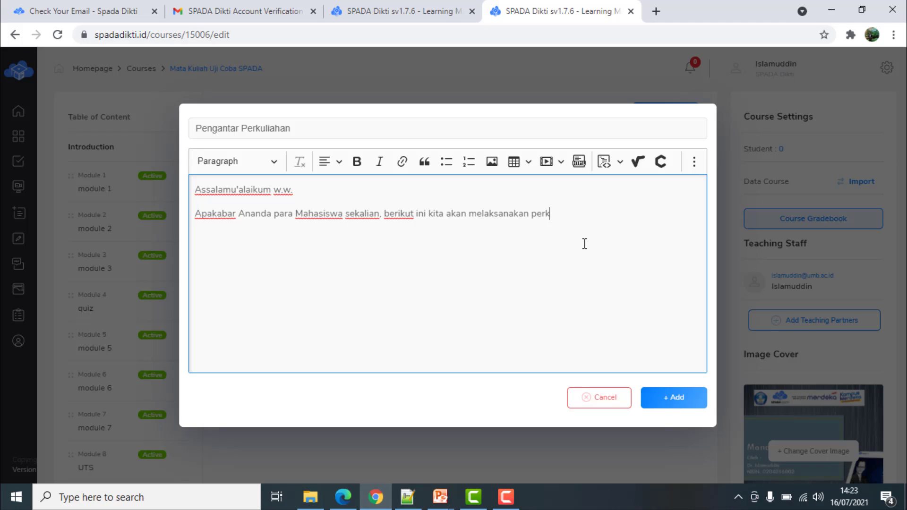
{"action": "type", "text": "uliahan daring me"}
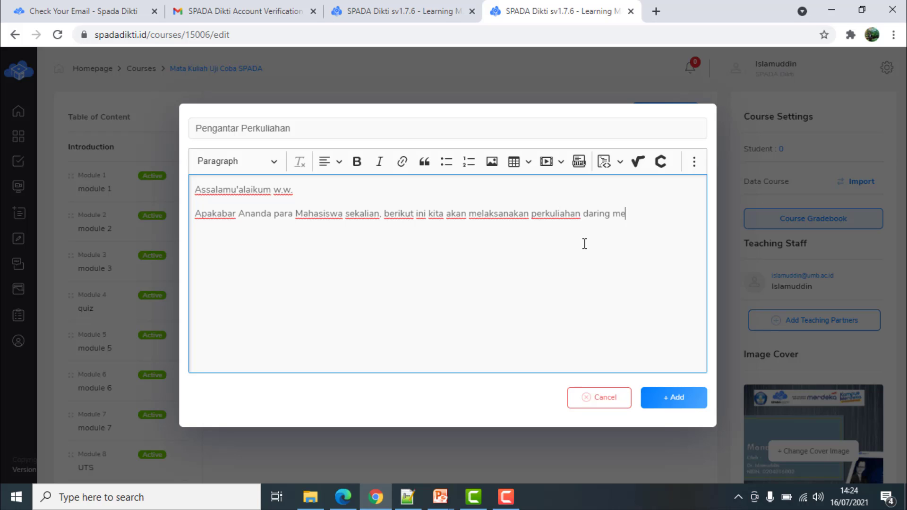
{"action": "type", "text": "lalui LMS Spadadi"}
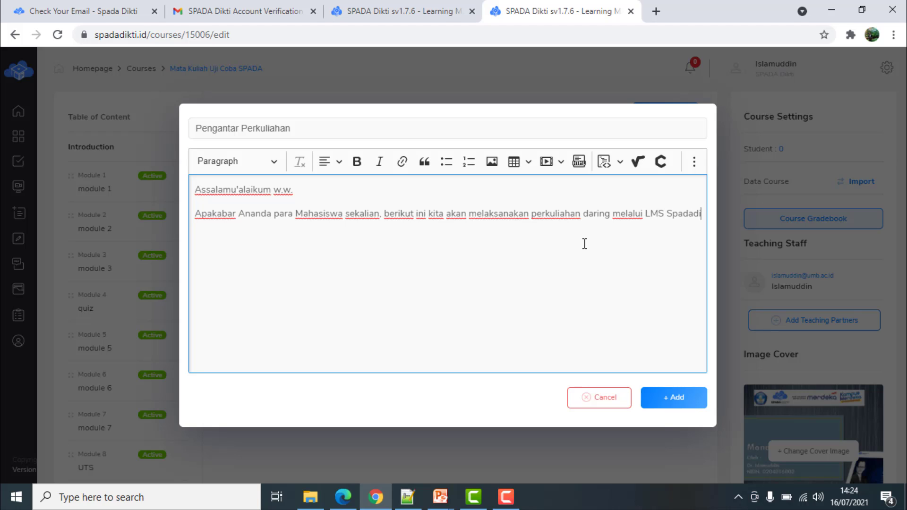
{"action": "type", "text": "kti pada matakuli"}
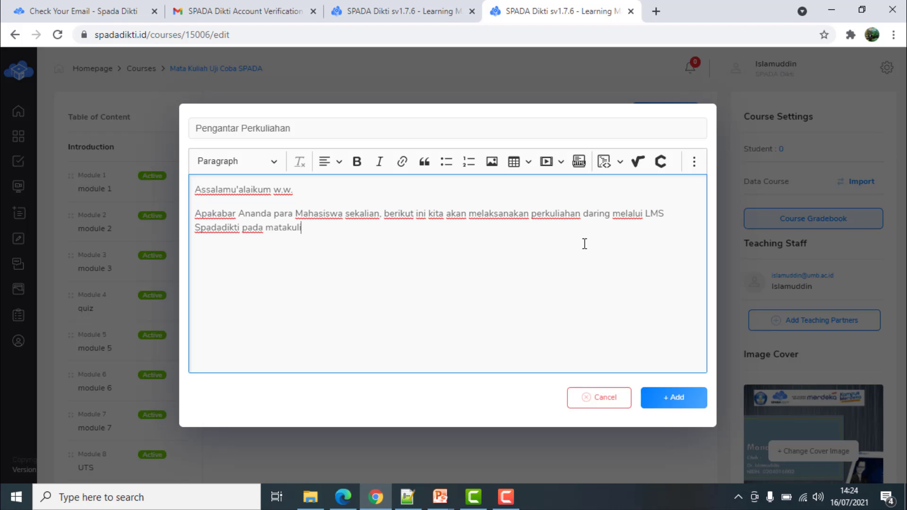
{"action": "type", "text": "ah ....."}
Save the Pengantar Perkuliahan text, preview it in View Mode, then return to Edit Mode
{"action": "left_click", "coordinate": [560, 166]}
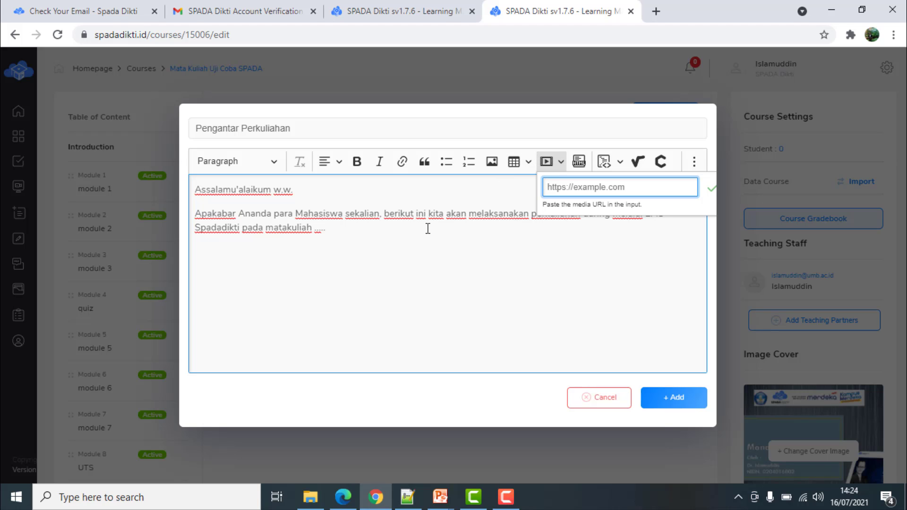
{"action": "left_click", "coordinate": [369, 268]}
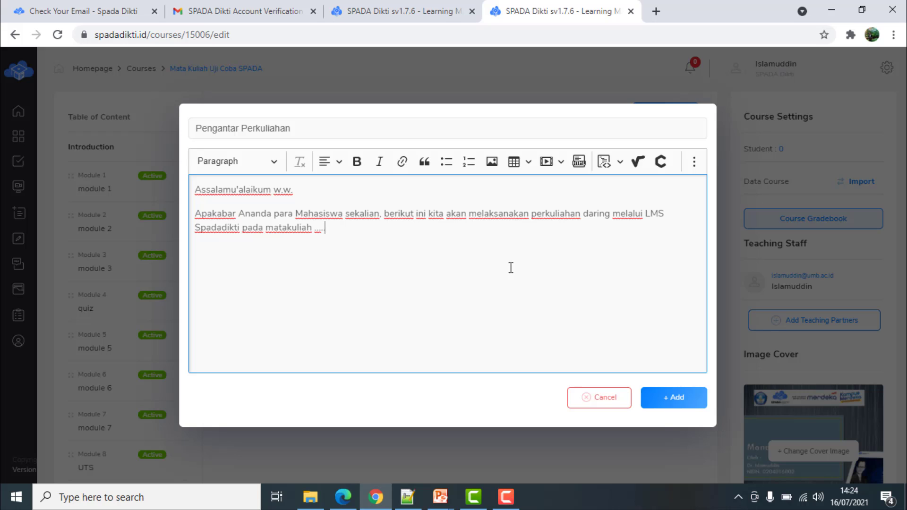
{"action": "left_click", "coordinate": [680, 398]}
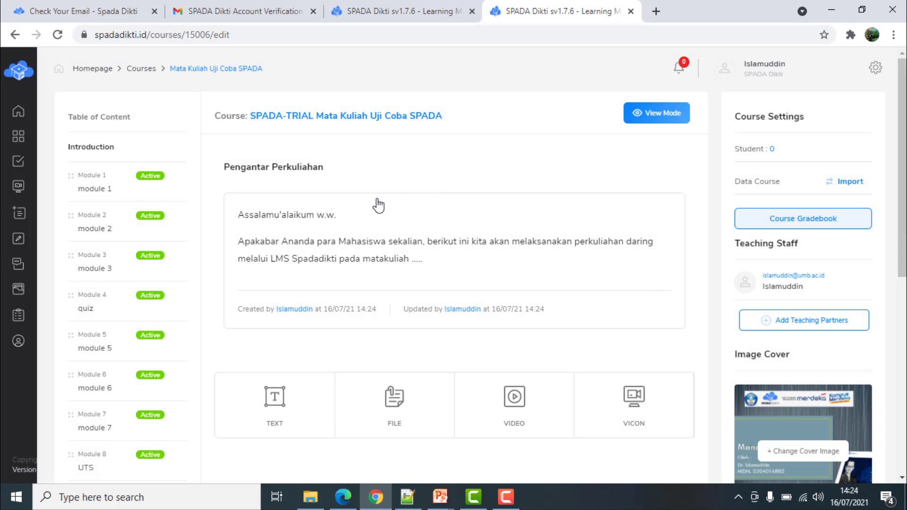
{"action": "left_click", "coordinate": [669, 116]}
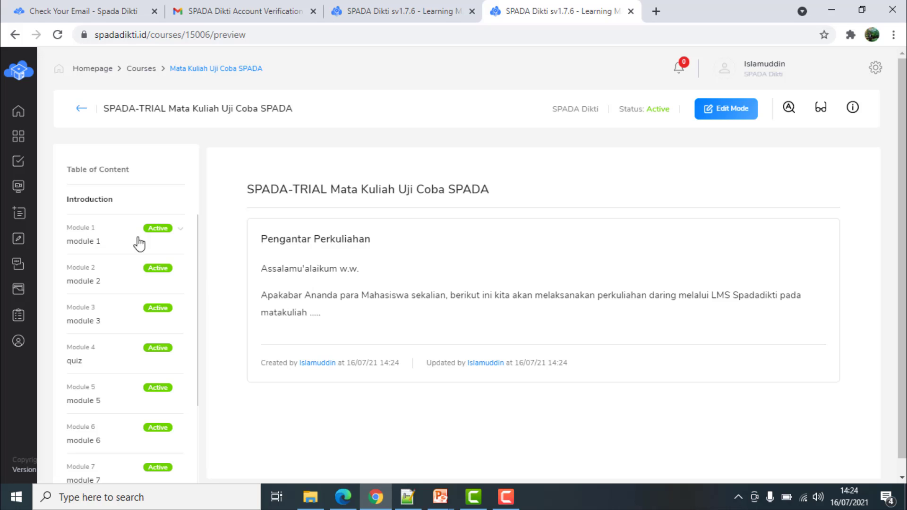
{"action": "left_click", "coordinate": [723, 110]}
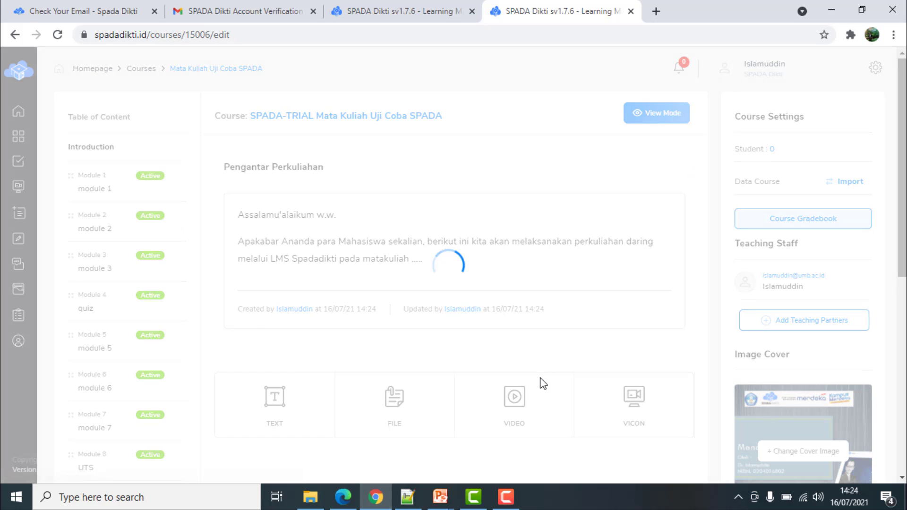
{"action": "mouse_move", "coordinate": [297, 179]}
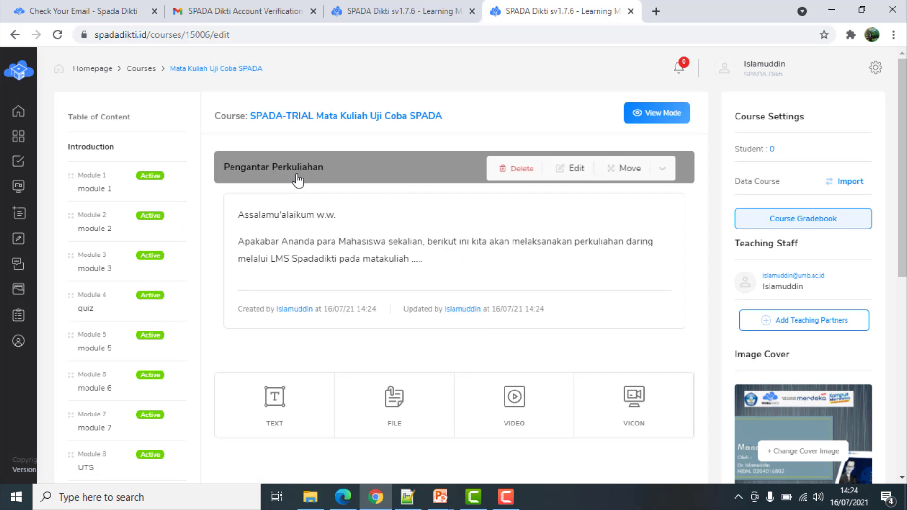
{"action": "left_click", "coordinate": [576, 169]}
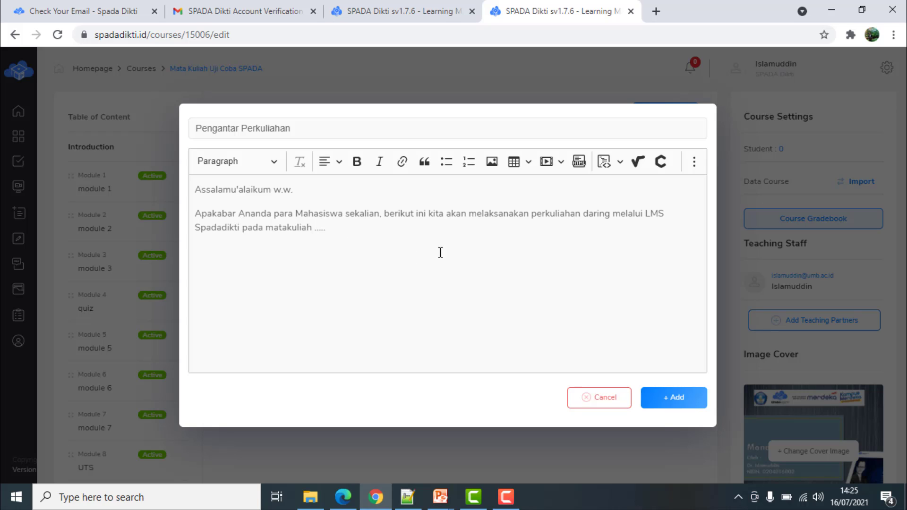
{"action": "left_click", "coordinate": [685, 398]}
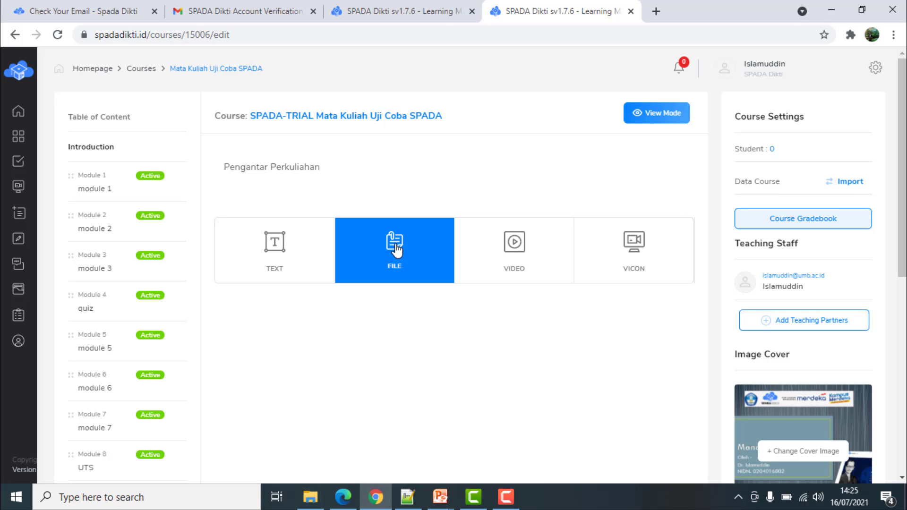
Choose the RPS Dasar Pemrograman Web PDF from Documents as a file attachment
{"action": "left_click", "coordinate": [396, 250]}
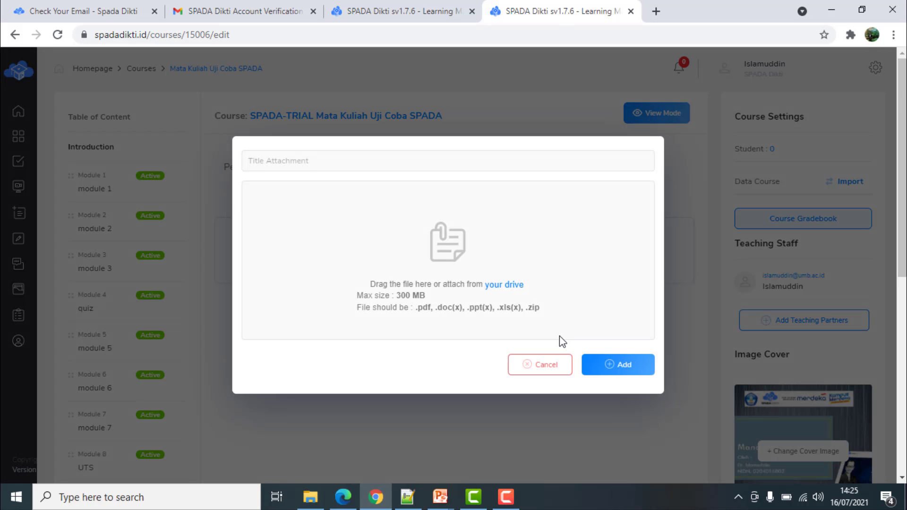
{"action": "left_click", "coordinate": [516, 285]}
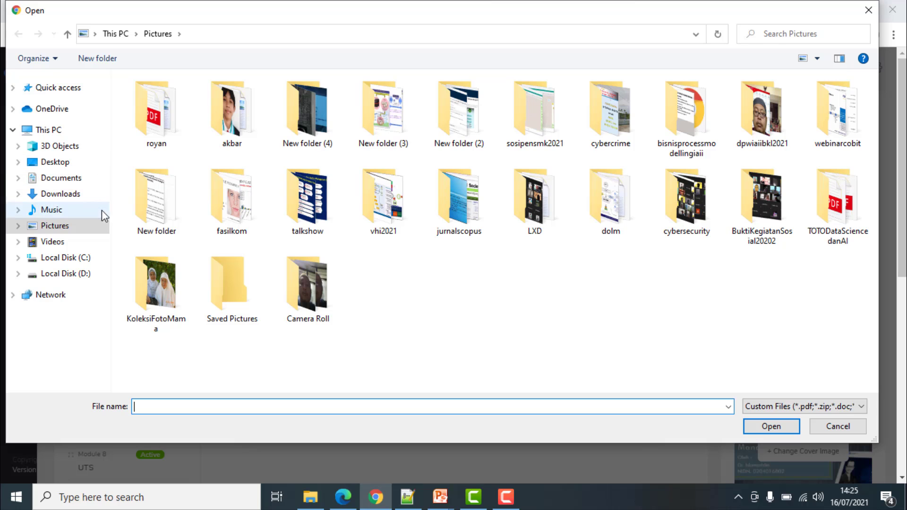
{"action": "left_click", "coordinate": [61, 178]}
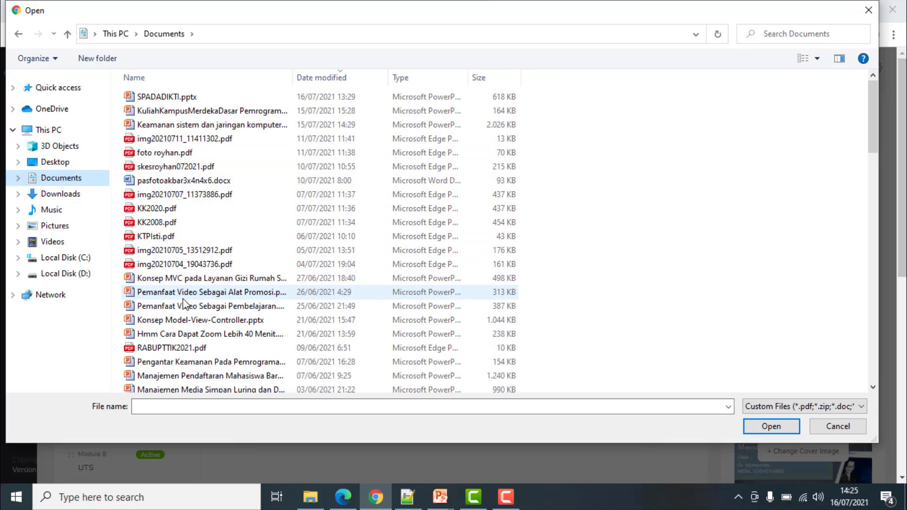
{"action": "scroll", "coordinate": [184, 305], "scroll_direction": "down", "scroll_amount": 3}
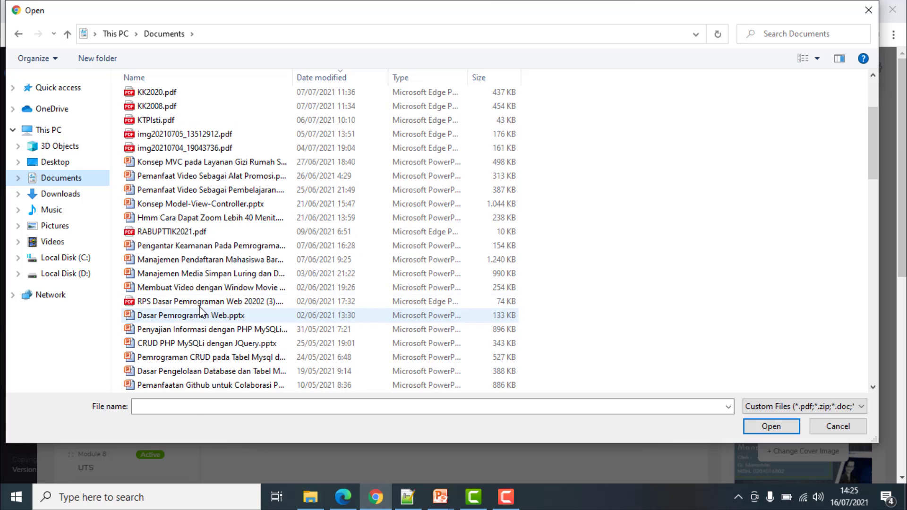
{"action": "left_click", "coordinate": [200, 304]}
{"action": "left_click", "coordinate": [772, 426]}
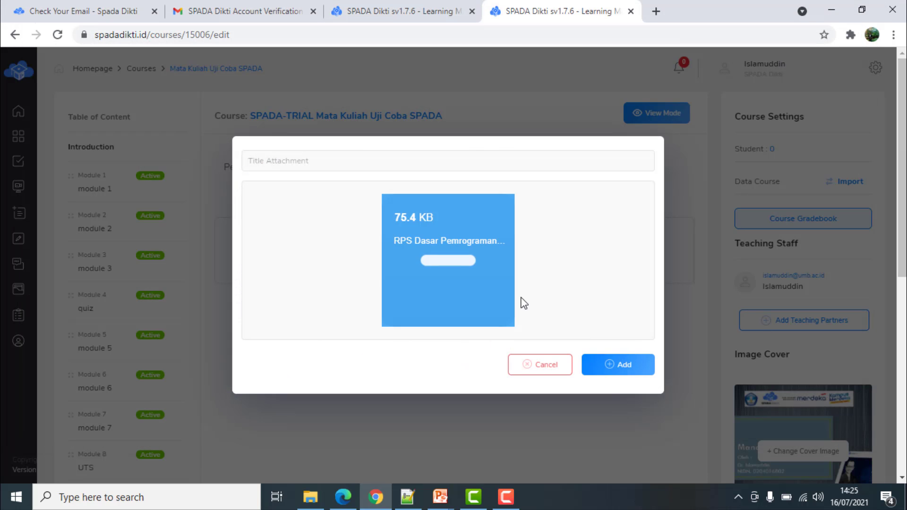
Title the attachment 'Rencana Pembelajaran Semester' and add it to the Introduction
{"action": "left_click", "coordinate": [624, 366]}
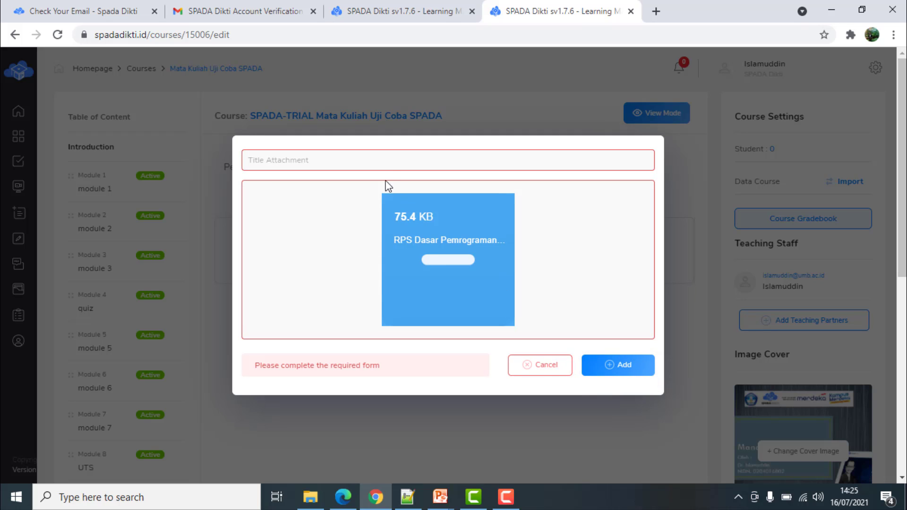
{"action": "left_click", "coordinate": [396, 159]}
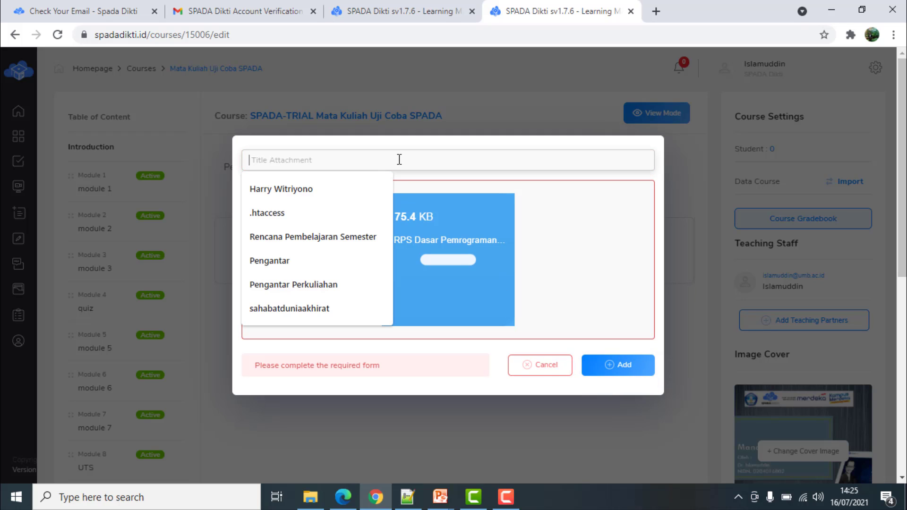
{"action": "type", "text": "Rencana Pembelajaran Semester"}
{"action": "left_click", "coordinate": [362, 188]}
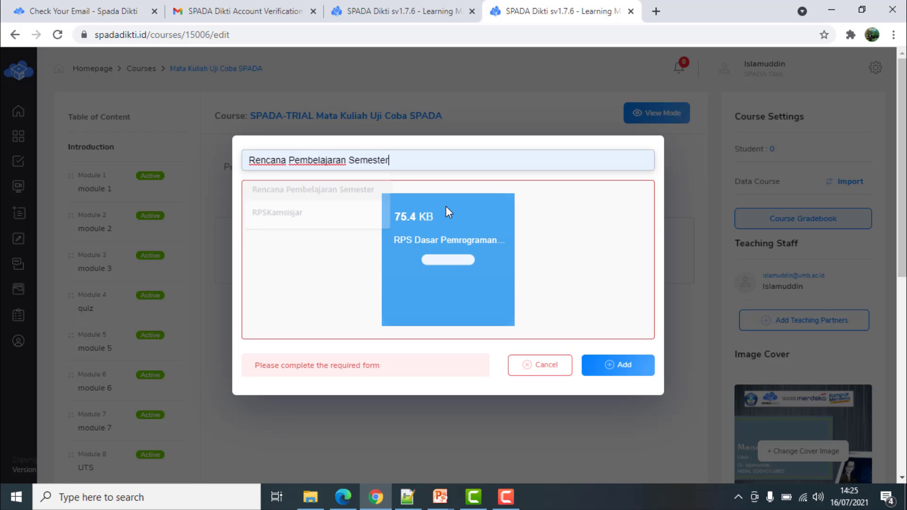
{"action": "left_click", "coordinate": [620, 365]}
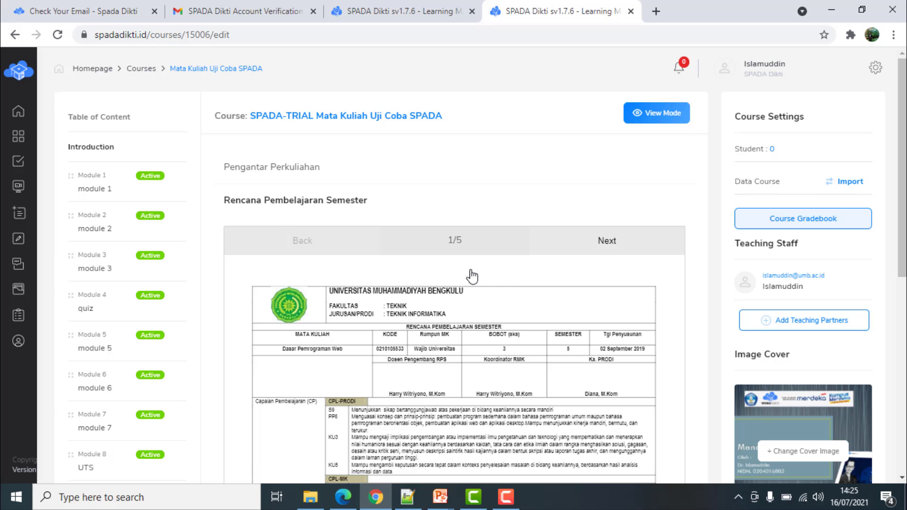
Delete the Rencana Pembelajaran Semester attachment and check the Pengantar Perkuliahan item's text
{"action": "scroll", "coordinate": [505, 283], "scroll_direction": "down", "scroll_amount": 1}
{"action": "scroll", "coordinate": [505, 283], "scroll_direction": "down", "scroll_amount": 3}
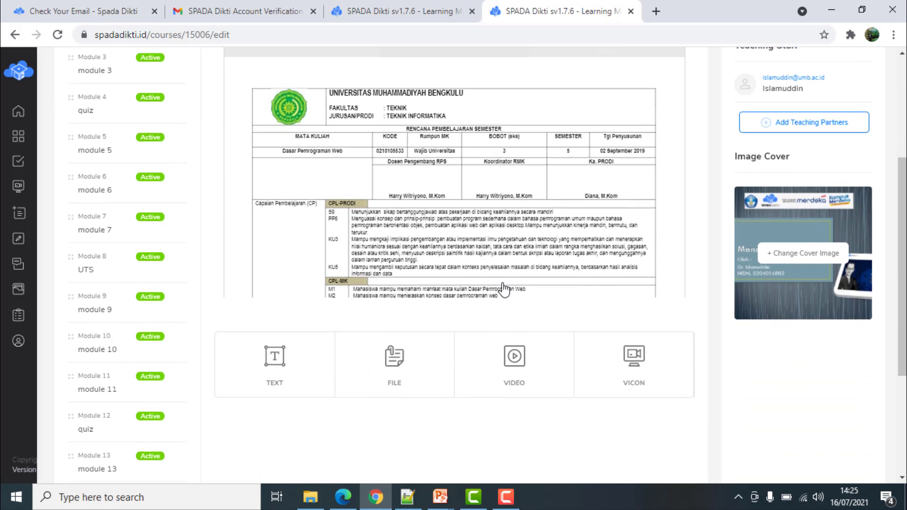
{"action": "scroll", "coordinate": [505, 286], "scroll_direction": "up", "scroll_amount": 5}
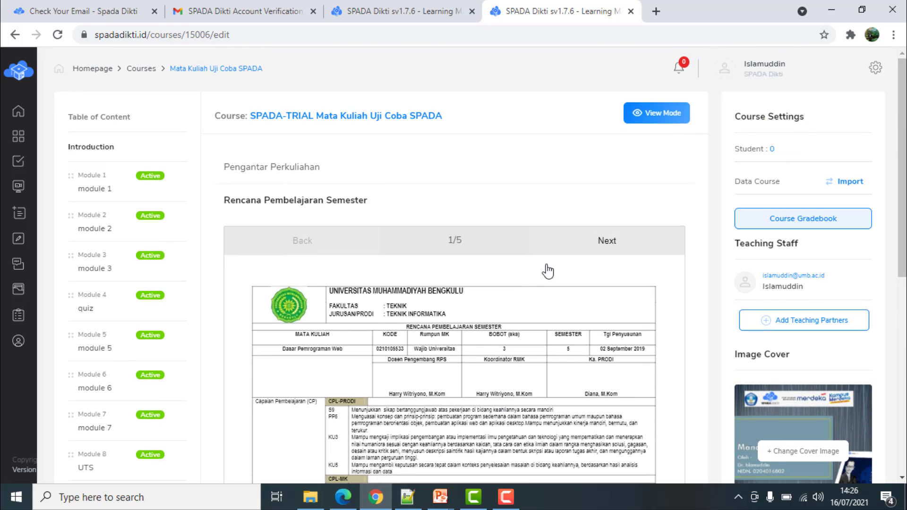
{"action": "mouse_move", "coordinate": [385, 195]}
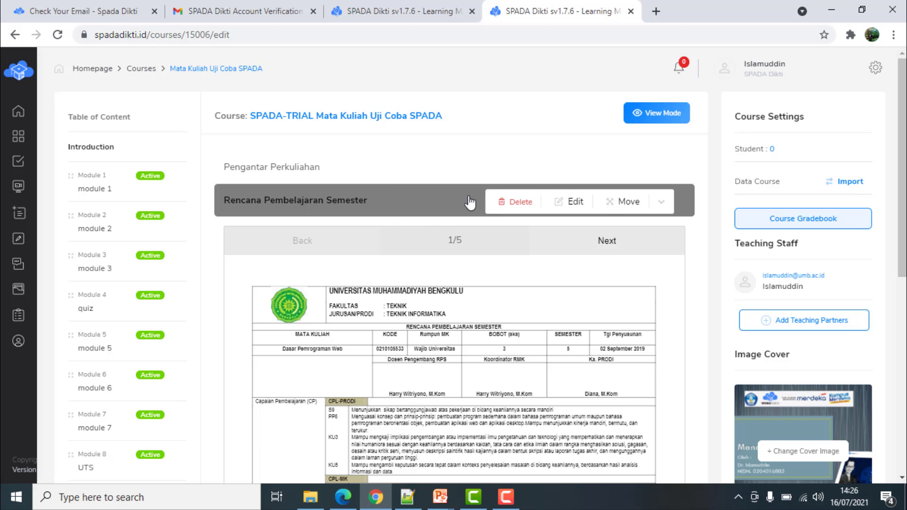
{"action": "left_click", "coordinate": [517, 206]}
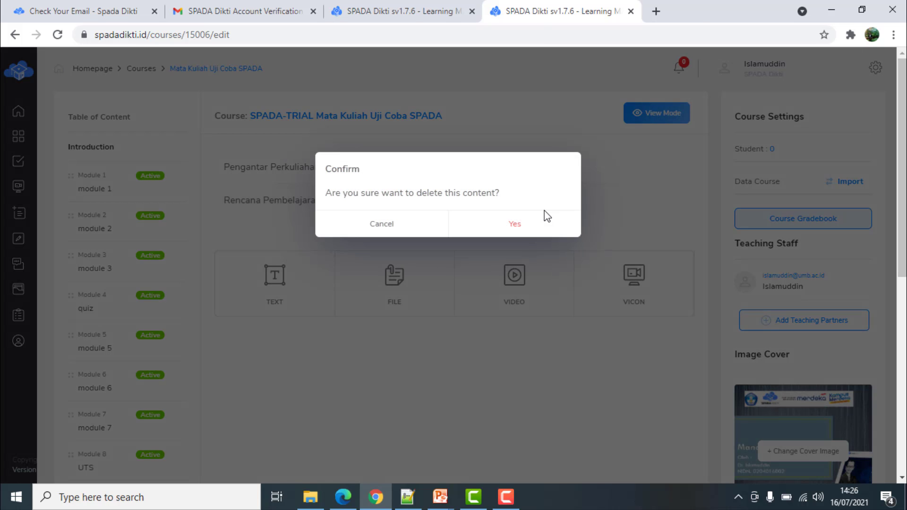
{"action": "left_click", "coordinate": [517, 225]}
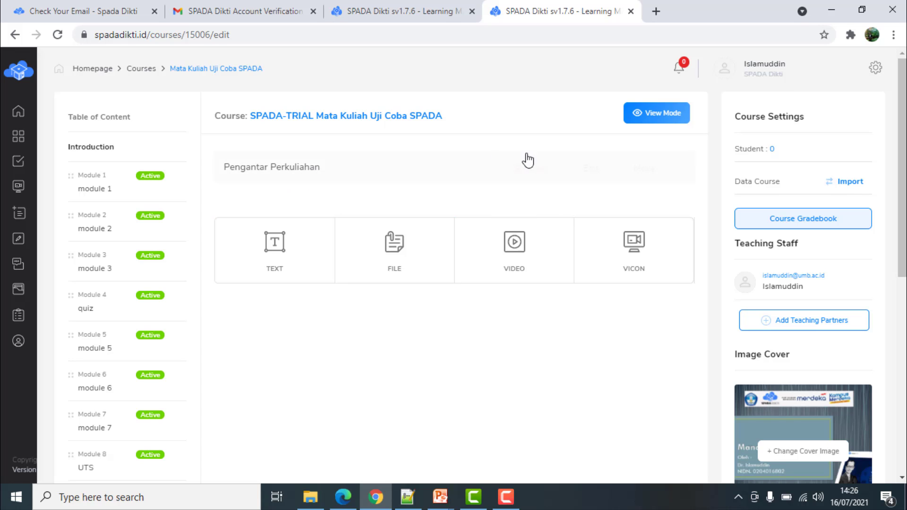
{"action": "left_click", "coordinate": [662, 171]}
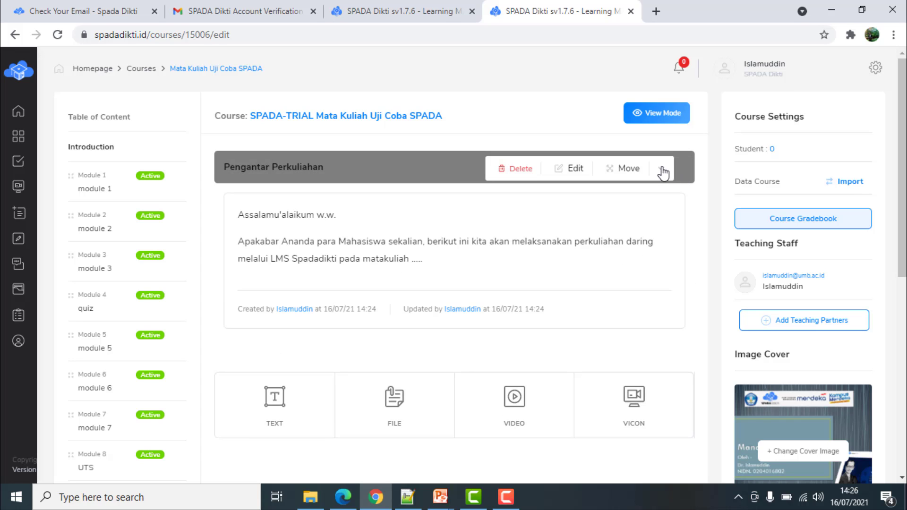
{"action": "left_click", "coordinate": [663, 171]}
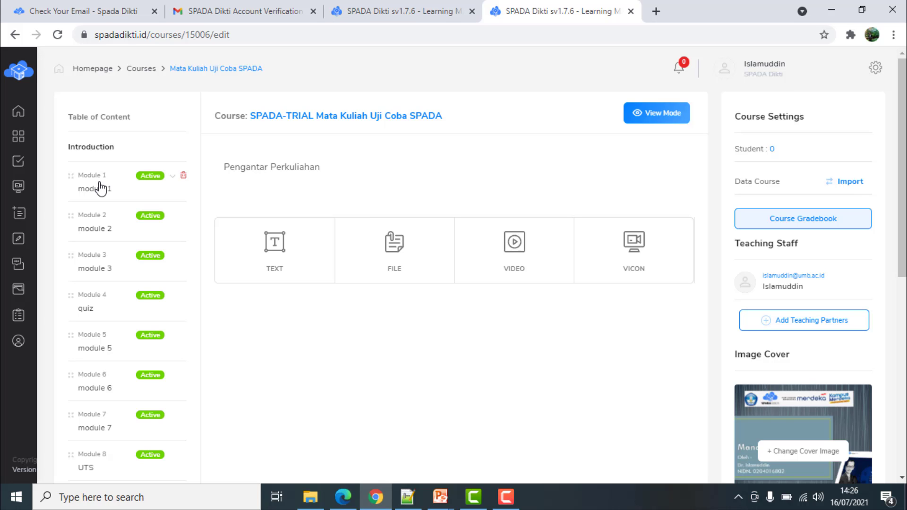
Rename Module 1 to 'Pertemuan 1. Pengantar Manajemen Produksi' and save it
{"action": "left_click", "coordinate": [101, 189]}
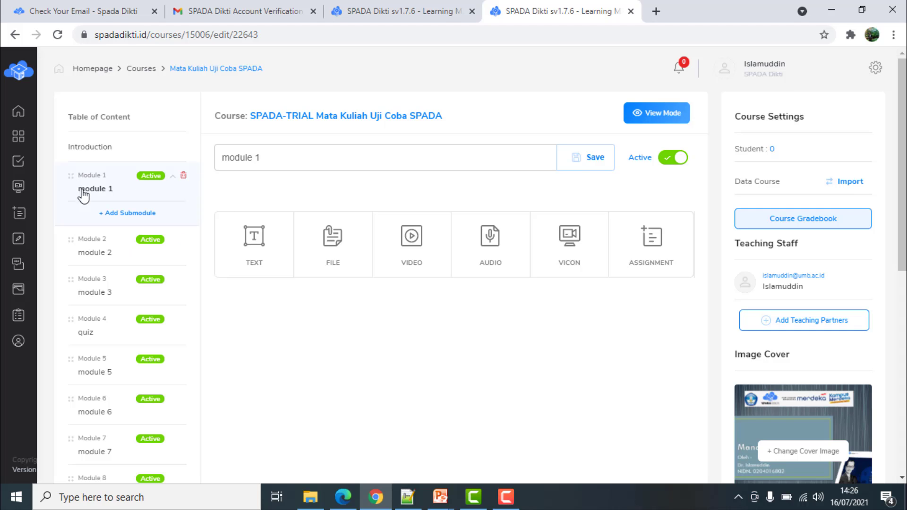
{"action": "left_click", "coordinate": [441, 159]}
{"action": "key", "text": "ctrl+a"}
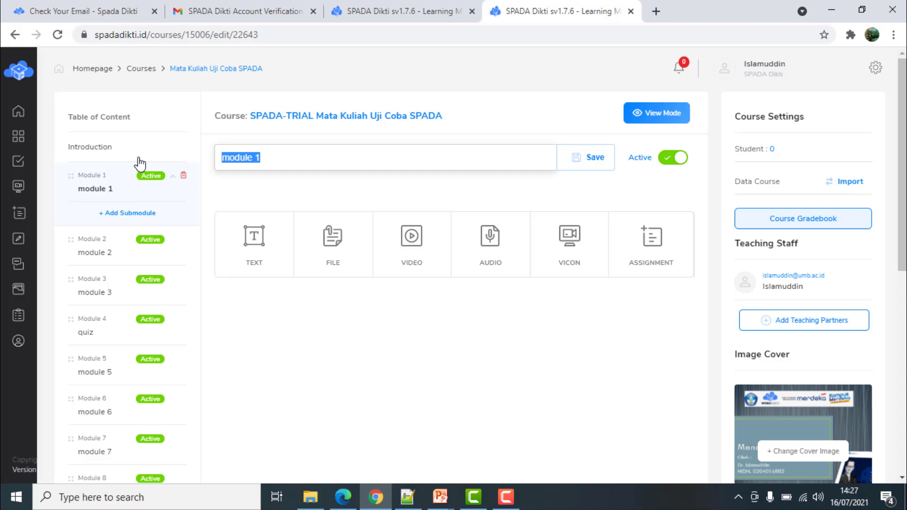
{"action": "type", "text": "Pertem"}
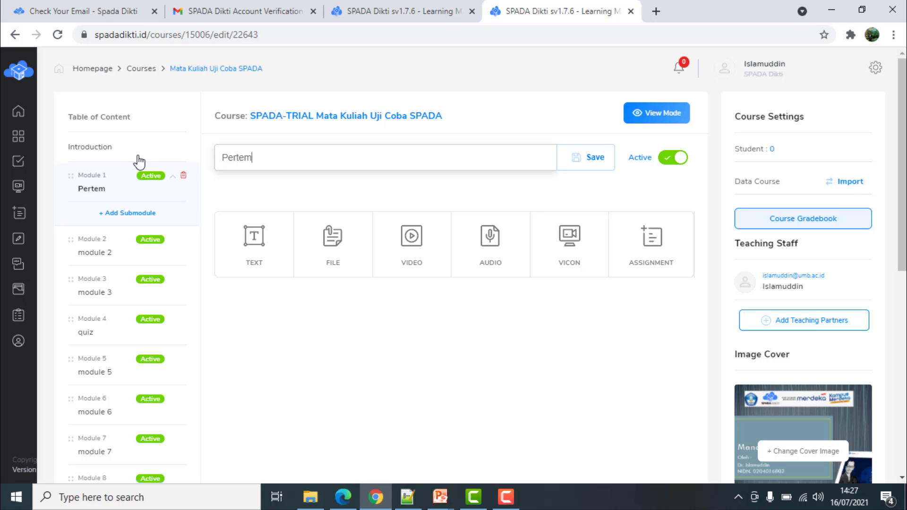
{"action": "type", "text": "uan 1.  Pengantara"}
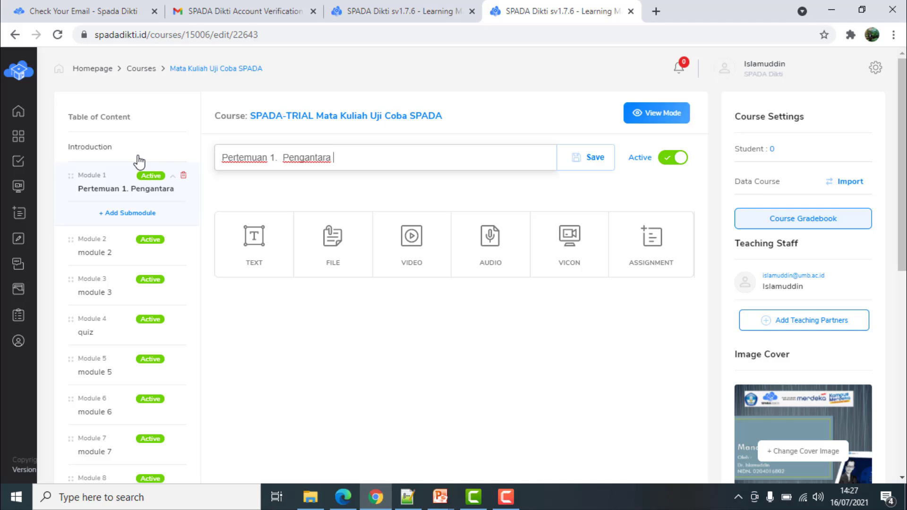
{"action": "key", "text": "BackSpace"}
{"action": "key", "text": "BackSpace"}
{"action": "type", "text": "Manajemen P"}
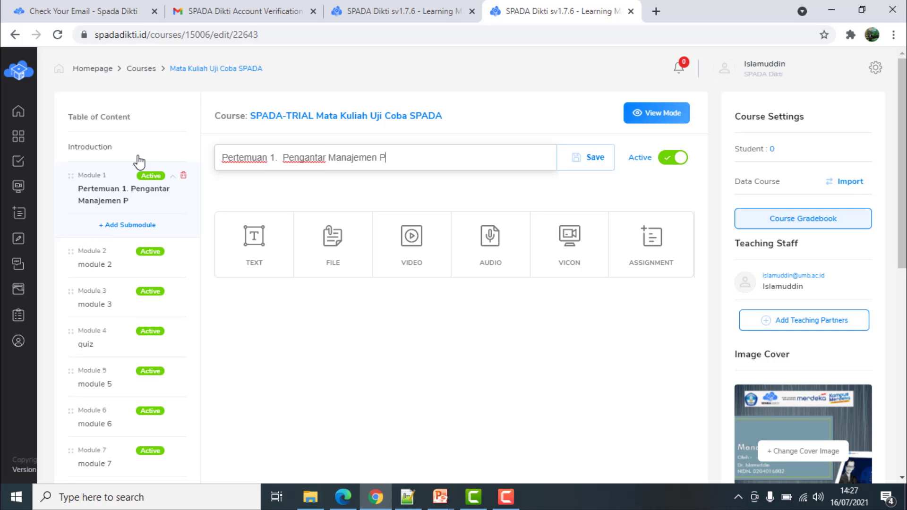
{"action": "type", "text": "roduksi"}
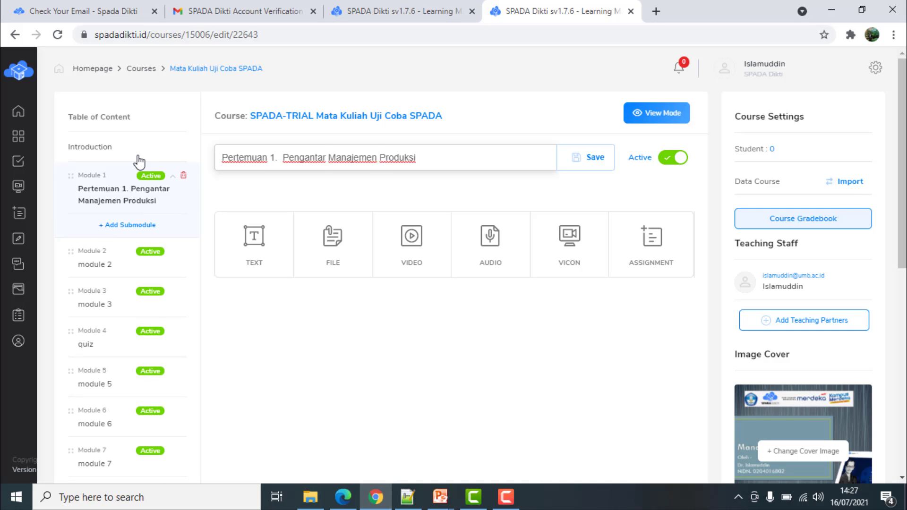
{"action": "left_click", "coordinate": [595, 157]}
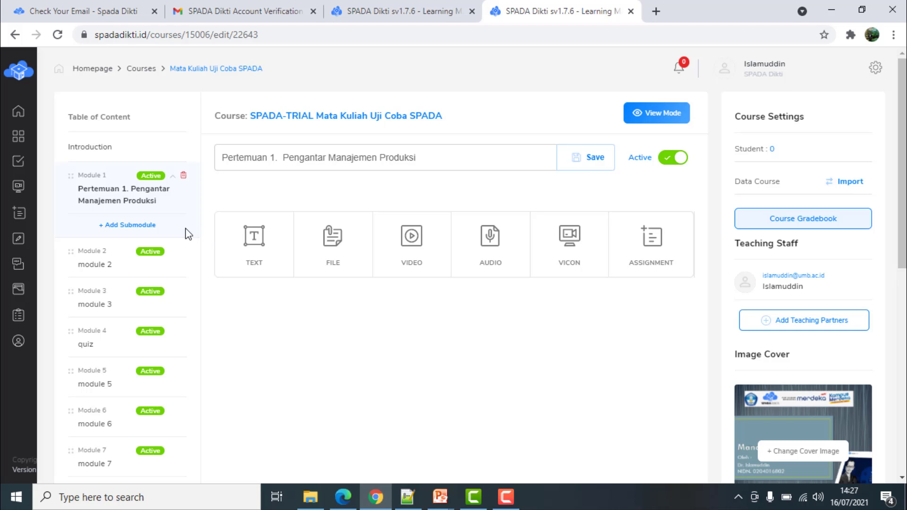
Add a submodule under Module 1, title it 'Slide dan Bahan Pembelajaran', and save
{"action": "left_click", "coordinate": [136, 226]}
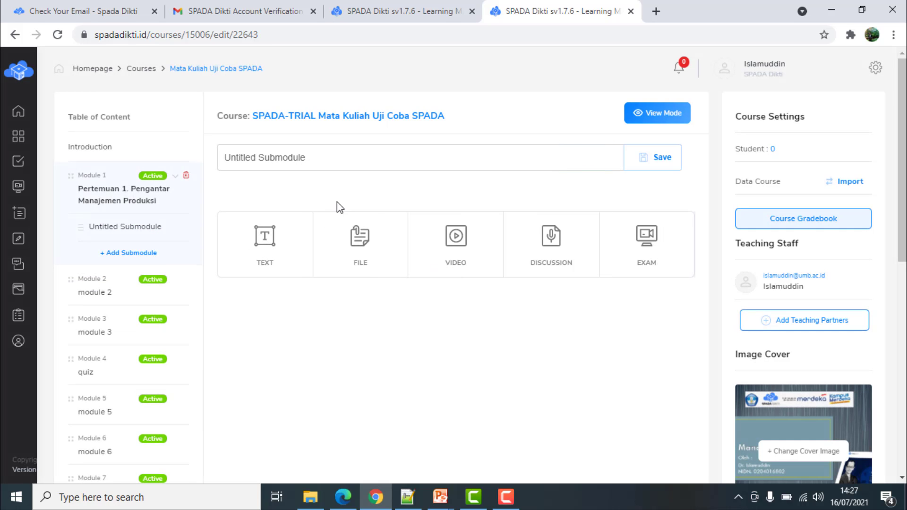
{"action": "left_click_drag", "start_coordinate": [358, 162], "coordinate": [171, 166]}
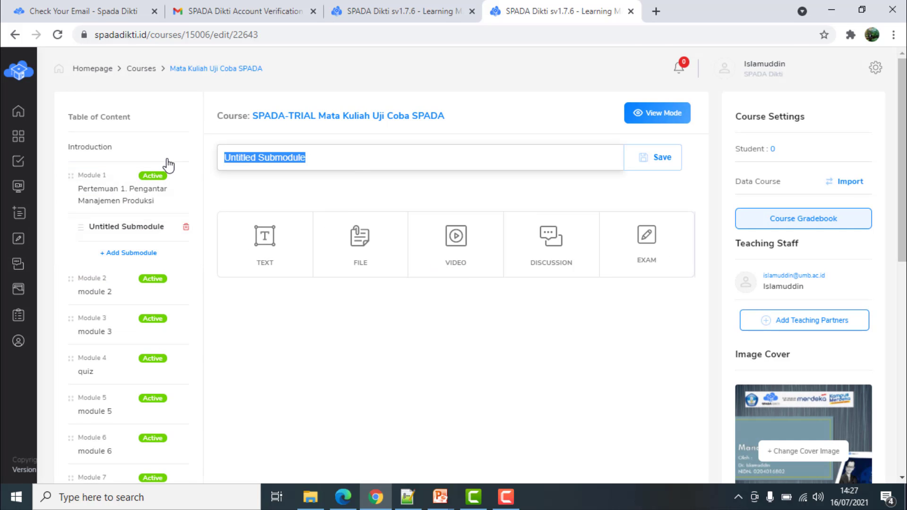
{"action": "type", "text": "S"}
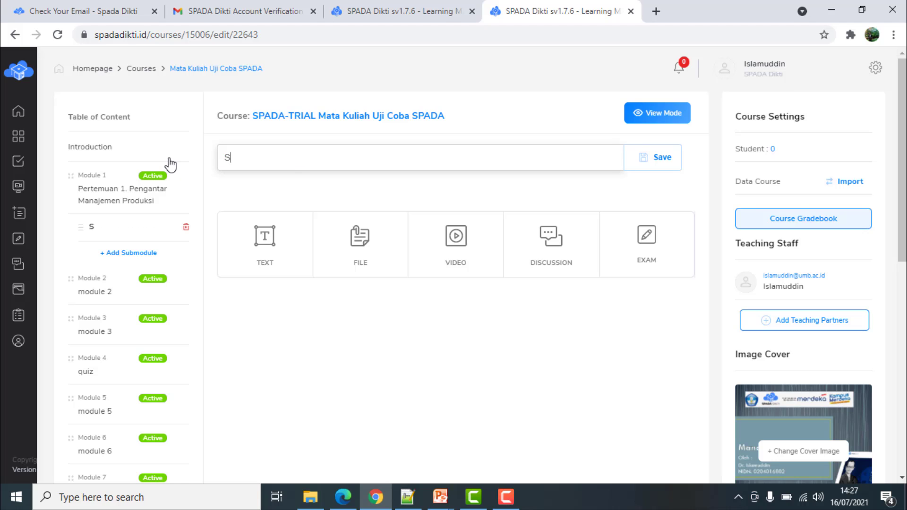
{"action": "type", "text": "lide  dan Bahan P"}
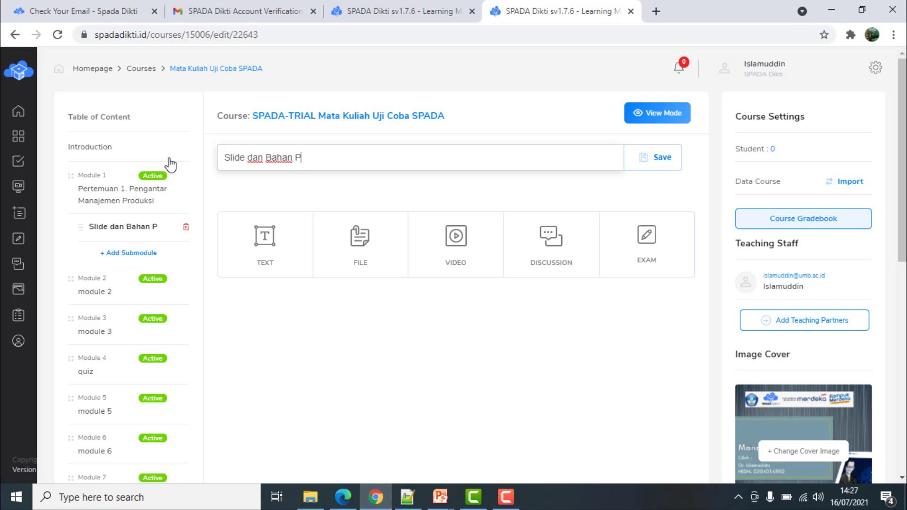
{"action": "type", "text": "embelajaran"}
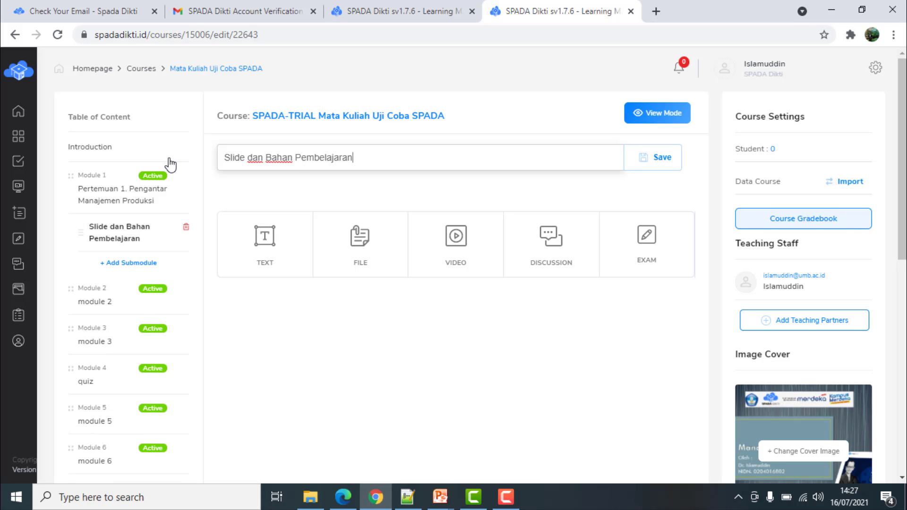
{"action": "left_click", "coordinate": [550, 369]}
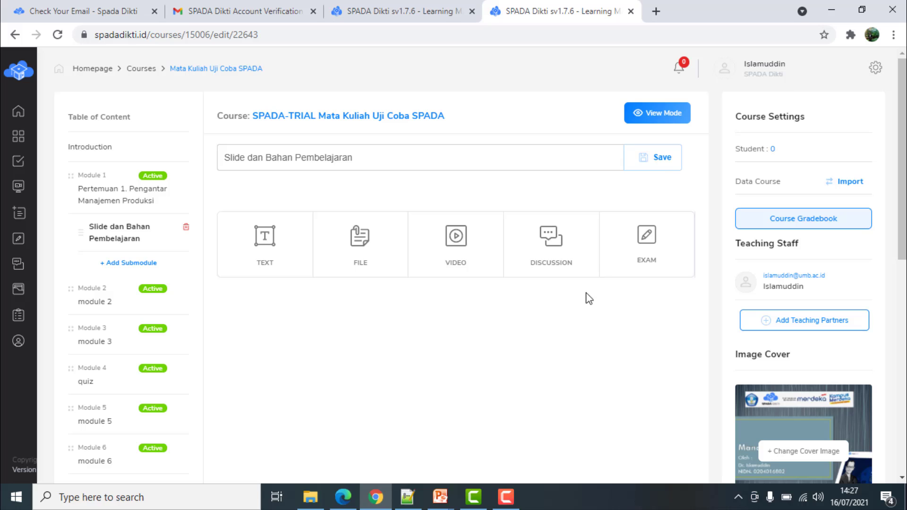
{"action": "left_click", "coordinate": [675, 163]}
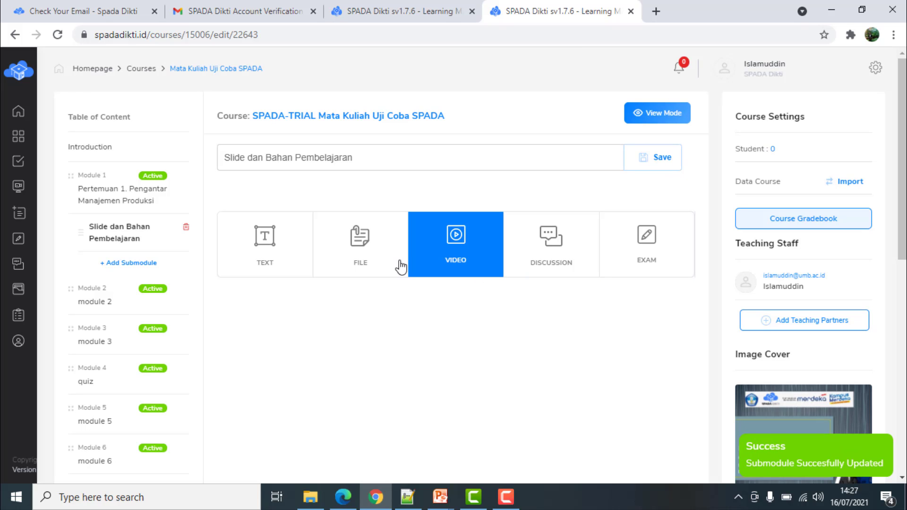
Attach Pengantar Keamanan Pada Pemrograman Web.pptx to the submodule titled 'Slide Perkuliaan 1'
{"action": "left_click", "coordinate": [362, 246]}
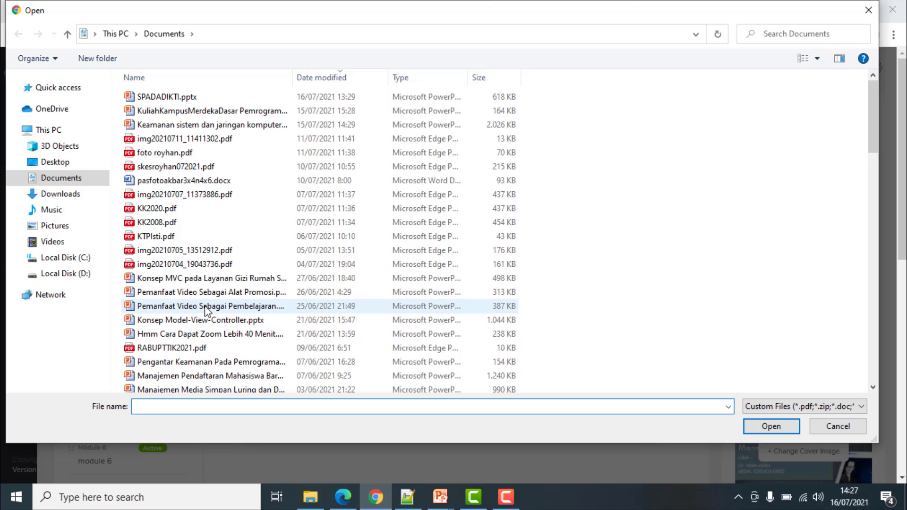
{"action": "left_click", "coordinate": [208, 362]}
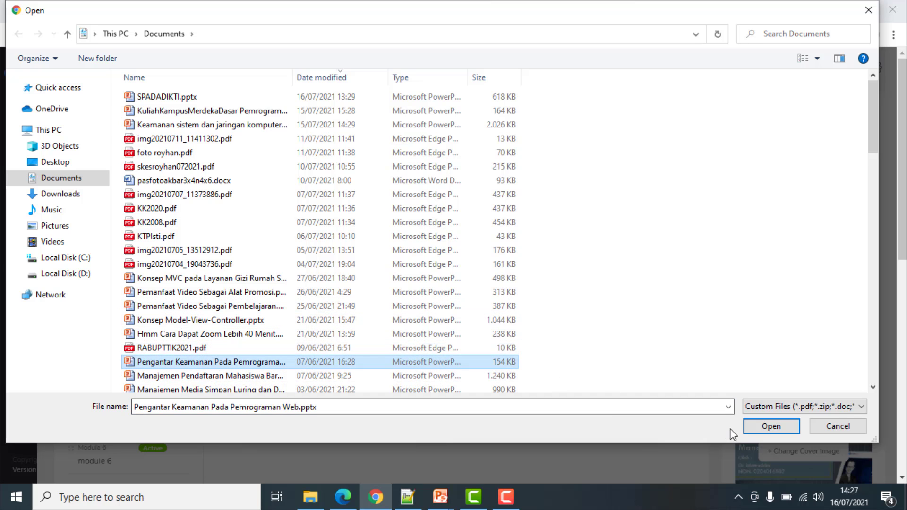
{"action": "left_click", "coordinate": [771, 428]}
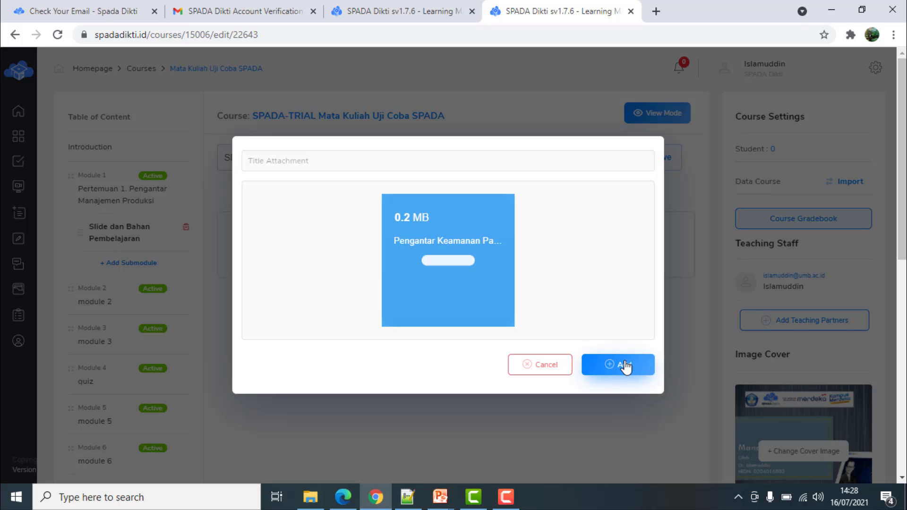
{"action": "left_click", "coordinate": [625, 366]}
{"action": "left_click", "coordinate": [437, 156]}
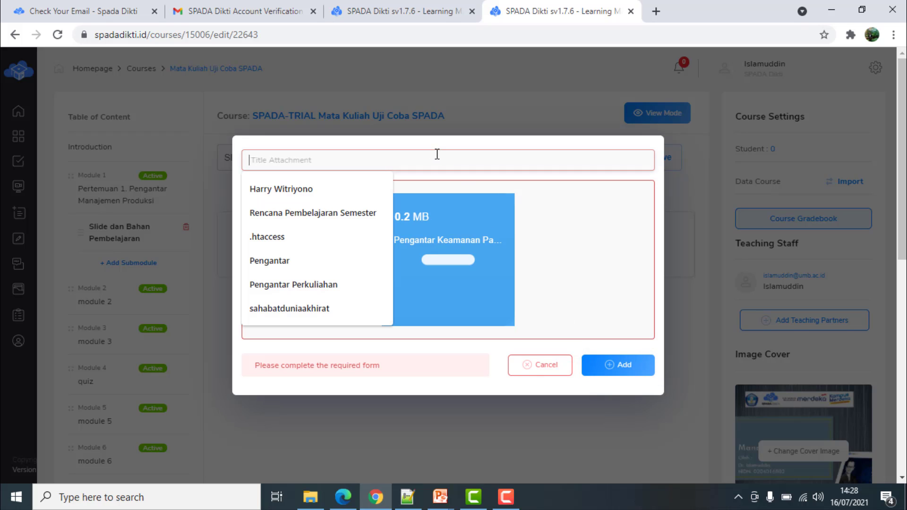
{"action": "type", "text": "Slide P"}
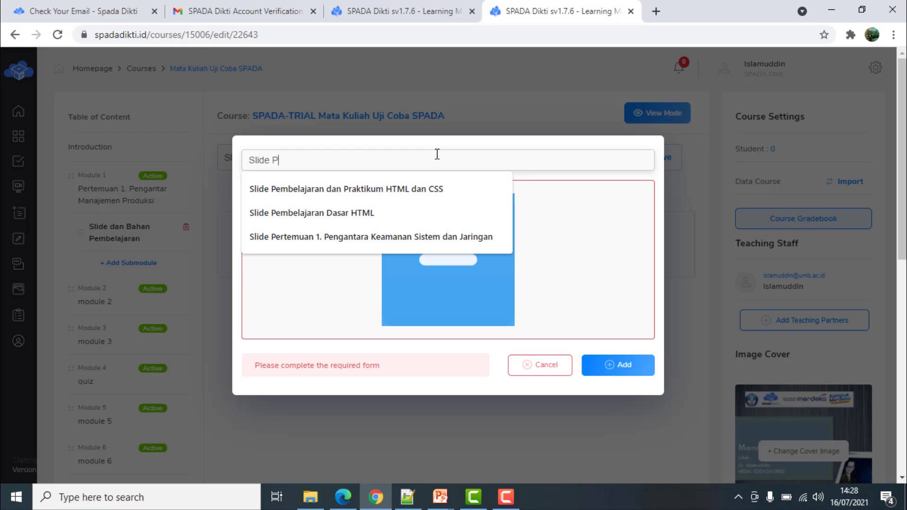
{"action": "type", "text": "erkuliaan 1"}
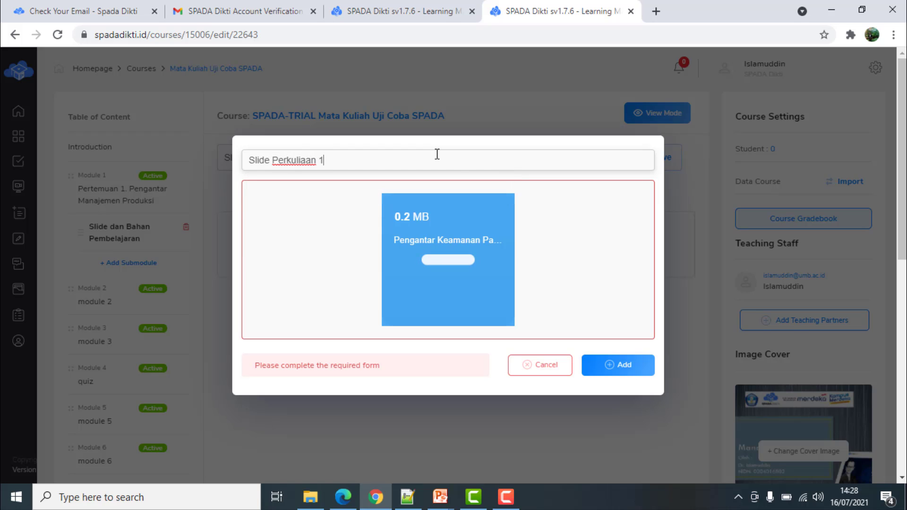
{"action": "left_click", "coordinate": [619, 365]}
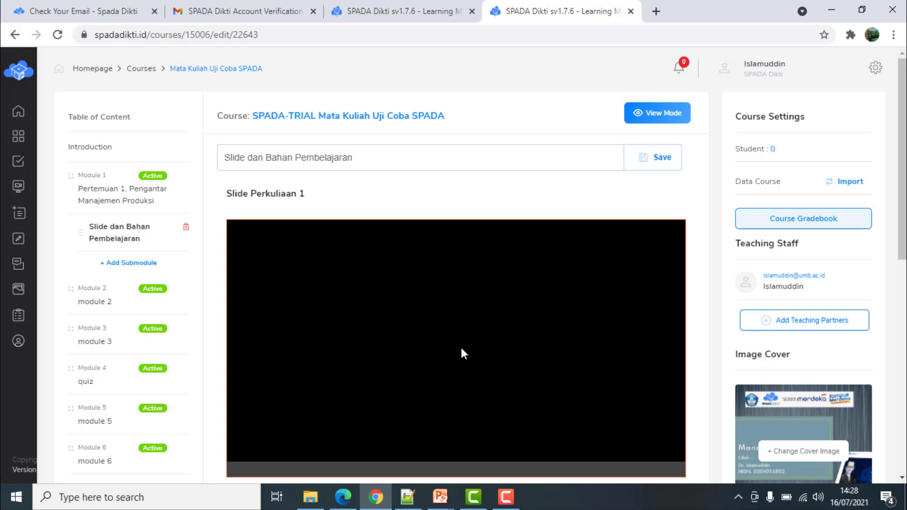
Scroll through the submodule to check the embedded 7-slide presentation viewer
{"action": "scroll", "coordinate": [461, 349], "scroll_direction": "down", "scroll_amount": 3}
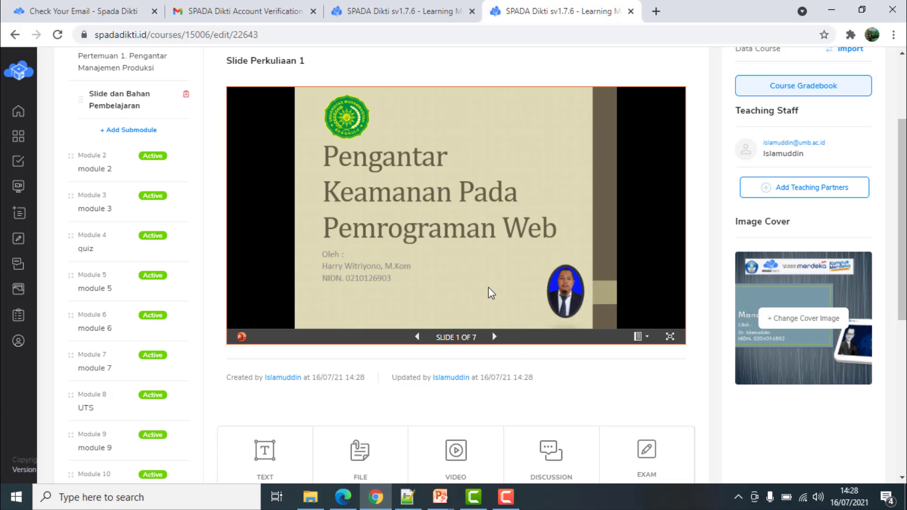
{"action": "scroll", "coordinate": [491, 293], "scroll_direction": "up", "scroll_amount": 1}
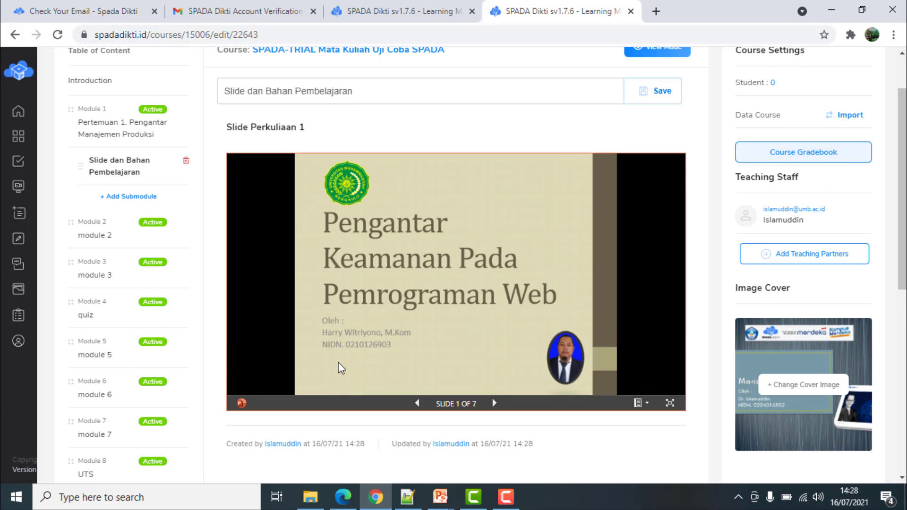
{"action": "scroll", "coordinate": [341, 368], "scroll_direction": "down", "scroll_amount": 3}
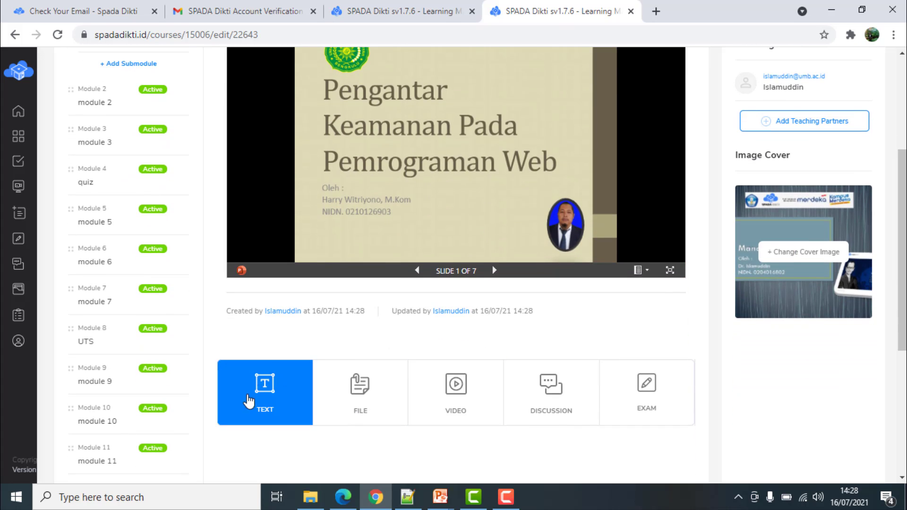
{"action": "scroll", "coordinate": [392, 271], "scroll_direction": "up", "scroll_amount": 3}
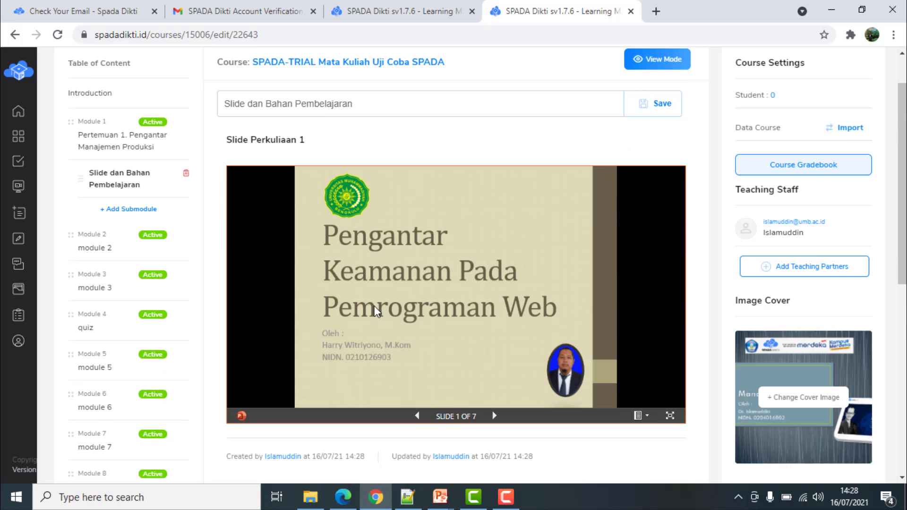
{"action": "scroll", "coordinate": [441, 265], "scroll_direction": "down", "scroll_amount": 2}
{"action": "scroll", "coordinate": [462, 245], "scroll_direction": "up", "scroll_amount": 3}
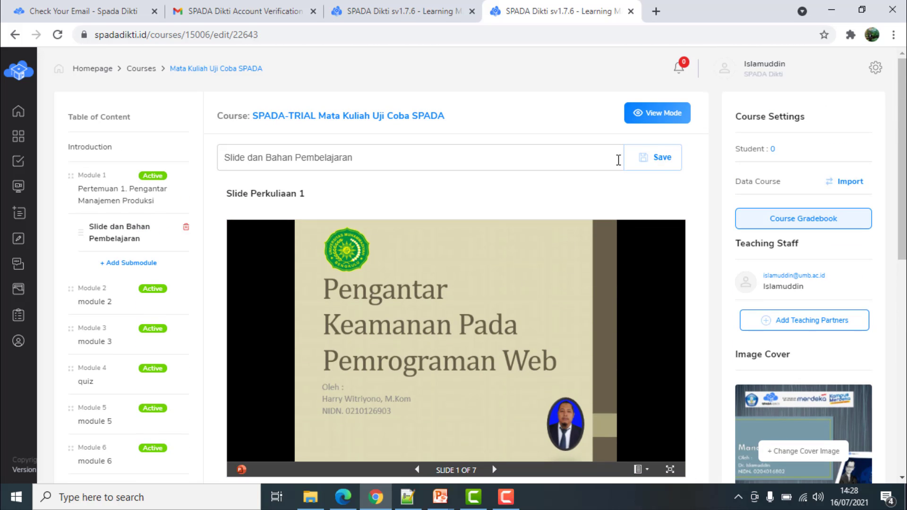
{"action": "mouse_move", "coordinate": [338, 196]}
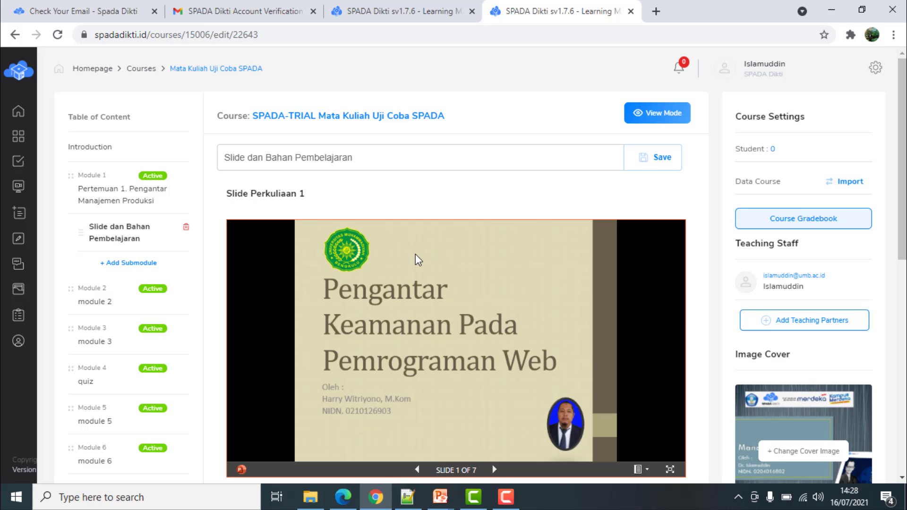
{"action": "scroll", "coordinate": [383, 307], "scroll_direction": "down", "scroll_amount": 3}
{"action": "scroll", "coordinate": [283, 405], "scroll_direction": "up", "scroll_amount": 3}
{"action": "scroll", "coordinate": [299, 391], "scroll_direction": "down", "scroll_amount": 3}
Add a 'Pengantar Perkuliahan 1' text item with an Assalamu'alaikum greeting to the submodule
{"action": "left_click", "coordinate": [275, 443]}
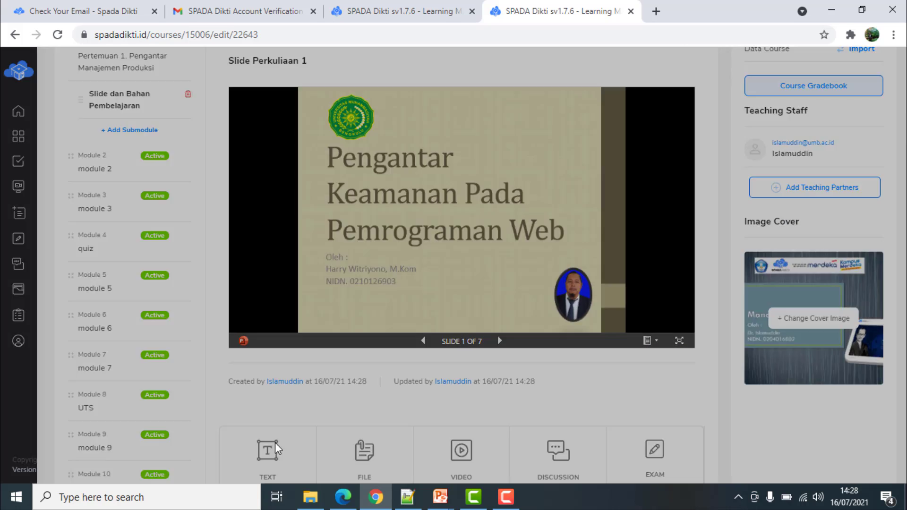
{"action": "left_click", "coordinate": [319, 124]}
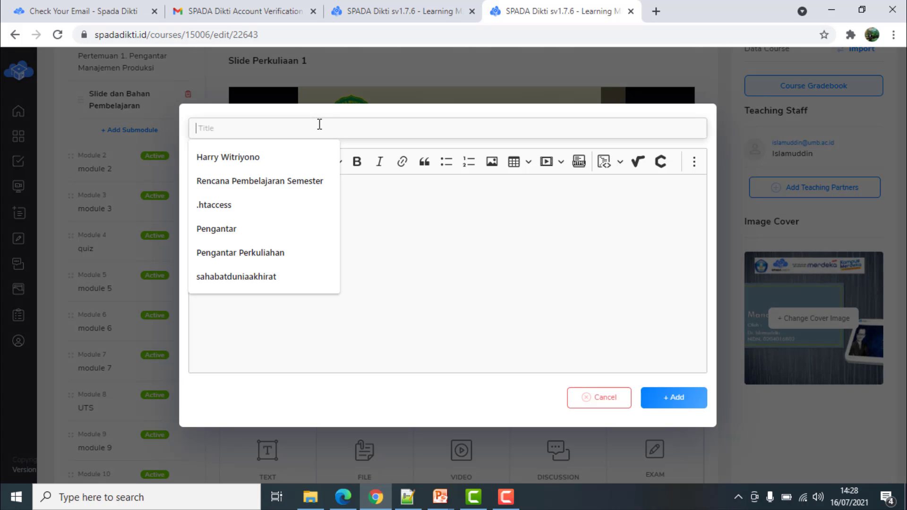
{"action": "type", "text": "Penganta"}
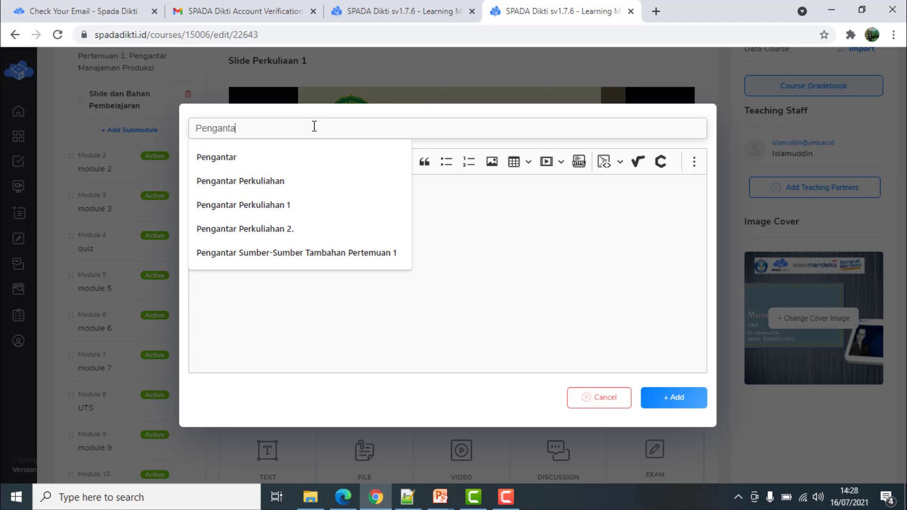
{"action": "type", "text": "r Perku"}
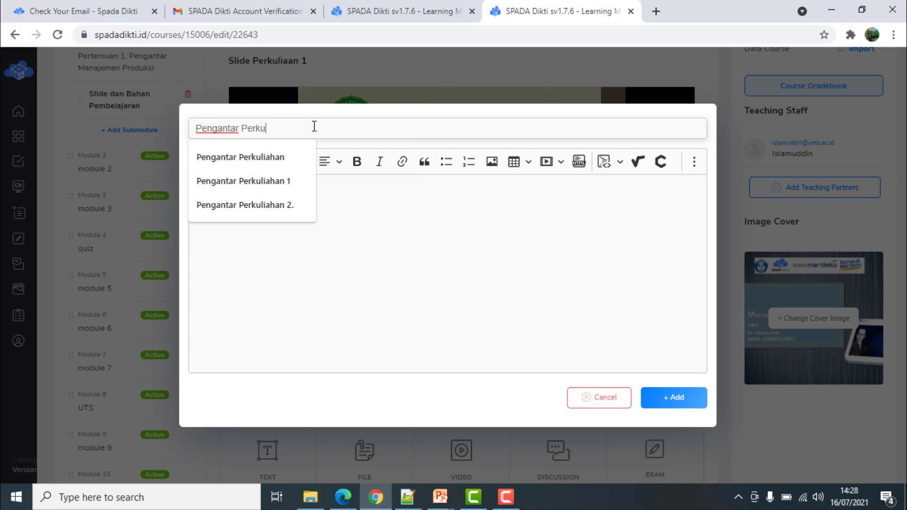
{"action": "type", "text": "liahan 1"}
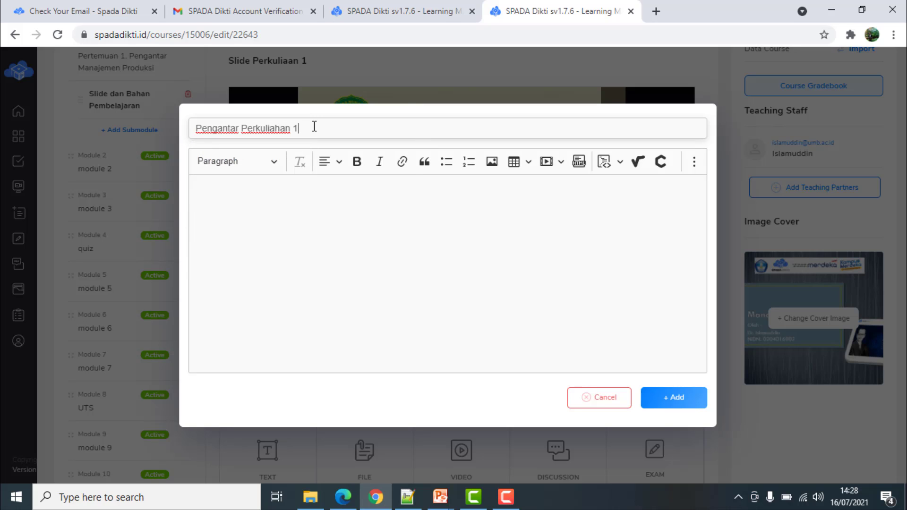
{"action": "left_click", "coordinate": [344, 229]}
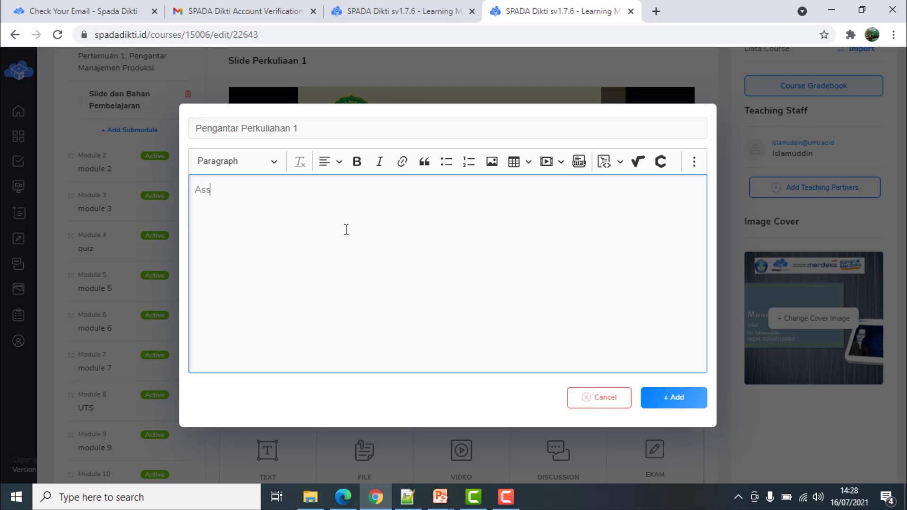
{"action": "type", "text": "Assalamu;a"}
{"action": "key", "text": "BackSpace"}
{"action": "key", "text": "BackSpace"}
{"action": "type", "text": "'alaikum"}
{"action": "key", "text": "BackSpace"}
{"action": "type", "text": "um "}
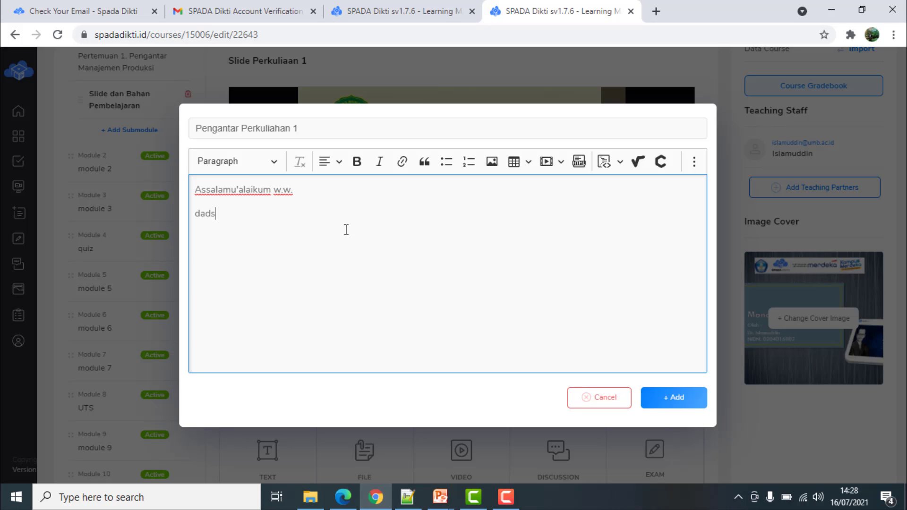
{"action": "type", "text": "fsfs"}
{"action": "left_click", "coordinate": [671, 403]}
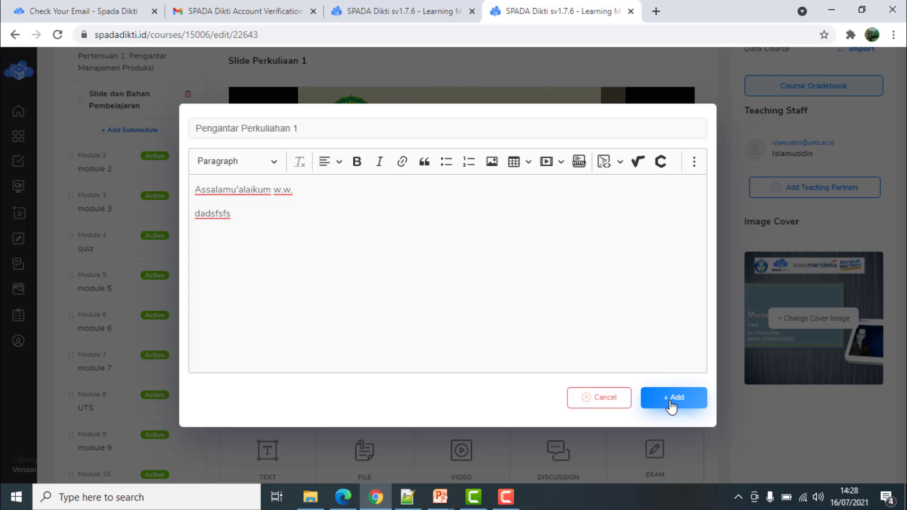
{"action": "scroll", "coordinate": [388, 331], "scroll_direction": "up", "scroll_amount": 3}
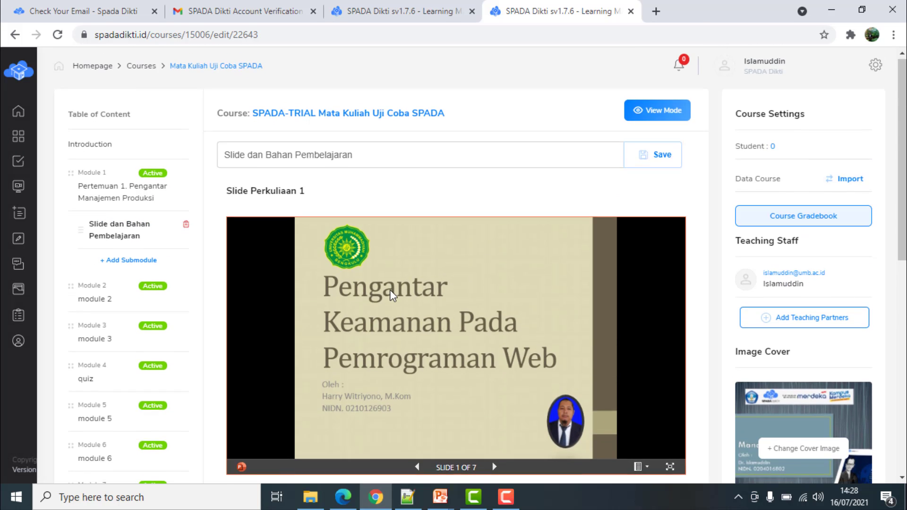
Collapse Pengantar Perkuliahan 1 and move it above Slide Perkuliaan 1
{"action": "scroll", "coordinate": [390, 290], "scroll_direction": "down", "scroll_amount": 4}
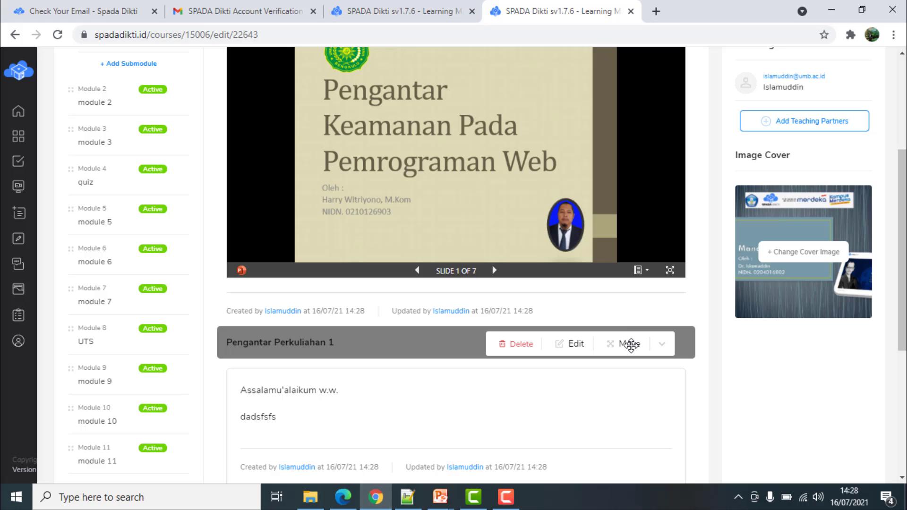
{"action": "left_click", "coordinate": [631, 345]}
{"action": "scroll", "coordinate": [488, 336], "scroll_direction": "up", "scroll_amount": 4}
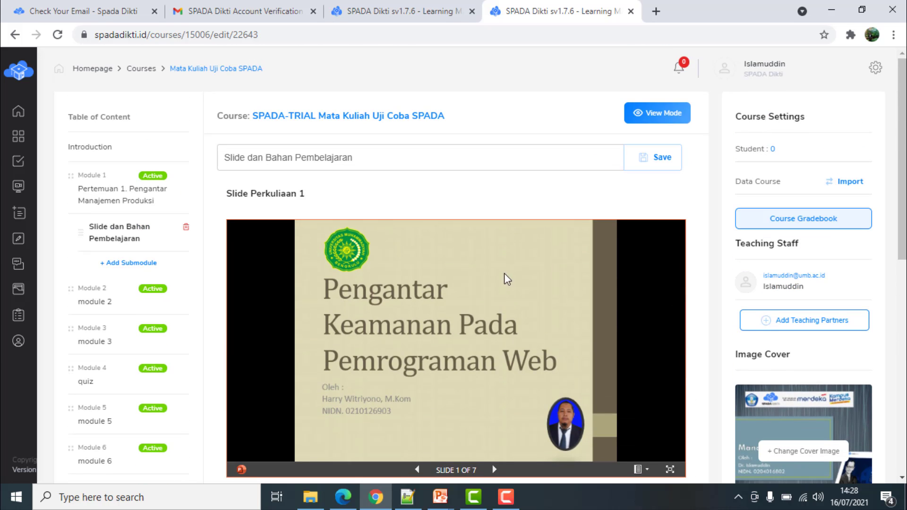
{"action": "scroll", "coordinate": [614, 302], "scroll_direction": "down", "scroll_amount": 5}
{"action": "mouse_move", "coordinate": [543, 263]}
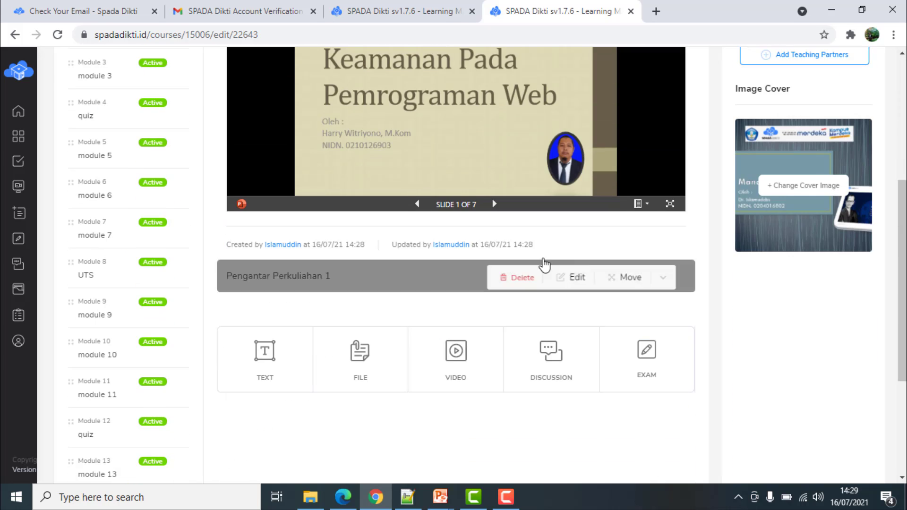
{"action": "left_click_drag", "start_coordinate": [625, 277], "coordinate": [615, 69]}
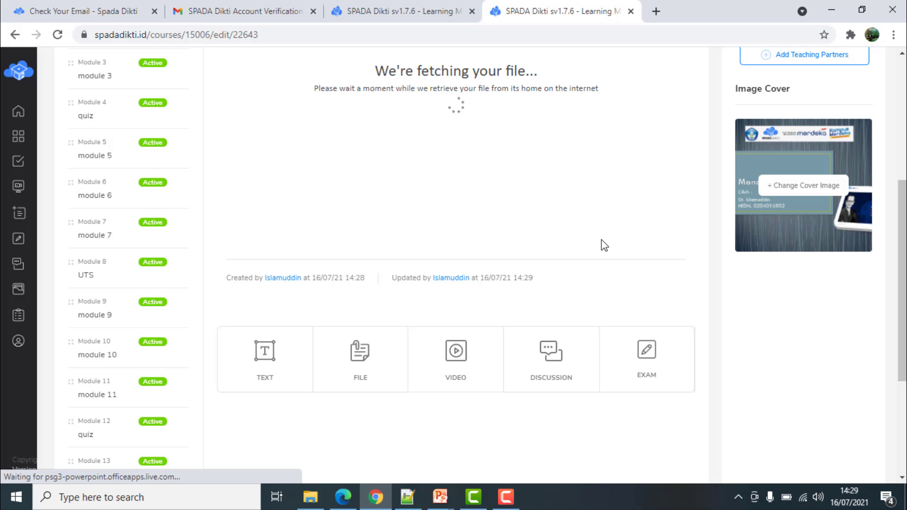
{"action": "scroll", "coordinate": [603, 245], "scroll_direction": "up", "scroll_amount": 3}
{"action": "scroll", "coordinate": [604, 245], "scroll_direction": "up", "scroll_amount": 2}
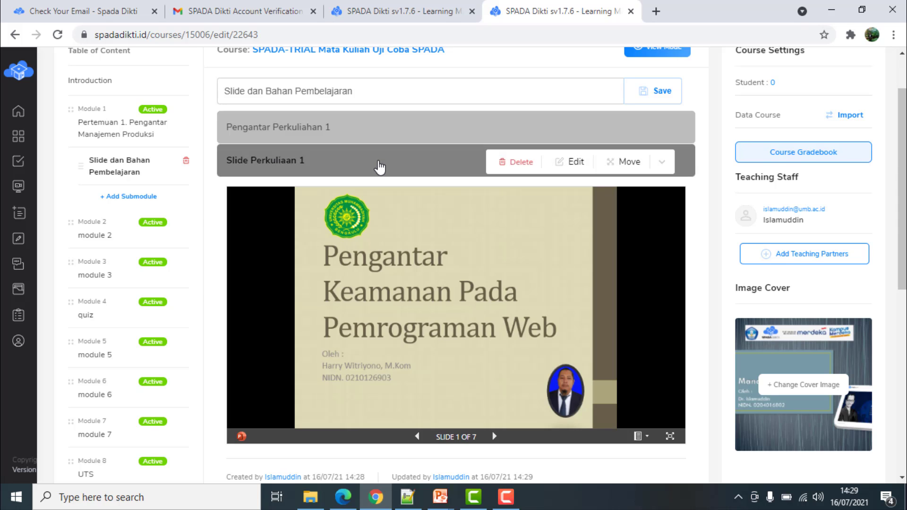
Expand Pengantar Perkuliahan 1 to show its 'Assalamu'alaikum w.w.' text
{"action": "left_click", "coordinate": [664, 136]}
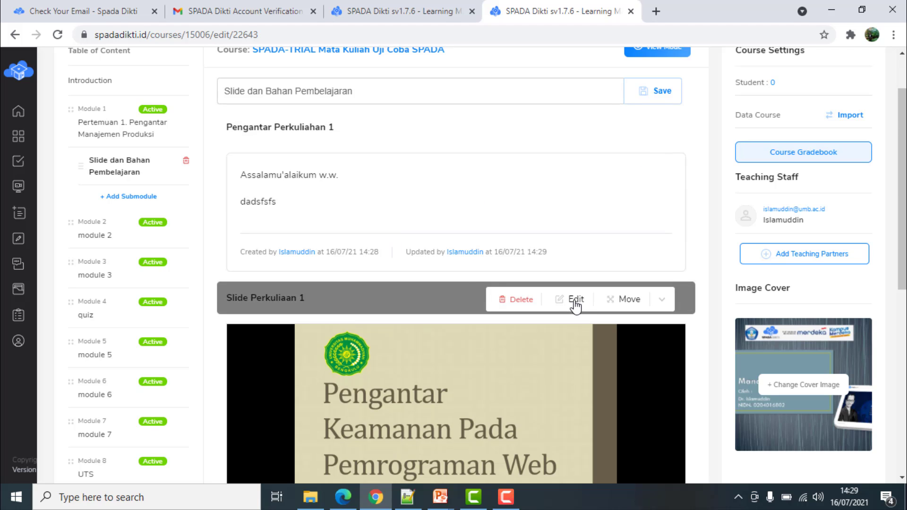
{"action": "scroll", "coordinate": [338, 293], "scroll_direction": "down", "scroll_amount": 1}
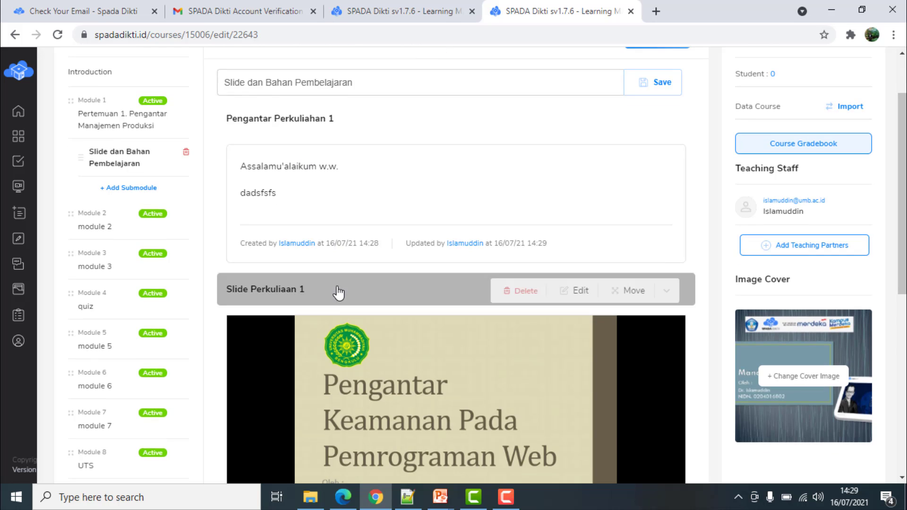
{"action": "scroll", "coordinate": [339, 293], "scroll_direction": "down", "scroll_amount": 3}
{"action": "scroll", "coordinate": [384, 352], "scroll_direction": "down", "scroll_amount": 5}
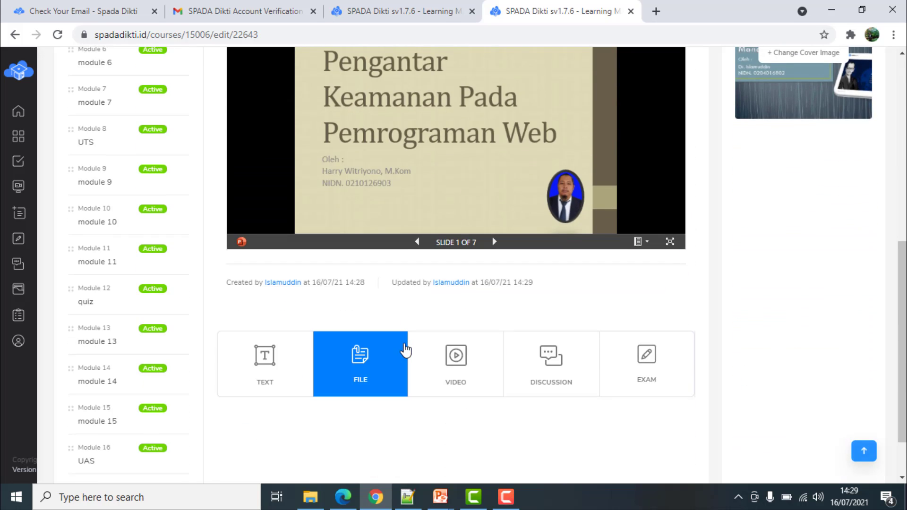
{"action": "scroll", "coordinate": [406, 349], "scroll_direction": "up", "scroll_amount": 6}
{"action": "scroll", "coordinate": [312, 190], "scroll_direction": "up", "scroll_amount": 2}
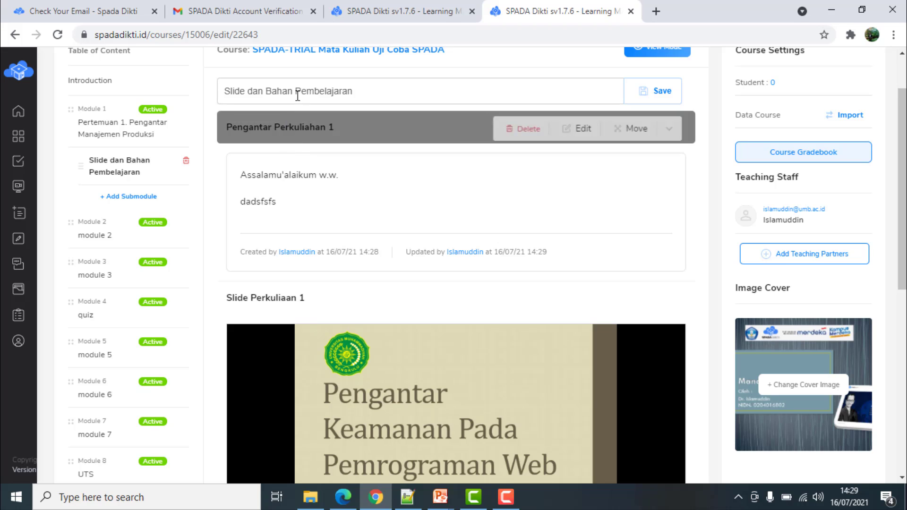
Create a new Module 1 submodule, title it 'Video Pembelajaran', and save it
{"action": "left_click", "coordinate": [132, 198]}
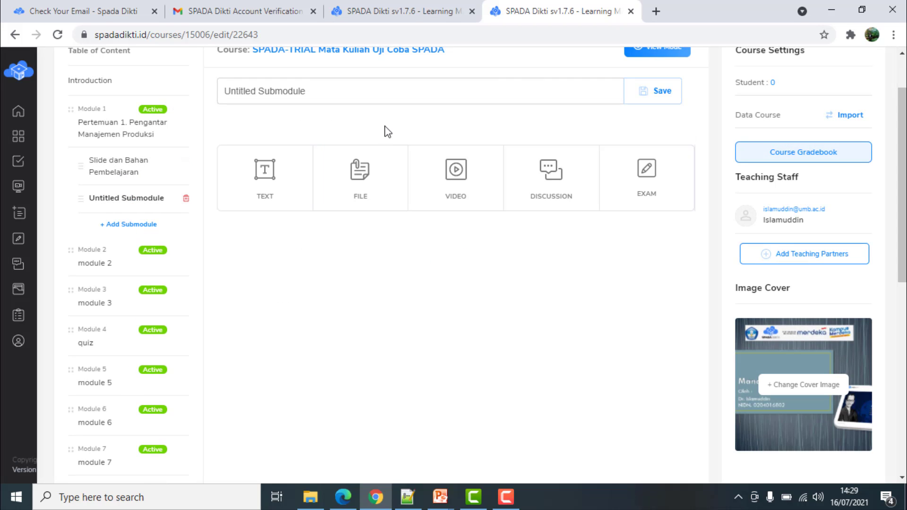
{"action": "triple_click", "coordinate": [239, 89]}
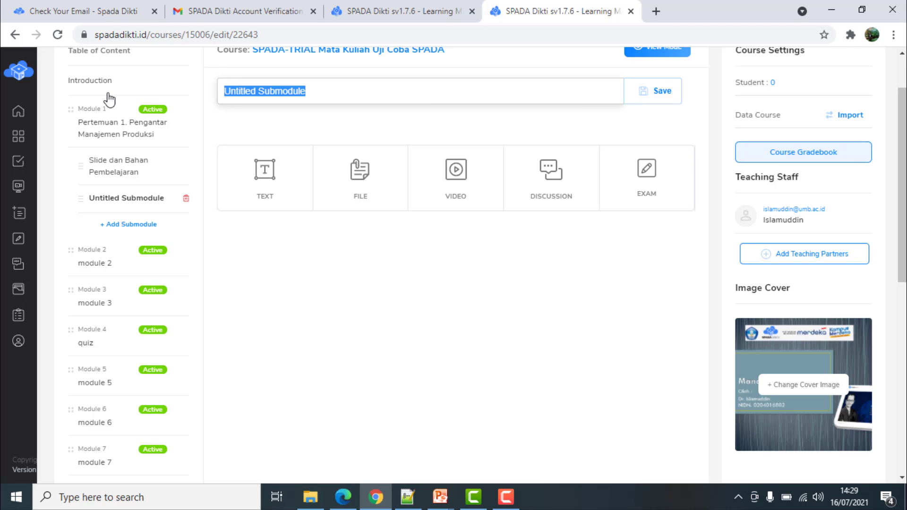
{"action": "type", "text": "Video"}
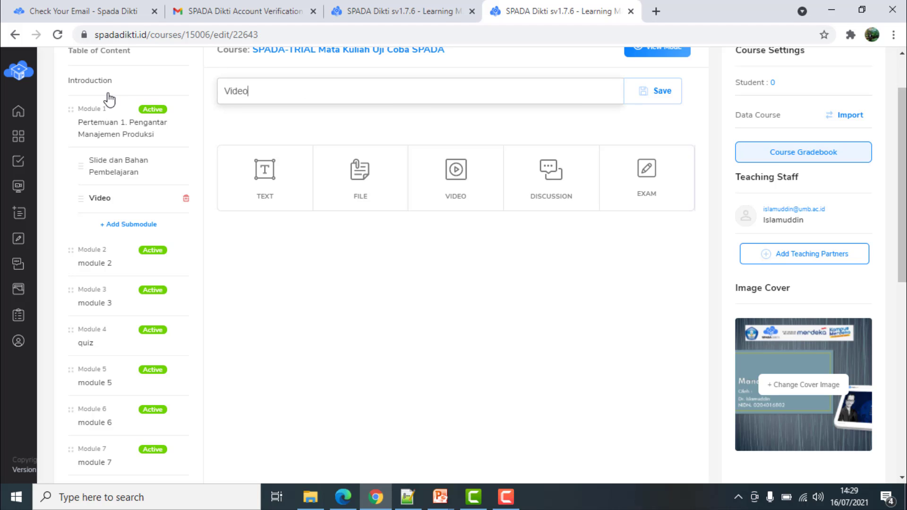
{"action": "type", "text": " Pembelajaran"}
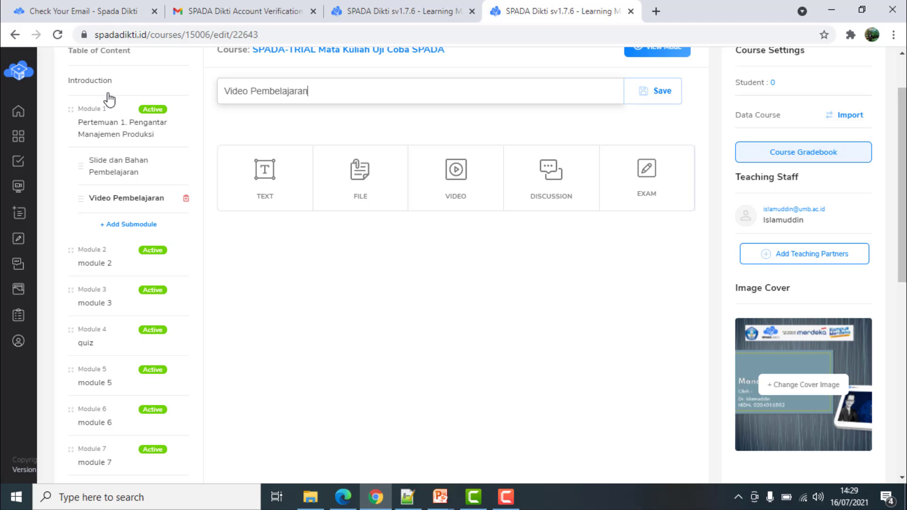
{"action": "left_click", "coordinate": [442, 285]}
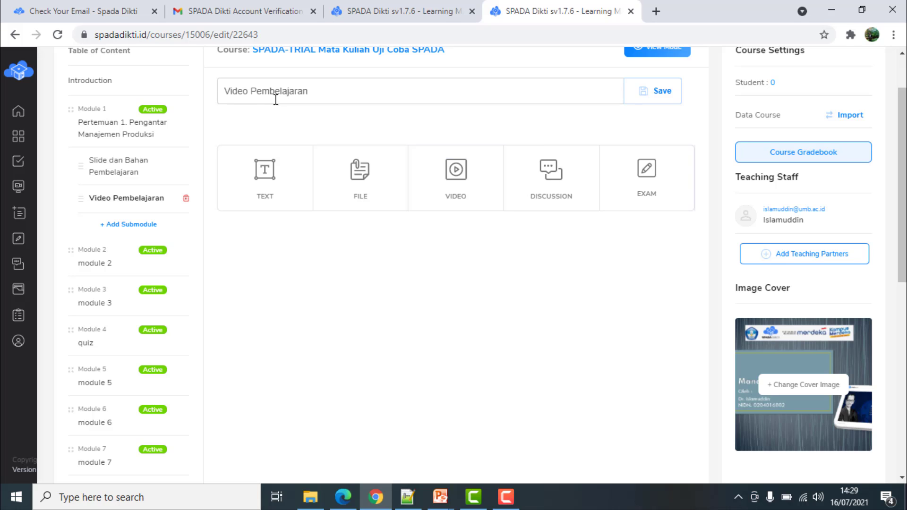
{"action": "left_click", "coordinate": [666, 93]}
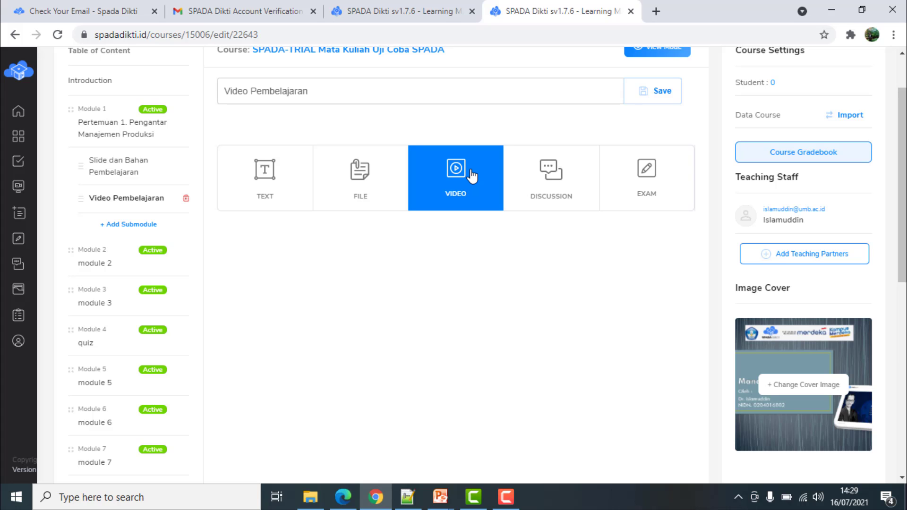
Start a video item titled 'Video Pembelajaran Kuliah 1' that uses a website link
{"action": "left_click", "coordinate": [662, 91]}
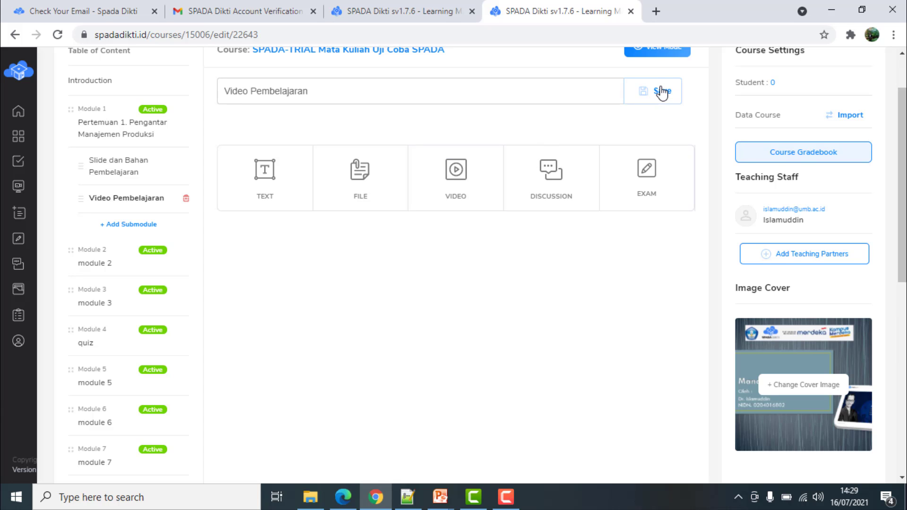
{"action": "left_click", "coordinate": [453, 179]}
{"action": "left_click", "coordinate": [448, 188]}
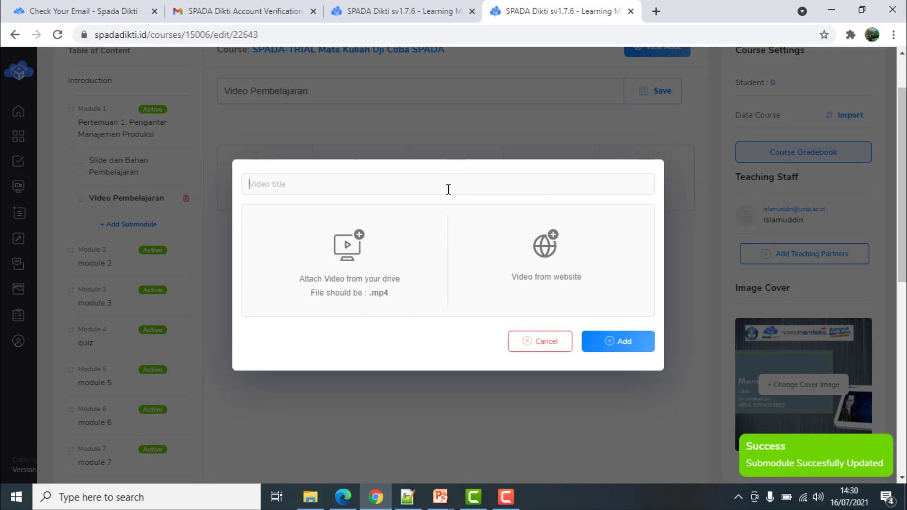
{"action": "type", "text": "Video P"}
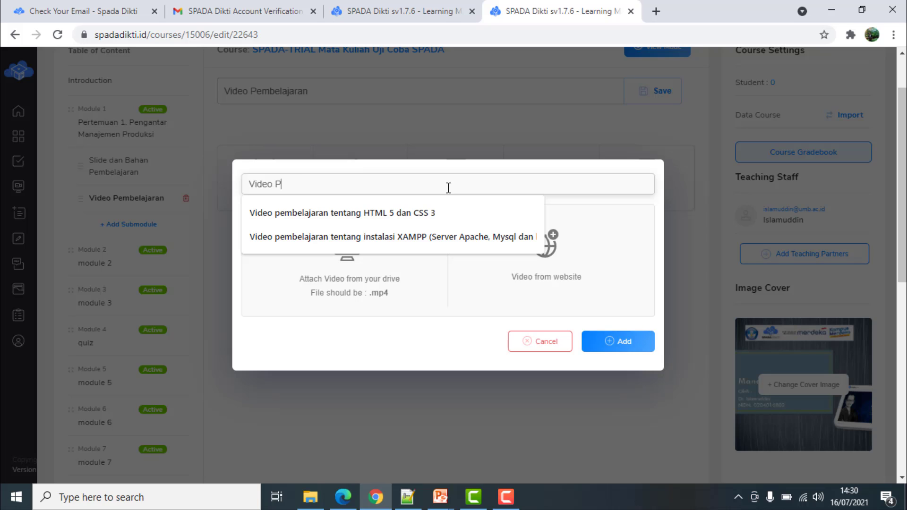
{"action": "type", "text": "embelajaran K"}
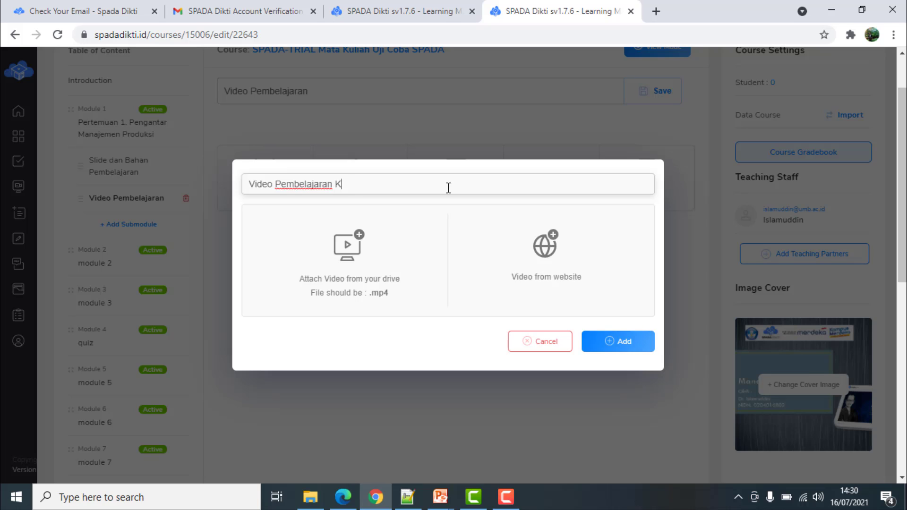
{"action": "type", "text": "Uli1"}
{"action": "left_click", "coordinate": [547, 248]}
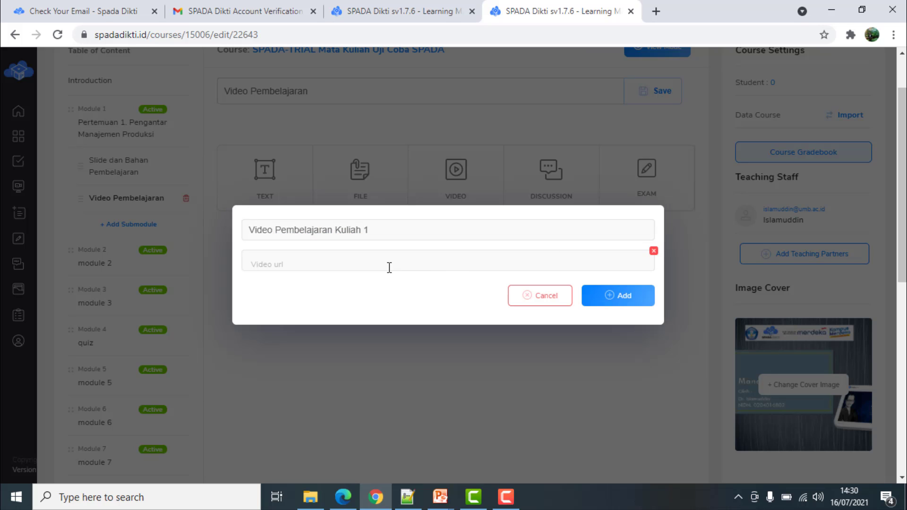
In a new tab, go to YouTube and open the subscribed lecturer's channel videos
{"action": "left_click", "coordinate": [656, 10]}
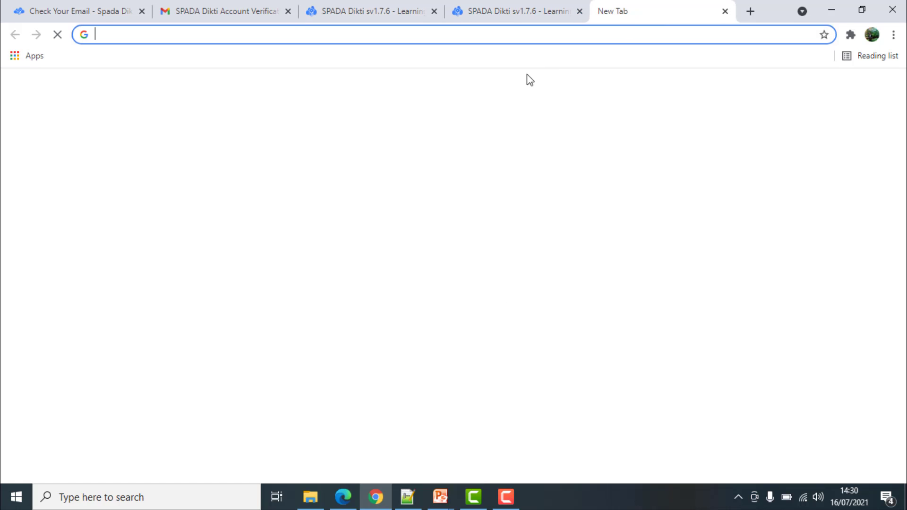
{"action": "left_click", "coordinate": [304, 415]}
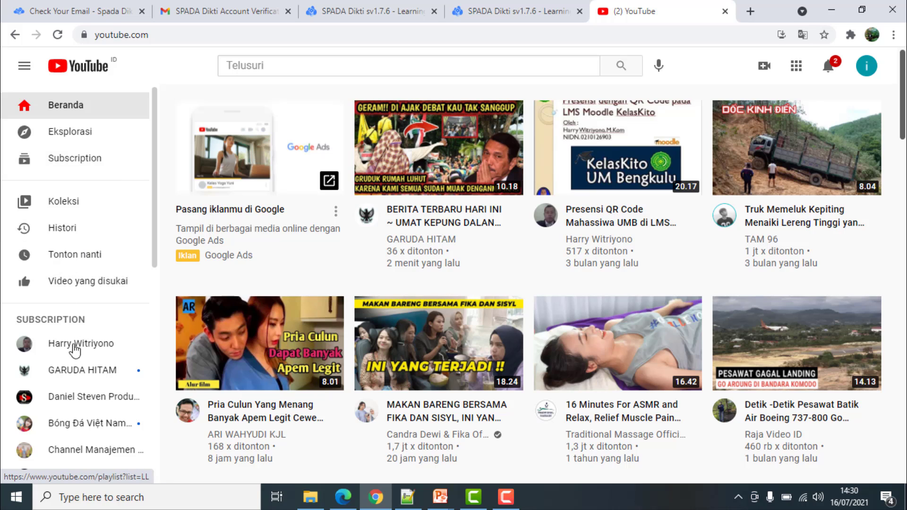
{"action": "left_click", "coordinate": [81, 346]}
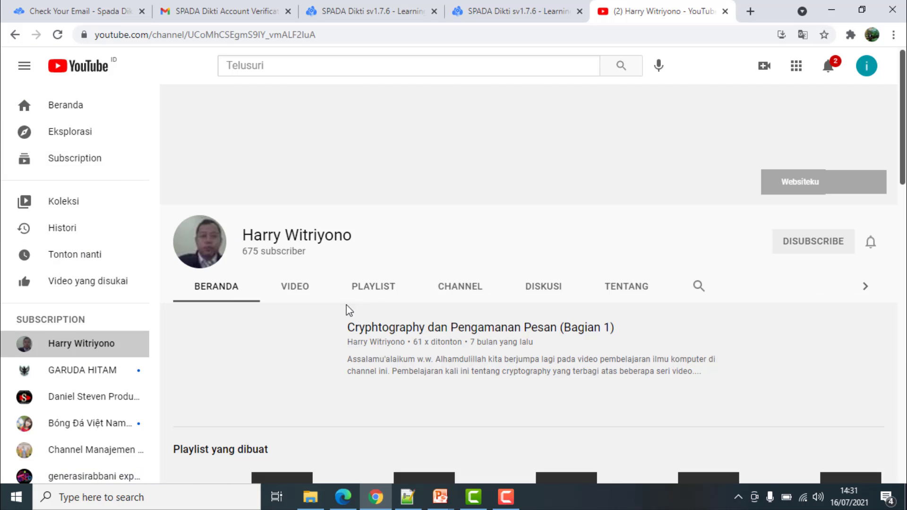
{"action": "left_click", "coordinate": [299, 292]}
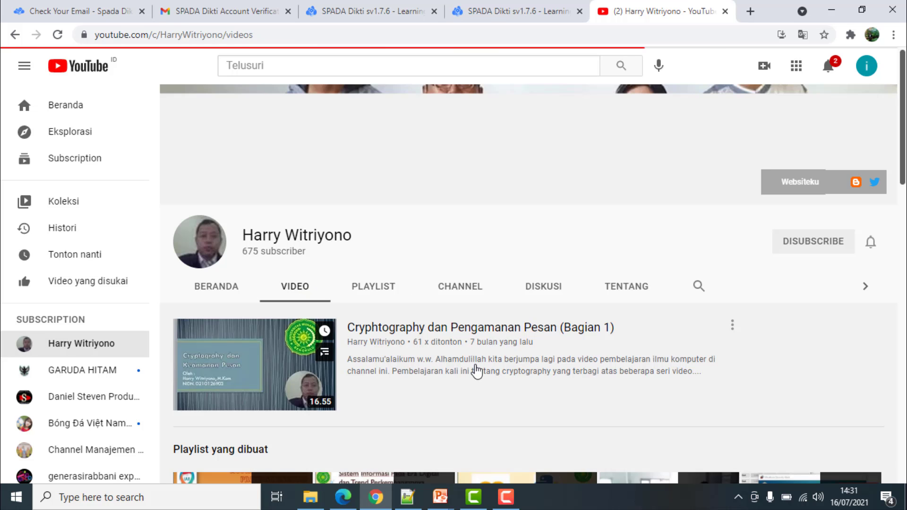
Open the channel's TIK Ekonomi Islam playlist at its first video
{"action": "scroll", "coordinate": [474, 370], "scroll_direction": "down", "scroll_amount": 3}
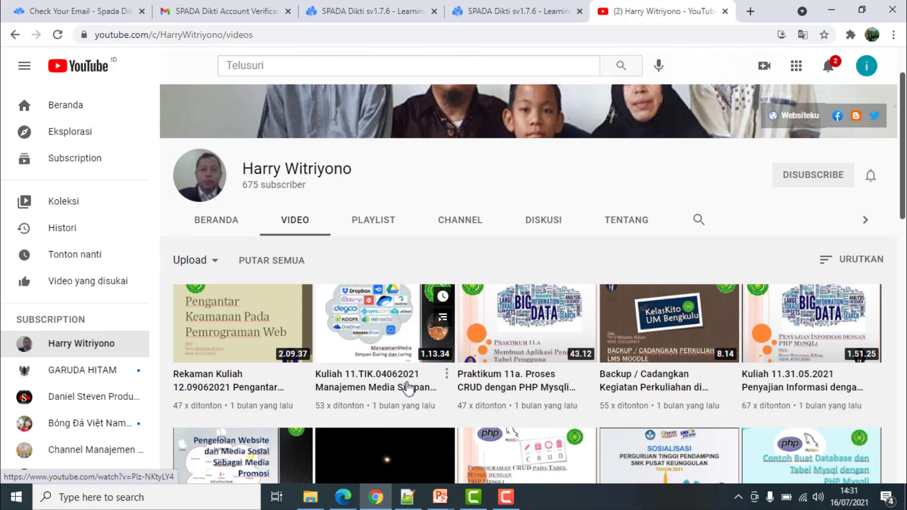
{"action": "scroll", "coordinate": [597, 376], "scroll_direction": "down", "scroll_amount": 3}
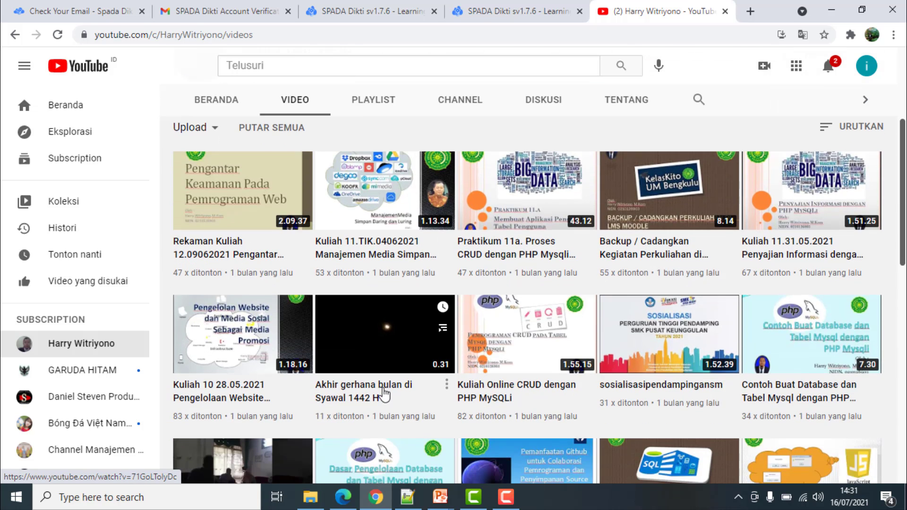
{"action": "scroll", "coordinate": [385, 383], "scroll_direction": "up", "scroll_amount": 4}
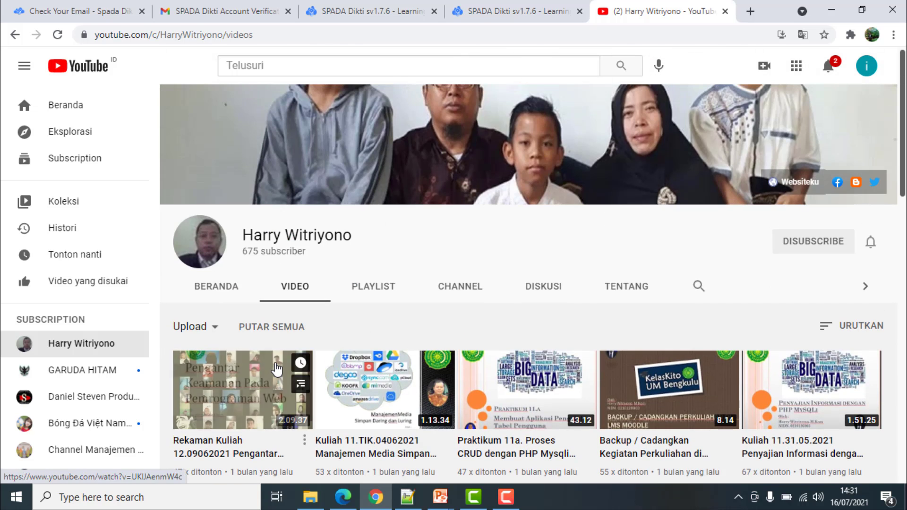
{"action": "left_click", "coordinate": [383, 293]}
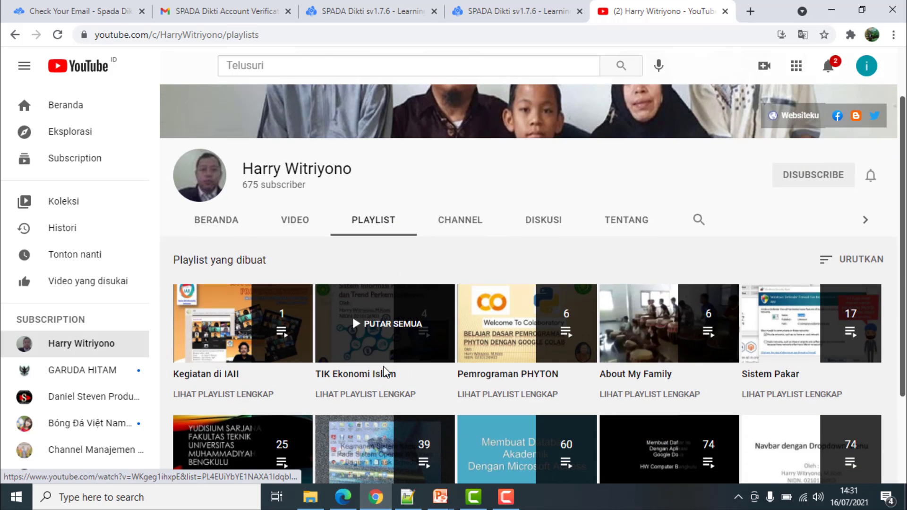
{"action": "left_click", "coordinate": [371, 376]}
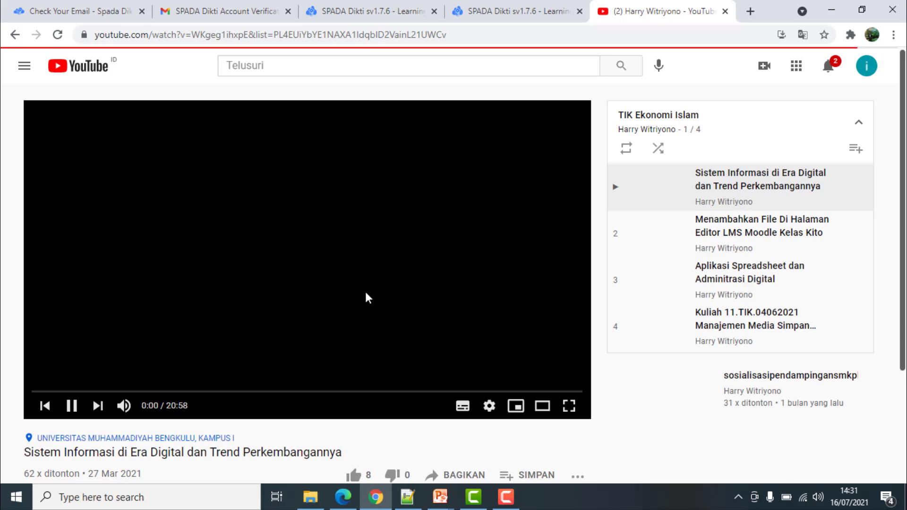
{"action": "scroll", "coordinate": [387, 424], "scroll_direction": "down", "scroll_amount": 4}
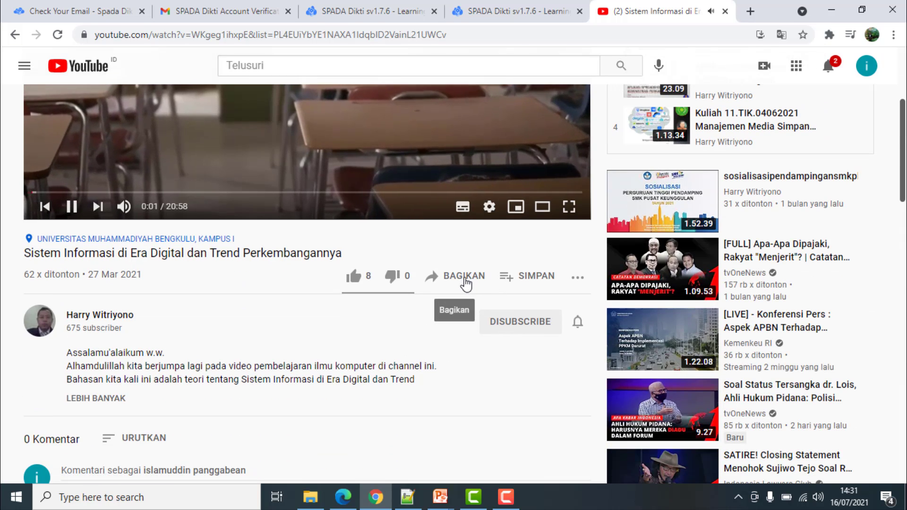
Copy the video's short youtu.be share link and pause playback at 0:08
{"action": "left_click", "coordinate": [467, 282]}
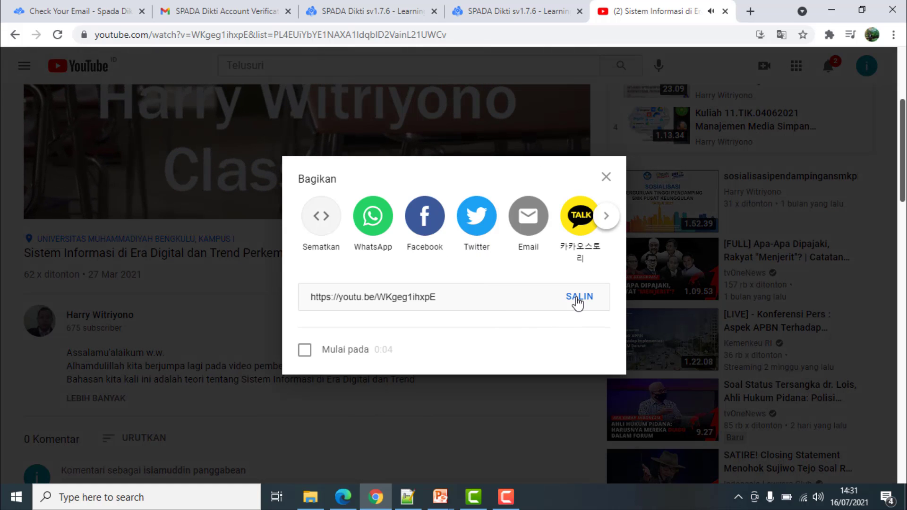
{"action": "left_click", "coordinate": [577, 298]}
{"action": "key", "text": "ctrl+c"}
{"action": "left_click", "coordinate": [606, 177]}
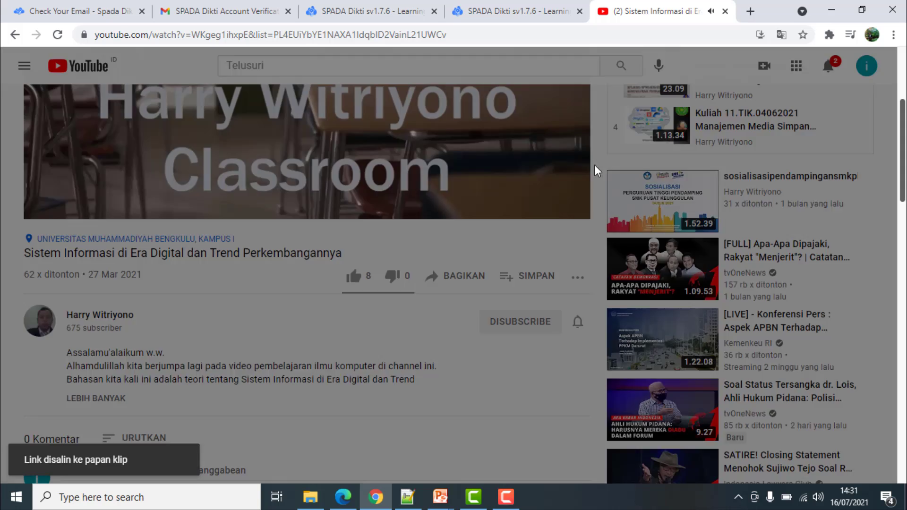
{"action": "scroll", "coordinate": [293, 172], "scroll_direction": "up", "scroll_amount": 3}
{"action": "left_click", "coordinate": [291, 165]}
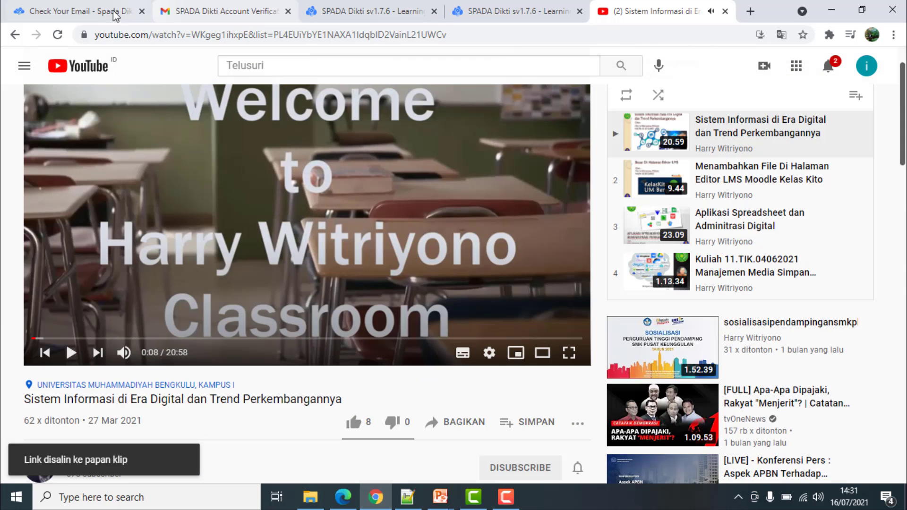
Paste the youtu.be link into the Video url field and add the video
{"action": "left_click", "coordinate": [513, 15]}
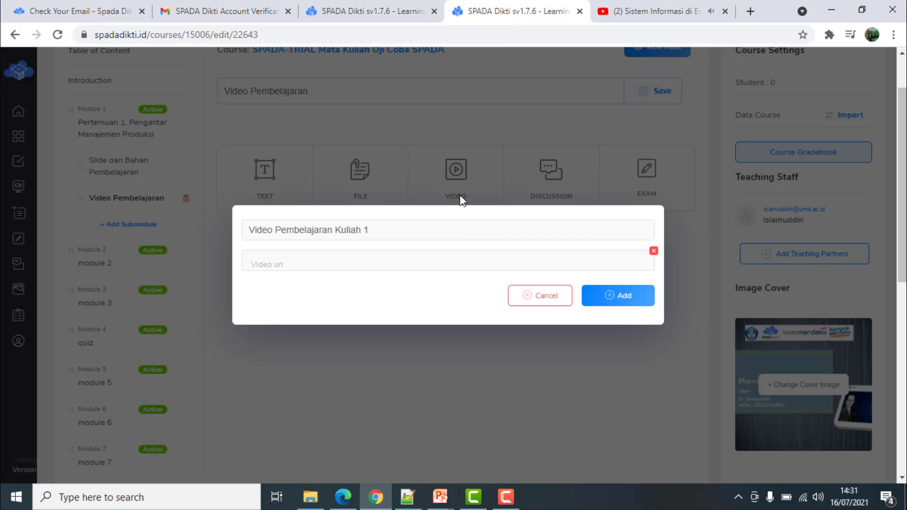
{"action": "right_click", "coordinate": [321, 261]}
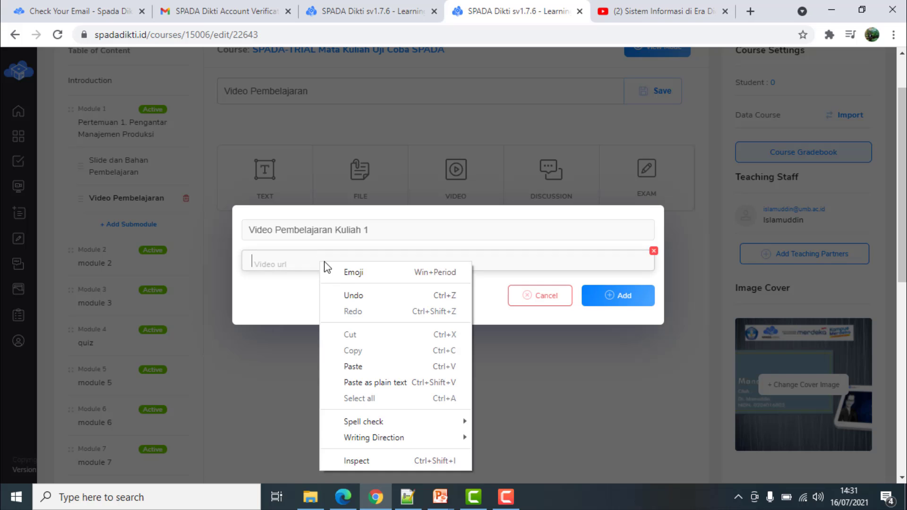
{"action": "left_click", "coordinate": [358, 368]}
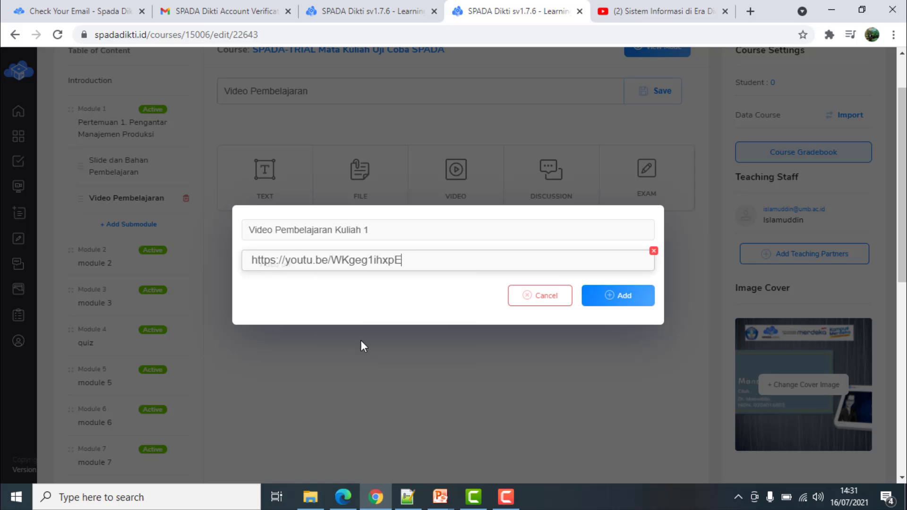
{"action": "left_click", "coordinate": [622, 299]}
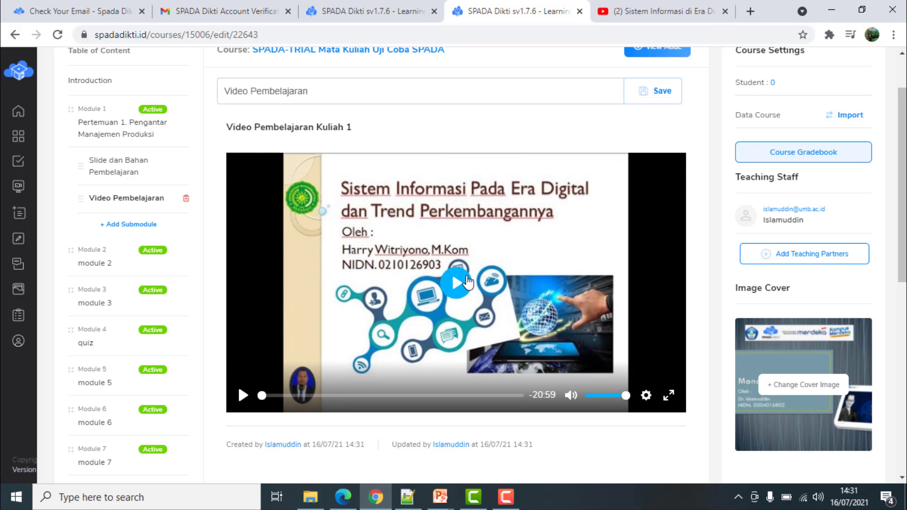
{"action": "scroll", "coordinate": [416, 232], "scroll_direction": "up", "scroll_amount": 2}
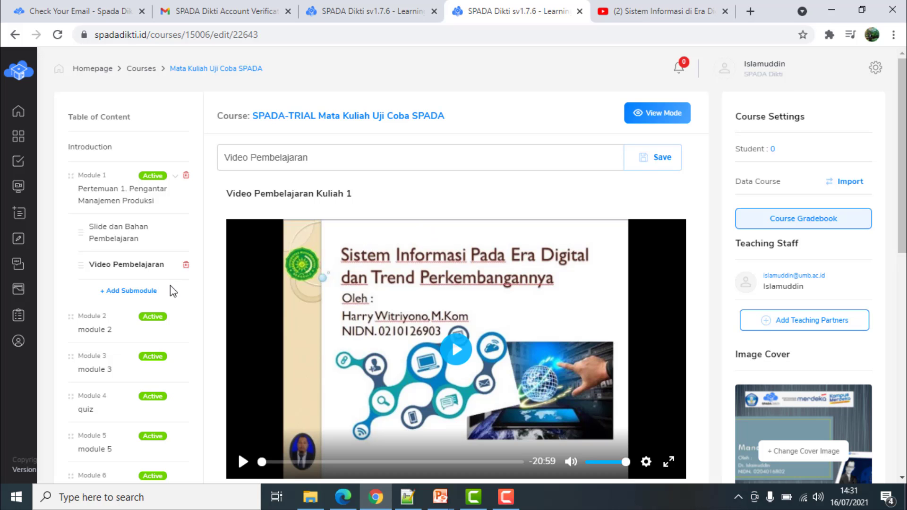
Add a Module 1 submodule titled 'Diskusi Perkuliahan 1' and open a discussion form
{"action": "left_click", "coordinate": [145, 296]}
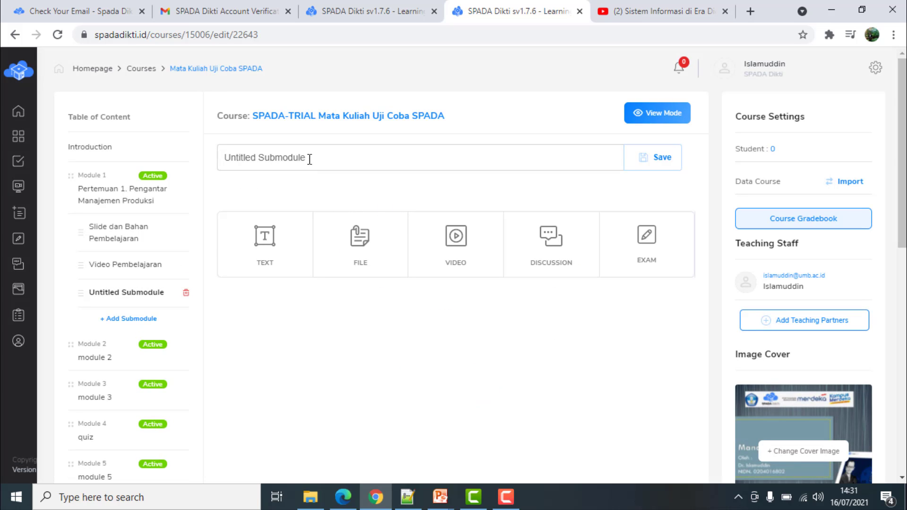
{"action": "left_click_drag", "start_coordinate": [310, 160], "coordinate": [80, 181]}
{"action": "type", "text": "Disku"}
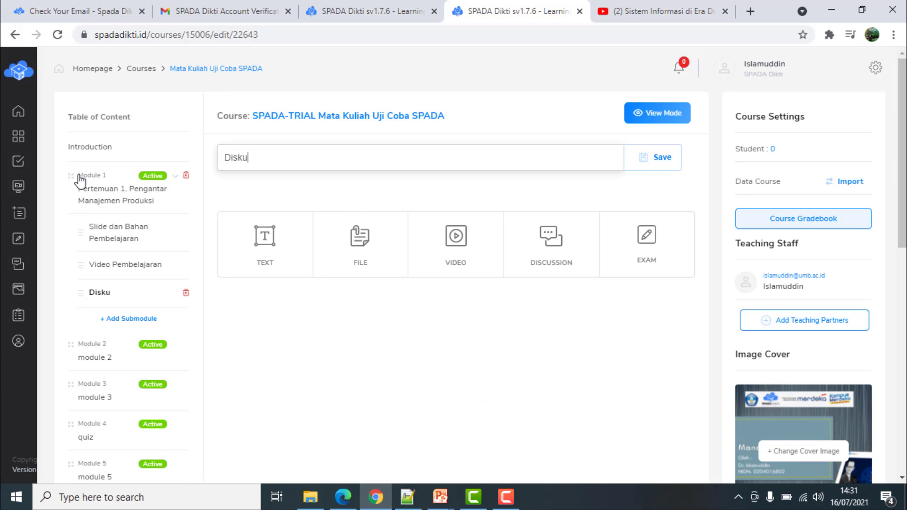
{"action": "type", "text": "si Perkuli"}
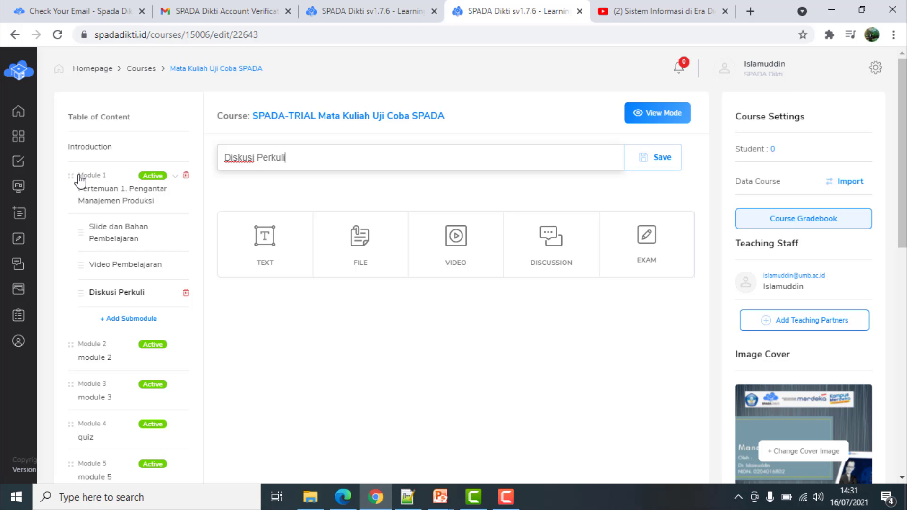
{"action": "type", "text": "ahan 1"}
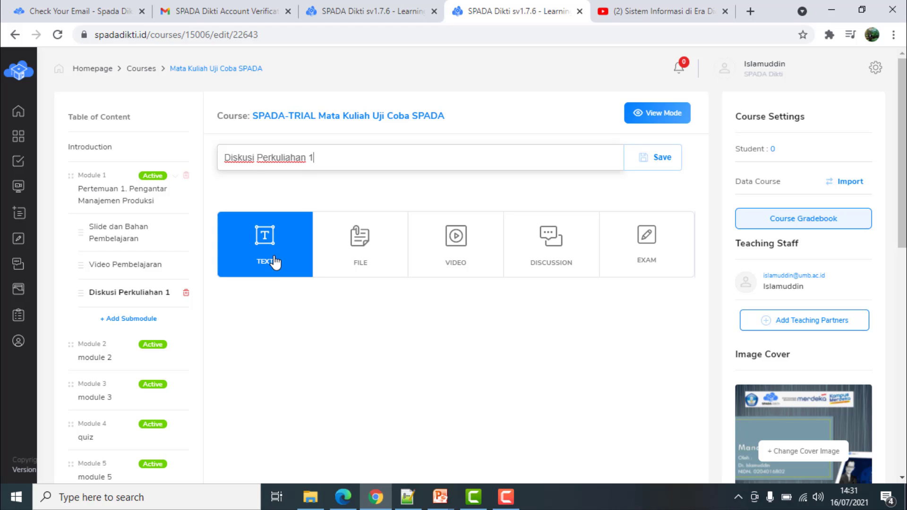
{"action": "left_click", "coordinate": [558, 240]}
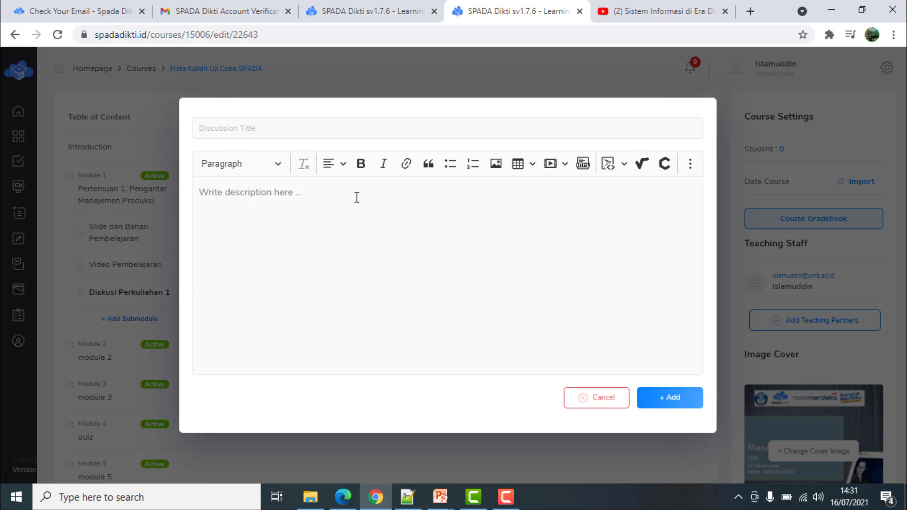
{"action": "left_click", "coordinate": [357, 198]}
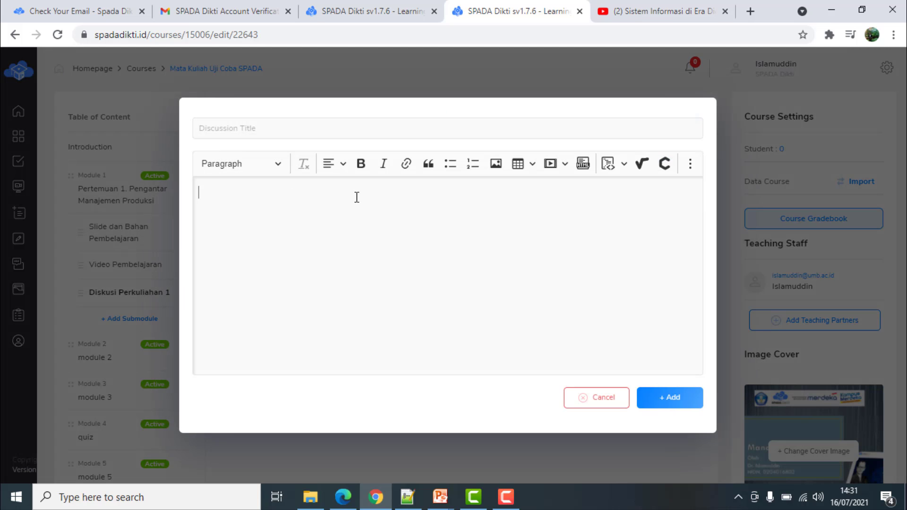
Enter the discussion title 'Diskusi Kuliah 1. Pengantar Manajemen Produksi'
{"action": "left_click", "coordinate": [338, 126]}
{"action": "type", "text": "Diskusi Ku"}
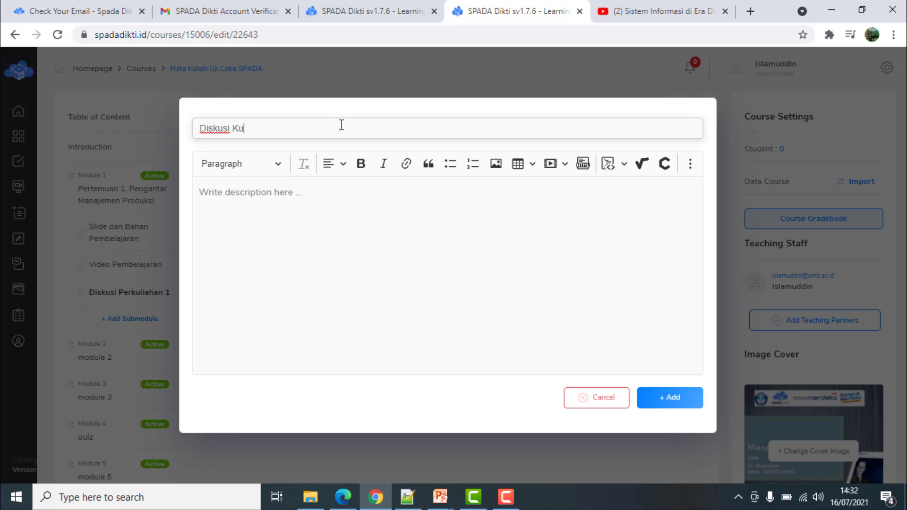
{"action": "type", "text": "lihan"}
{"action": "key", "text": "BackSpace"}
{"action": "key", "text": "BackSpace"}
{"action": "key", "text": "BackSpace"}
{"action": "type", "text": "gantara M"}
{"action": "key", "text": "BackSpace"}
{"action": "key", "text": "BackSpace"}
{"action": "key", "text": "BackSpace"}
{"action": "type", "text": "Man"}
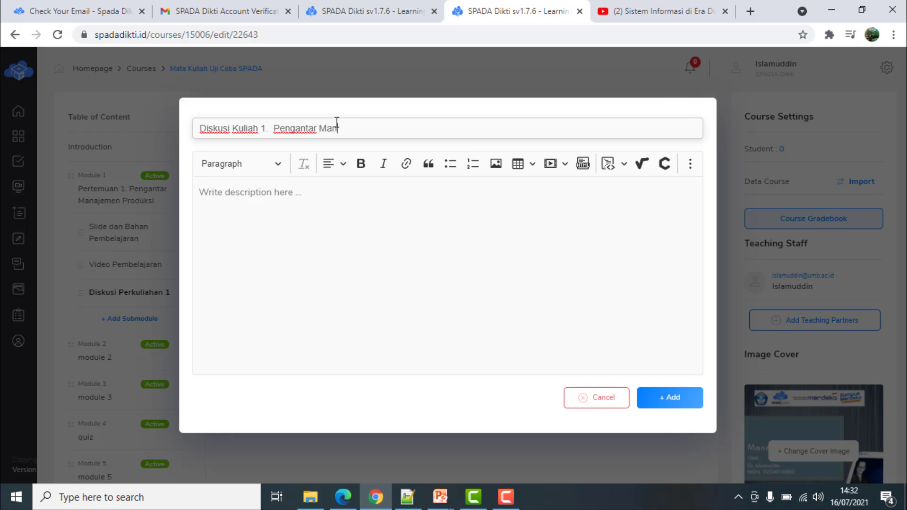
{"action": "type", "text": "ajemen Produksi"}
Write the description 'Silahkan gunakan fasilitas ini untuk tanya jawab atau diskusi…' and add the discussion
{"action": "left_click", "coordinate": [354, 215]}
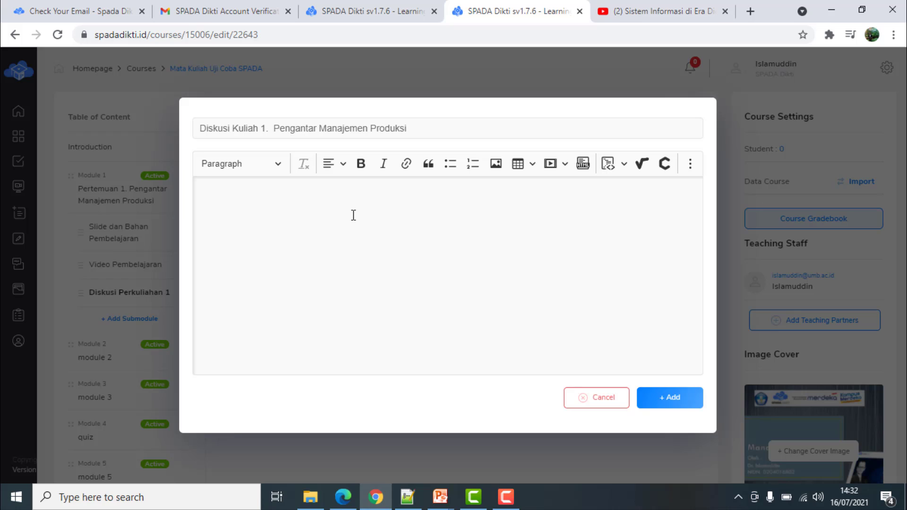
{"action": "type", "text": "Silakan"}
{"action": "key", "text": "BackSpace"}
{"action": "key", "text": "BackSpace"}
{"action": "key", "text": "BackSpace"}
{"action": "type", "text": "hkan"}
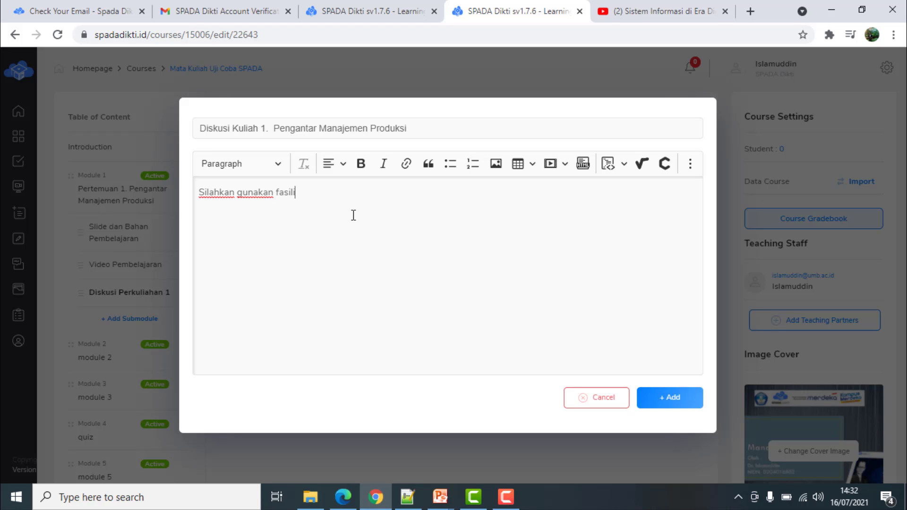
{"action": "type", "text": "gunakan fasilitas ini untuk tanya jawab atau"}
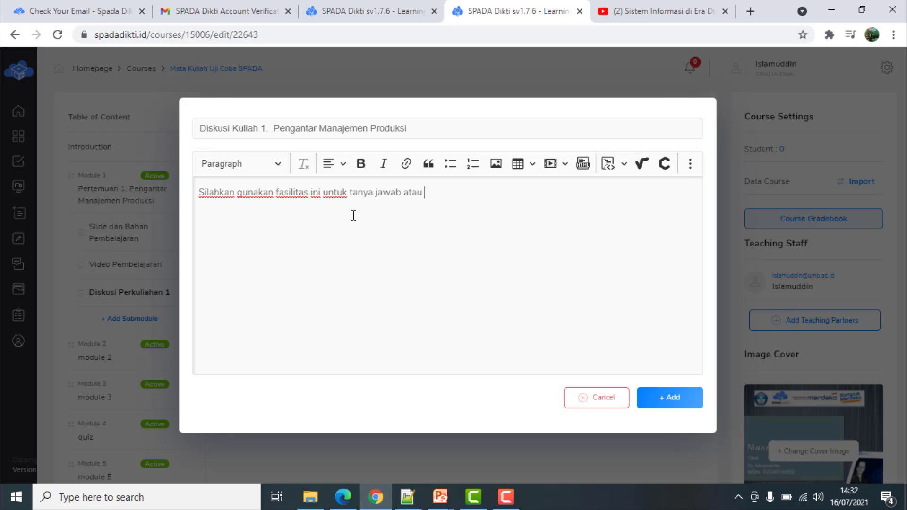
{"action": "type", "text": " diskusi m"}
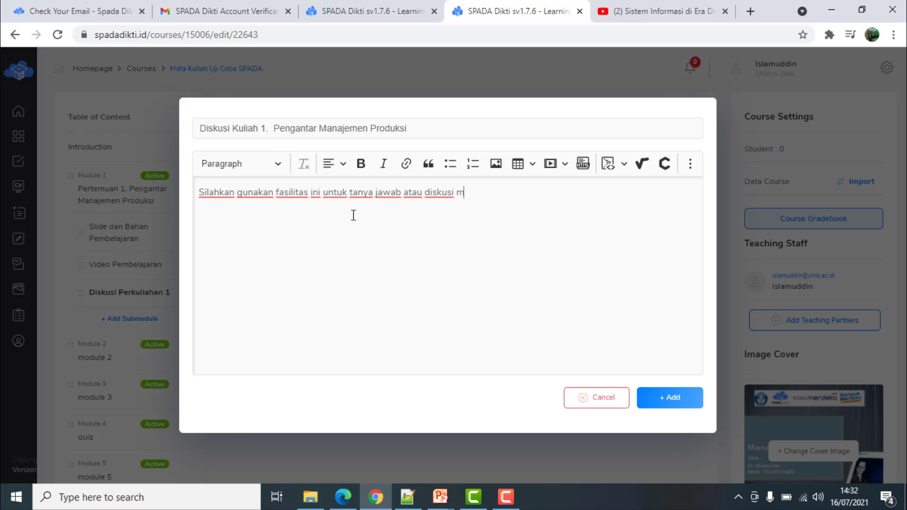
{"action": "type", "text": "engenai perkuliahan pertama"}
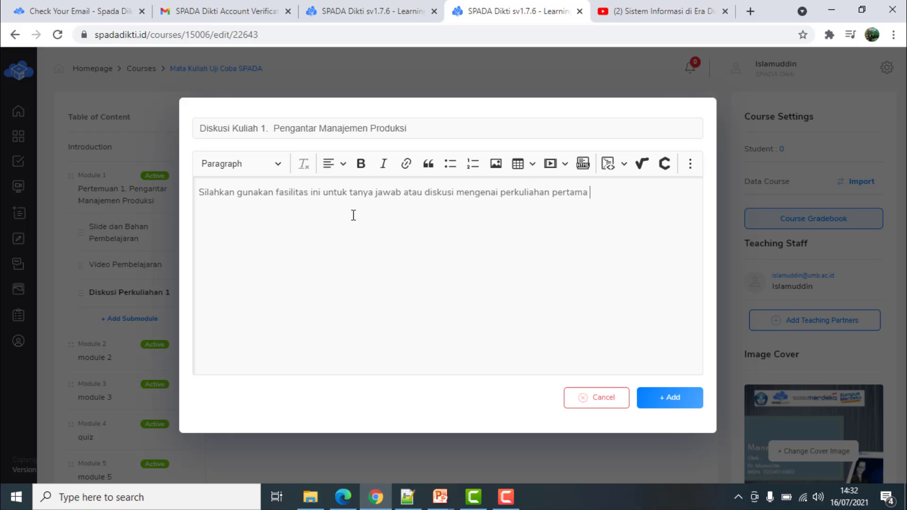
{"action": "type", "text": "kita"}
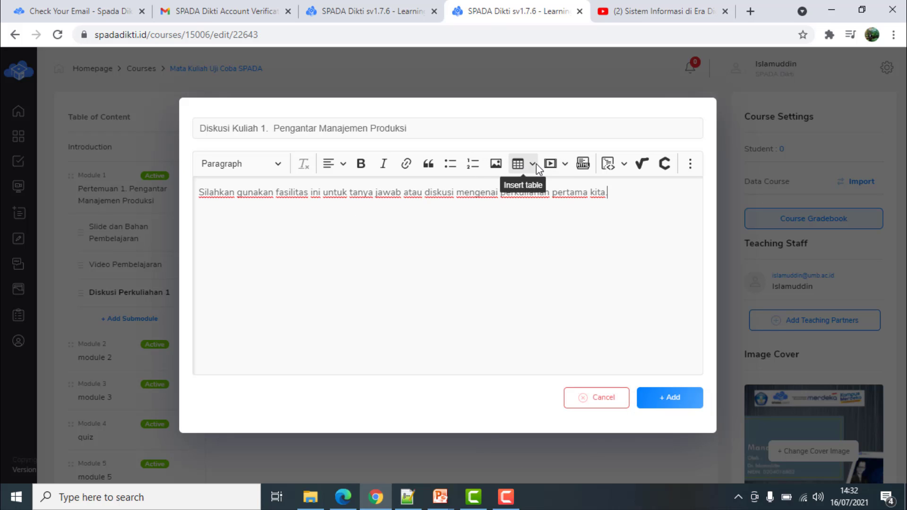
{"action": "left_click", "coordinate": [670, 401]}
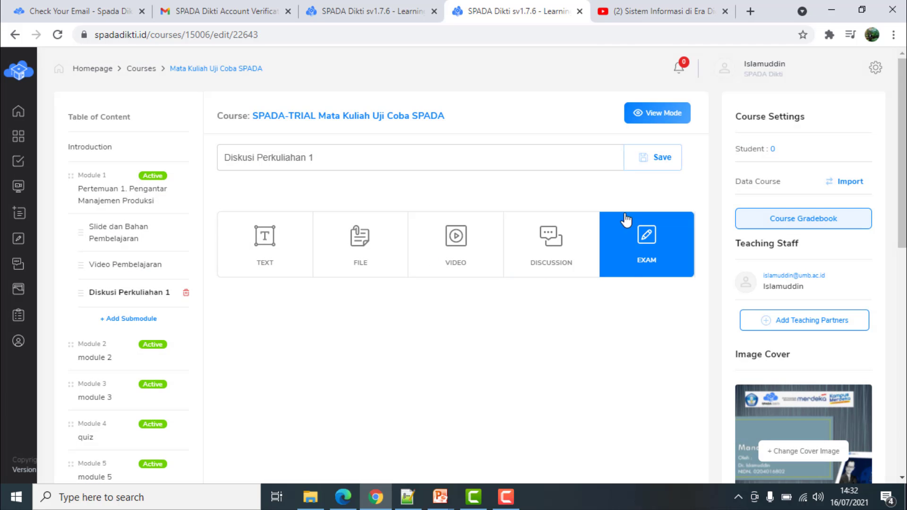
Preview the discussion under Untitled Submodule in View Mode, then return to Edit Mode
{"action": "left_click", "coordinate": [676, 113]}
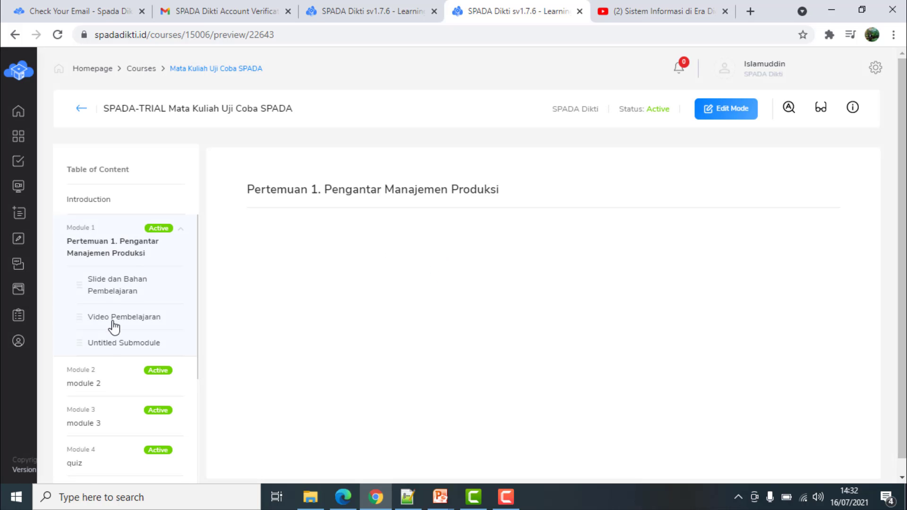
{"action": "left_click", "coordinate": [112, 344]}
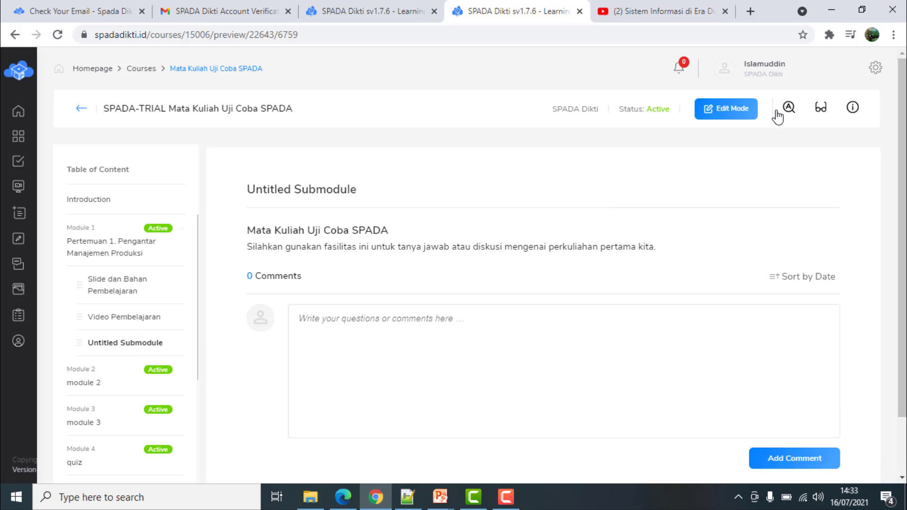
{"action": "left_click", "coordinate": [738, 113]}
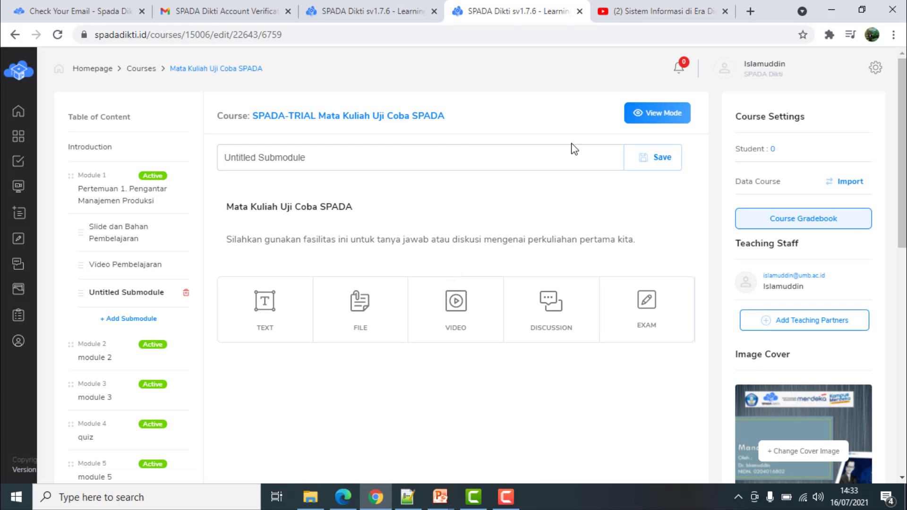
Replace the 'Untitled Submodule' title with 'Diskusi Pertemuan 1' and save
{"action": "left_click", "coordinate": [420, 150]}
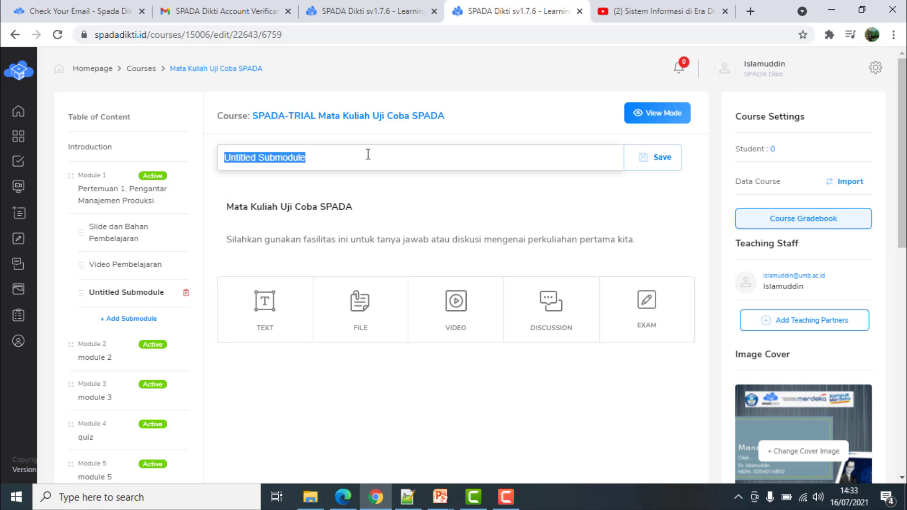
{"action": "mouse_move", "coordinate": [302, 158]}
{"action": "left_mouse_down"}
{"action": "mouse_move", "coordinate": [213, 166]}
{"action": "mouse_move", "coordinate": [312, 163]}
{"action": "left_mouse_up"}
{"action": "key", "text": "Right"}
{"action": "type", "text": "F"}
{"action": "key", "text": "BackSpace"}
{"action": "key", "text": "BackSpace"}
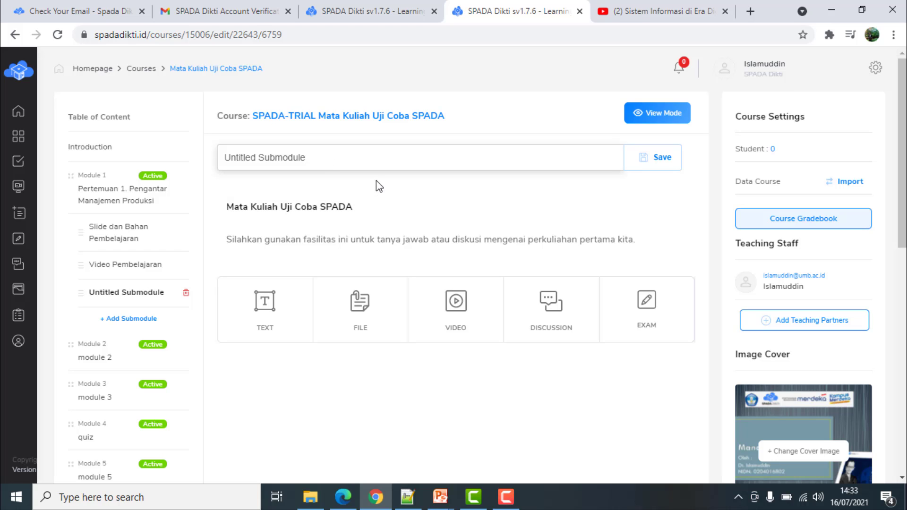
{"action": "key", "text": "BackSpace"}
{"action": "key", "text": "BackSpace"}
{"action": "key", "text": "BackSpace"}
{"action": "key", "text": "BackSpace"}
{"action": "key", "text": "BackSpace"}
{"action": "key", "text": "BackSpace"}
{"action": "key", "text": "BackSpace"}
{"action": "key", "text": "BackSpace"}
{"action": "key", "text": "BackSpace"}
{"action": "key", "text": "BackSpace"}
{"action": "key", "text": "BackSpace"}
{"action": "key", "text": "BackSpace"}
{"action": "key", "text": "BackSpace"}
{"action": "key", "text": "BackSpace"}
{"action": "key", "text": "BackSpace"}
{"action": "key", "text": "BackSpace"}
{"action": "key", "text": "BackSpace"}
{"action": "type", "text": "Di"}
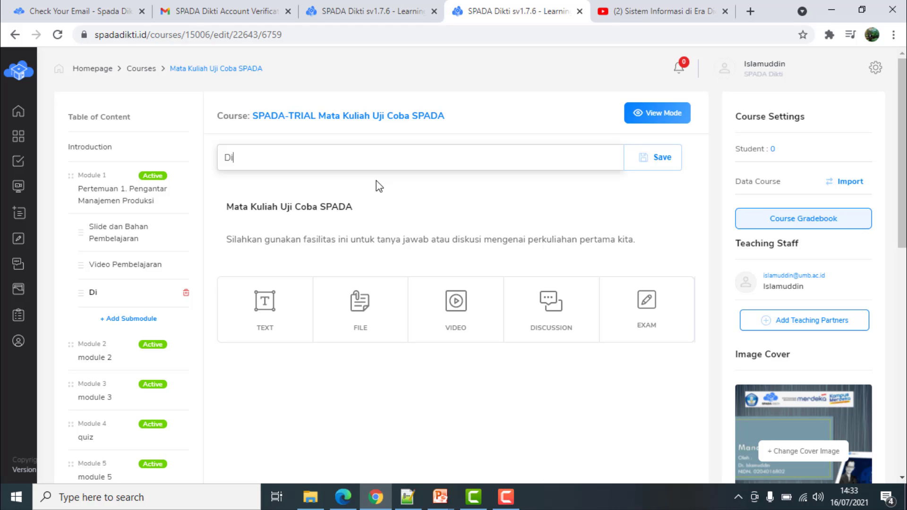
{"action": "type", "text": "skusi Pertem"}
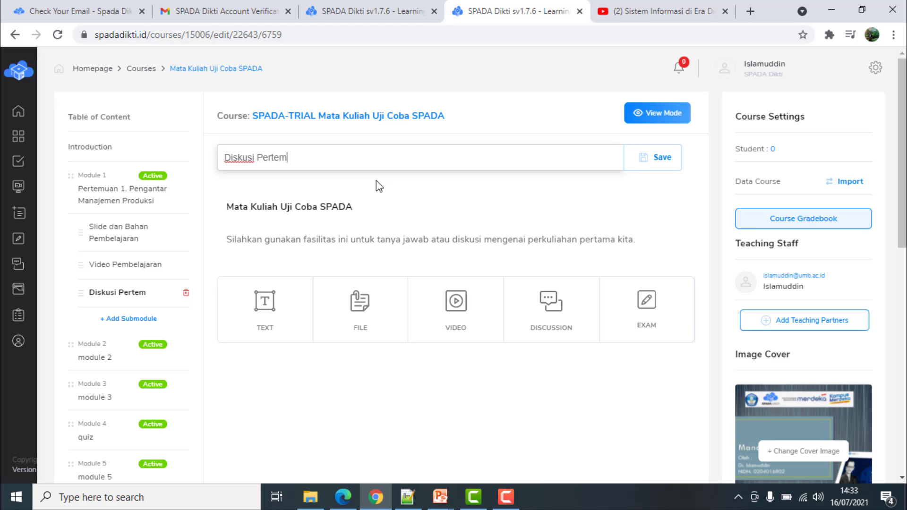
{"action": "type", "text": "uan 1"}
{"action": "left_click", "coordinate": [666, 162]}
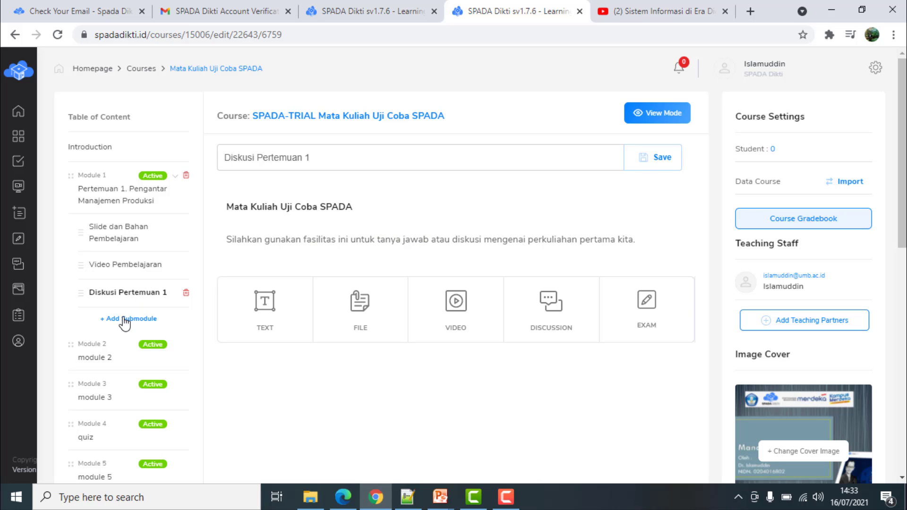
Add a submodule below Diskusi Pertemuan 1, retitle it 'Quis Kuliah 1' and save
{"action": "left_click", "coordinate": [125, 323]}
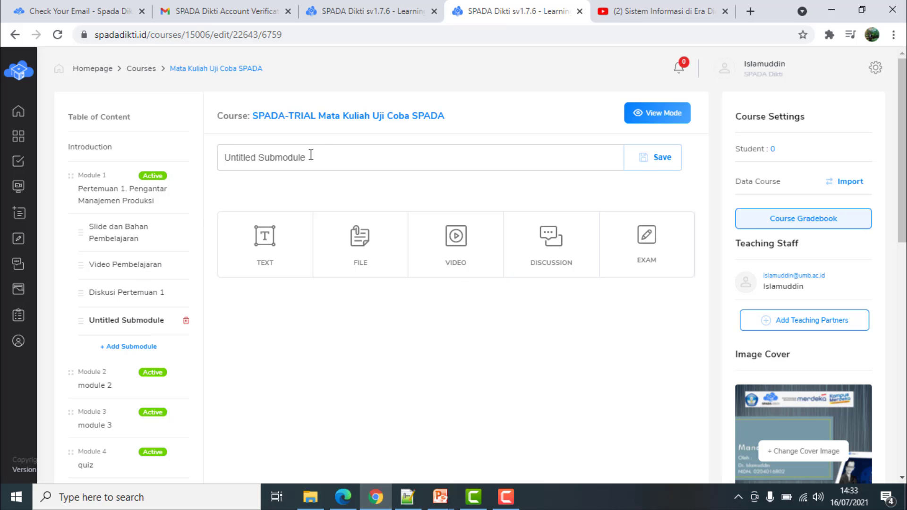
{"action": "left_click_drag", "start_coordinate": [311, 157], "coordinate": [140, 162]}
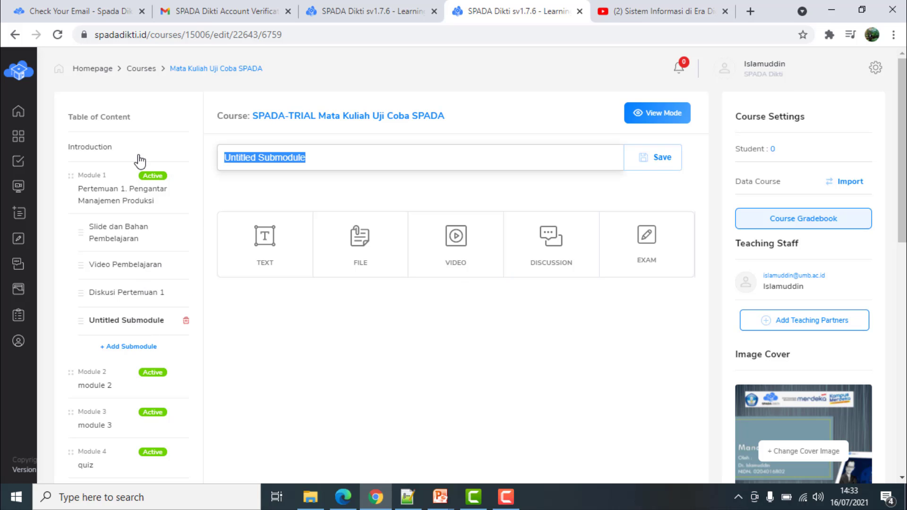
{"action": "type", "text": "Quis"}
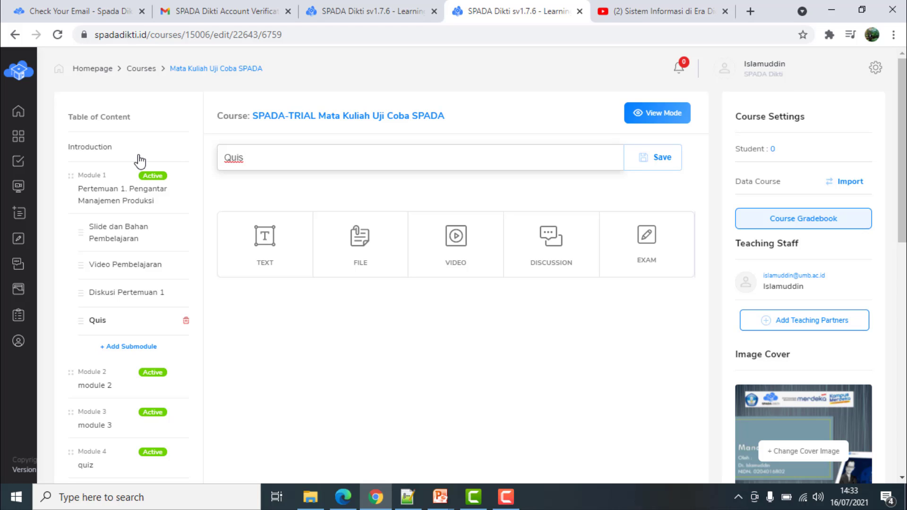
{"action": "type", "text": " Pra Kuliah"}
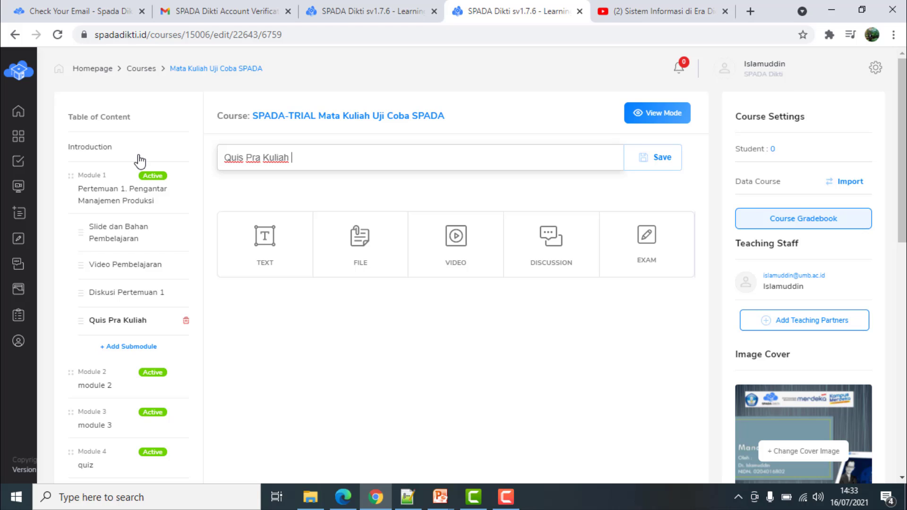
{"action": "key", "text": "BackSpace"}
{"action": "key", "text": "BackSpace"}
{"action": "key", "text": "BackSpace"}
{"action": "key", "text": "BackSpace"}
{"action": "key", "text": "BackSpace"}
{"action": "key", "text": "BackSpace"}
{"action": "key", "text": "BackSpace"}
{"action": "key", "text": "BackSpace"}
{"action": "key", "text": "BackSpace"}
{"action": "key", "text": "BackSpace"}
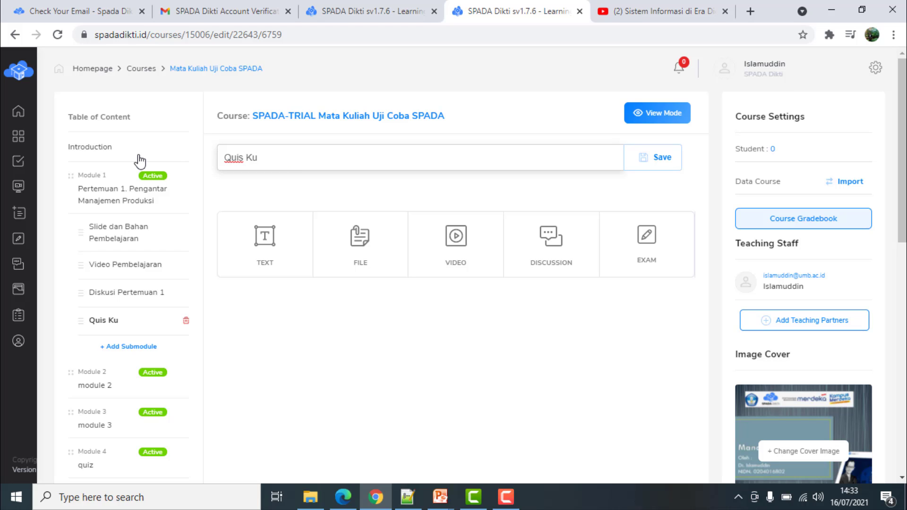
{"action": "type", "text": "Kuliah 1"}
{"action": "left_click", "coordinate": [663, 161]}
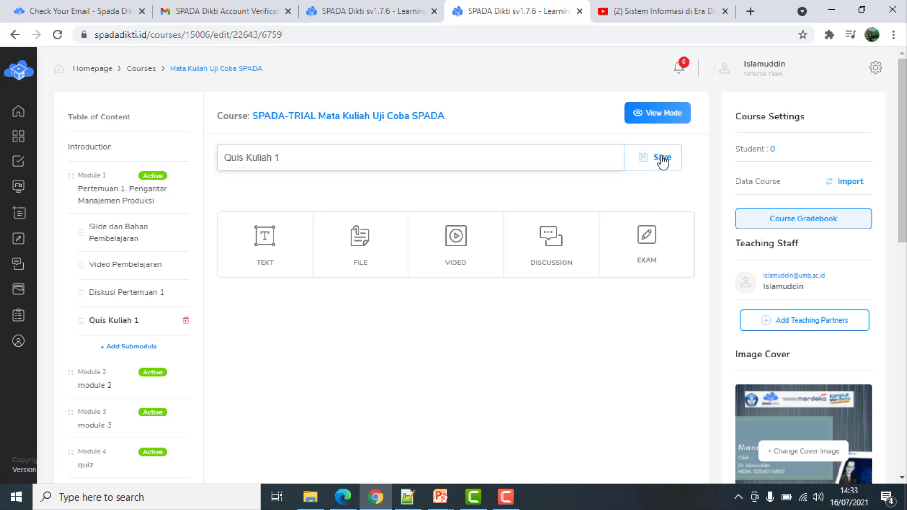
Start a new exam titled 'Quiz Pertemuan 1' with exam type Quiz
{"action": "left_click", "coordinate": [660, 253]}
{"action": "left_click", "coordinate": [461, 100]}
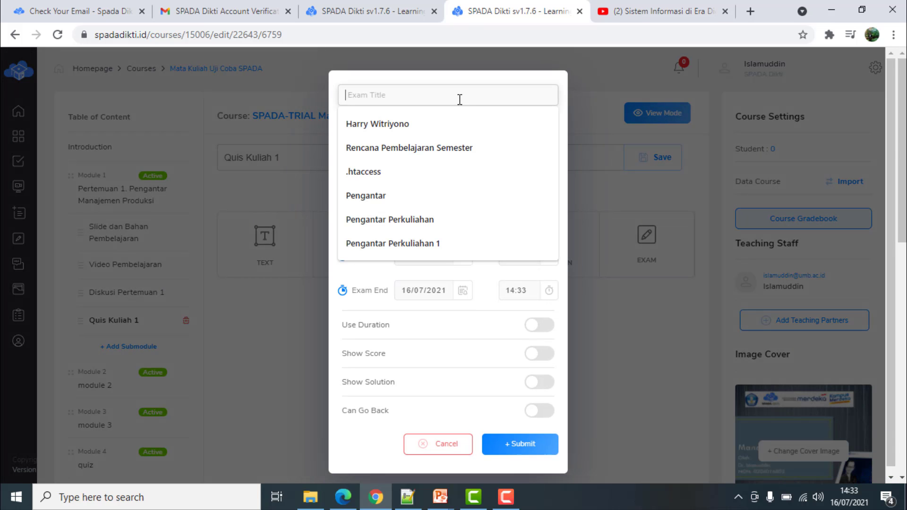
{"action": "type", "text": "Quiz Pertemuan 1"}
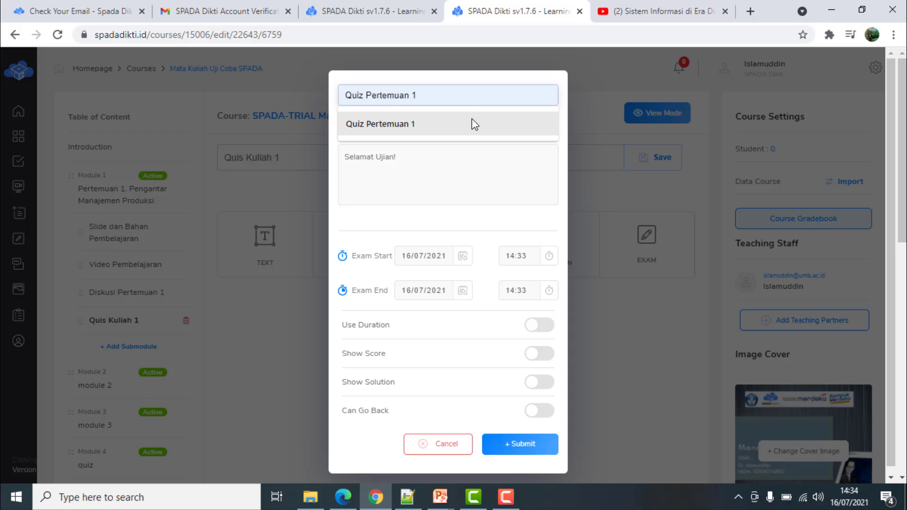
{"action": "left_click", "coordinate": [472, 123]}
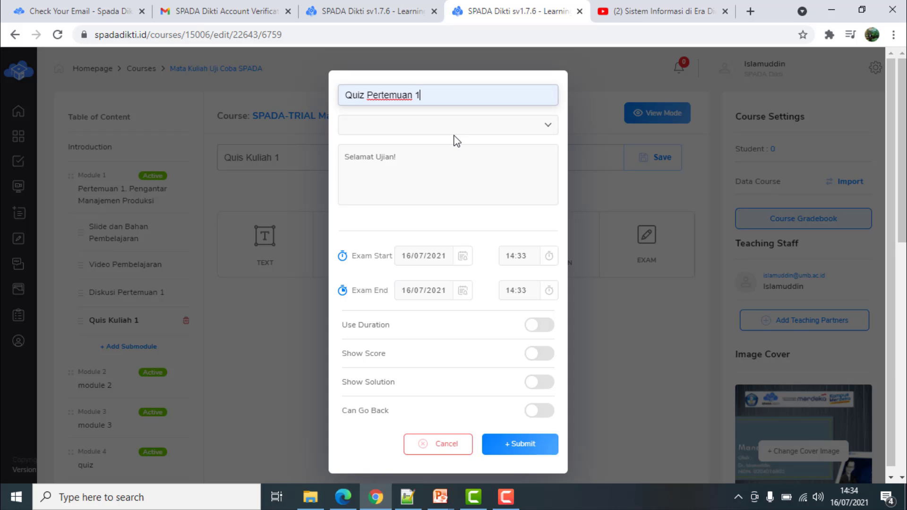
{"action": "left_click", "coordinate": [543, 127]}
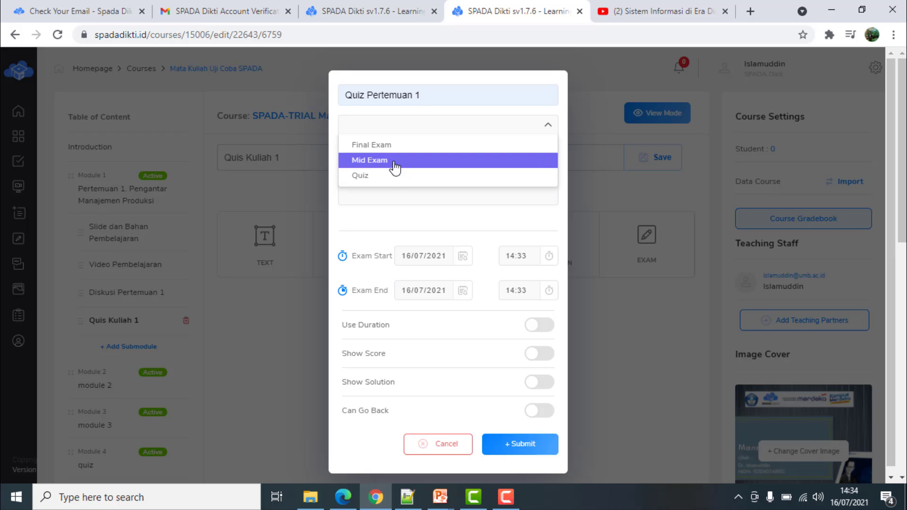
{"action": "left_click", "coordinate": [377, 178]}
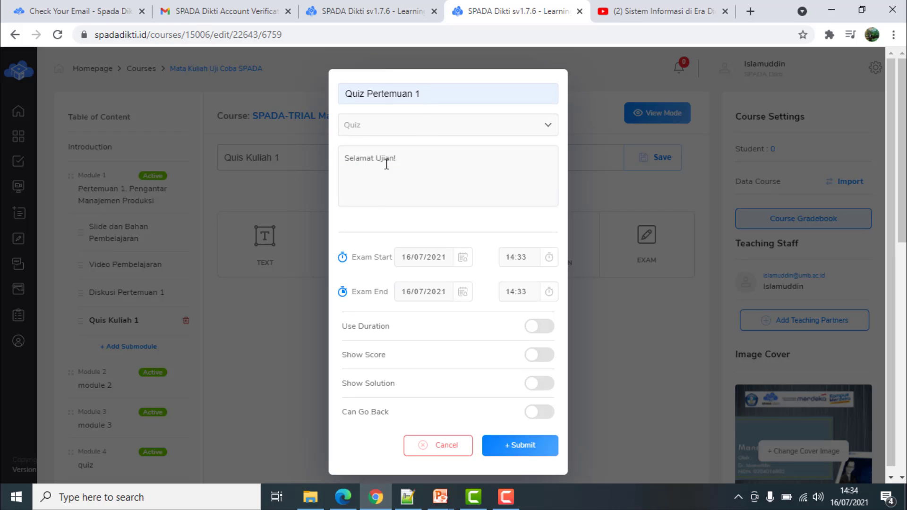
{"action": "left_click", "coordinate": [445, 164]}
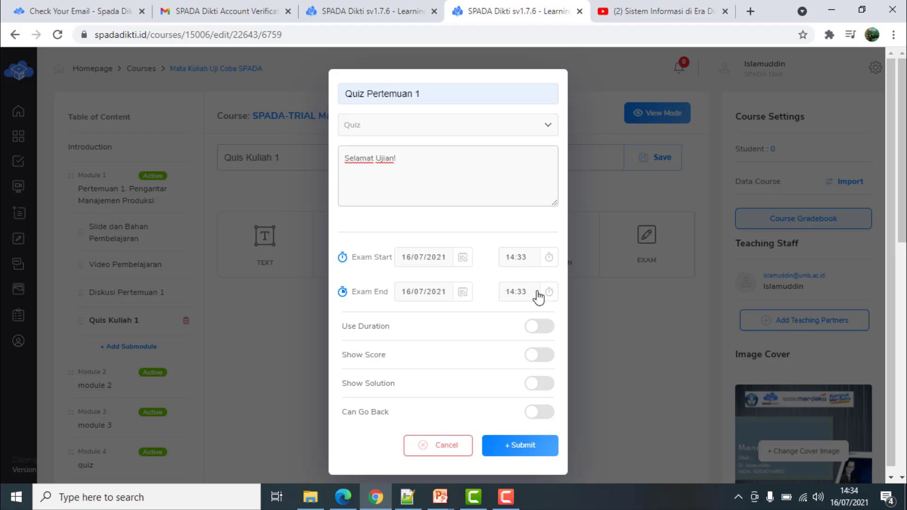
Enable Show Score and Can Go Back, leave time limit and solution off, and submit
{"action": "left_click", "coordinate": [540, 327]}
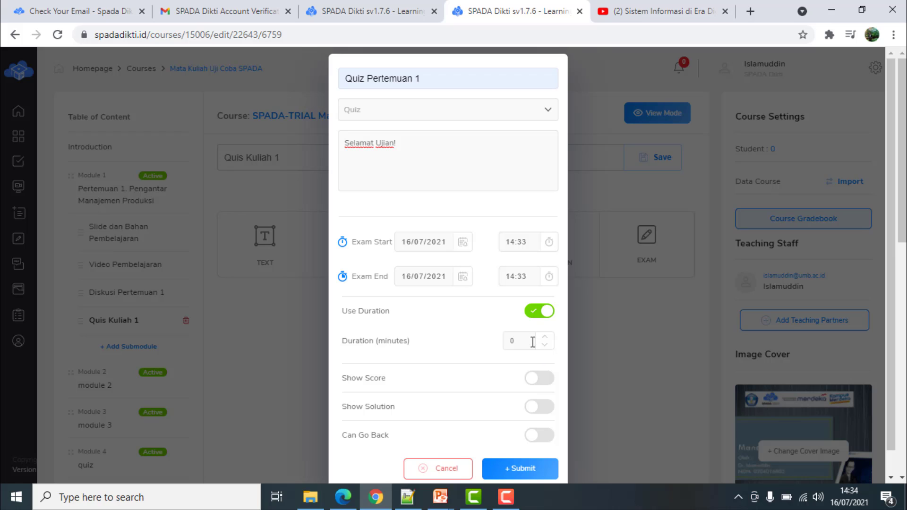
{"action": "left_click", "coordinate": [536, 316]}
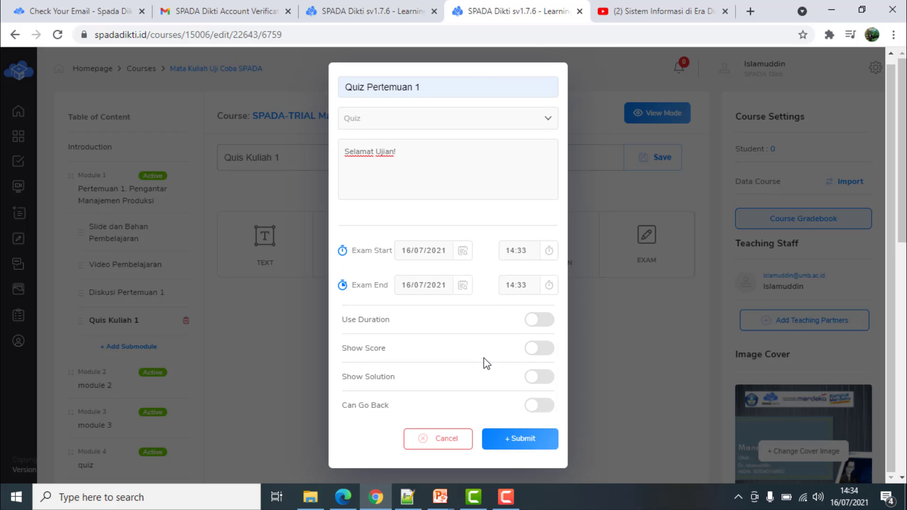
{"action": "left_click", "coordinate": [545, 354]}
{"action": "left_click", "coordinate": [544, 382]}
{"action": "left_click", "coordinate": [537, 384]}
{"action": "left_click", "coordinate": [538, 412]}
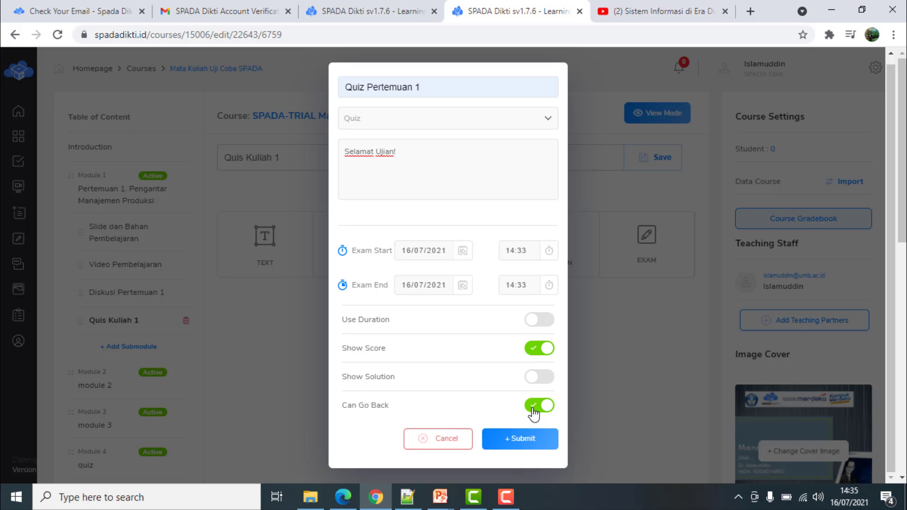
{"action": "left_click", "coordinate": [534, 412]}
{"action": "left_click", "coordinate": [546, 413]}
{"action": "left_click", "coordinate": [528, 407]}
{"action": "left_click", "coordinate": [545, 409]}
{"action": "left_click", "coordinate": [522, 439]}
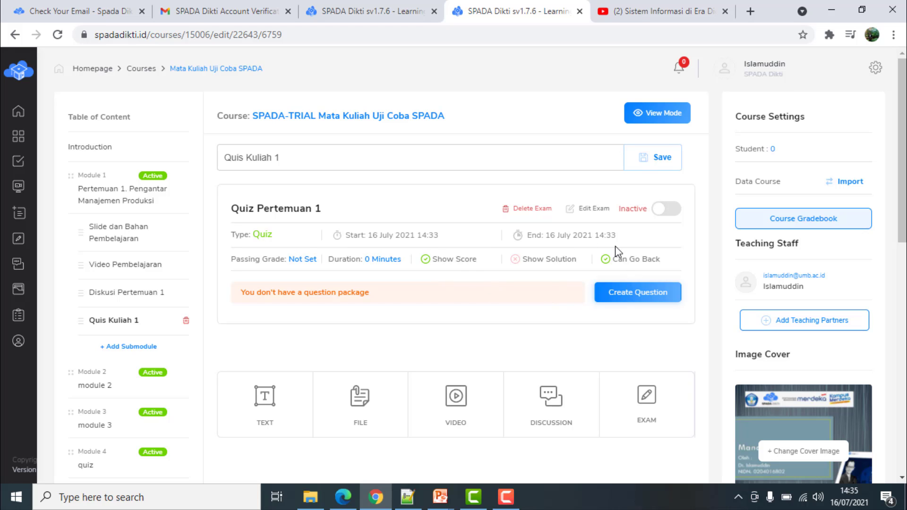
Leave Quiz Pertemuan 1's Active switch off and go to Create Question
{"action": "left_click", "coordinate": [673, 212]}
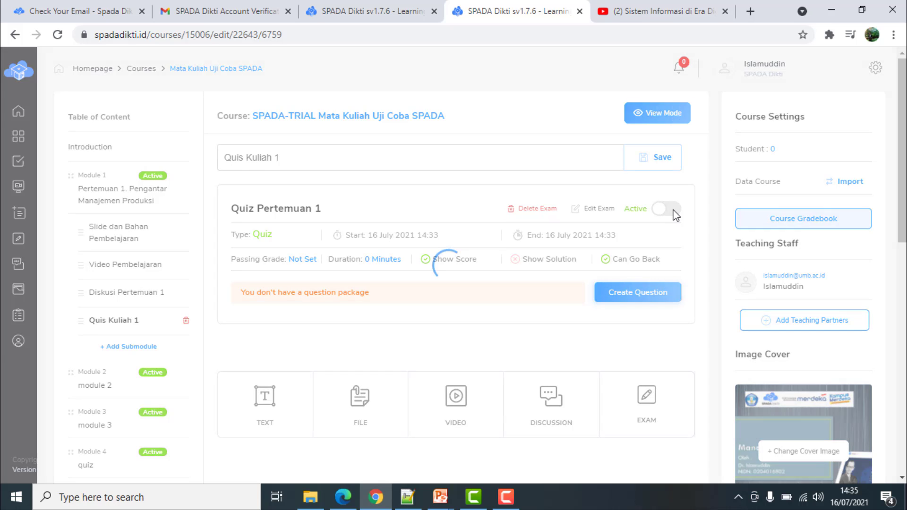
{"action": "left_click", "coordinate": [662, 217]}
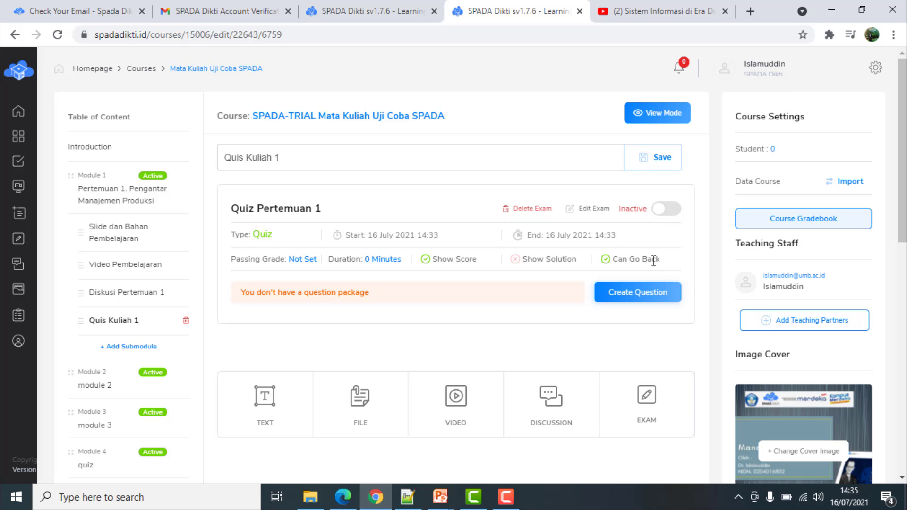
{"action": "left_click", "coordinate": [671, 208]}
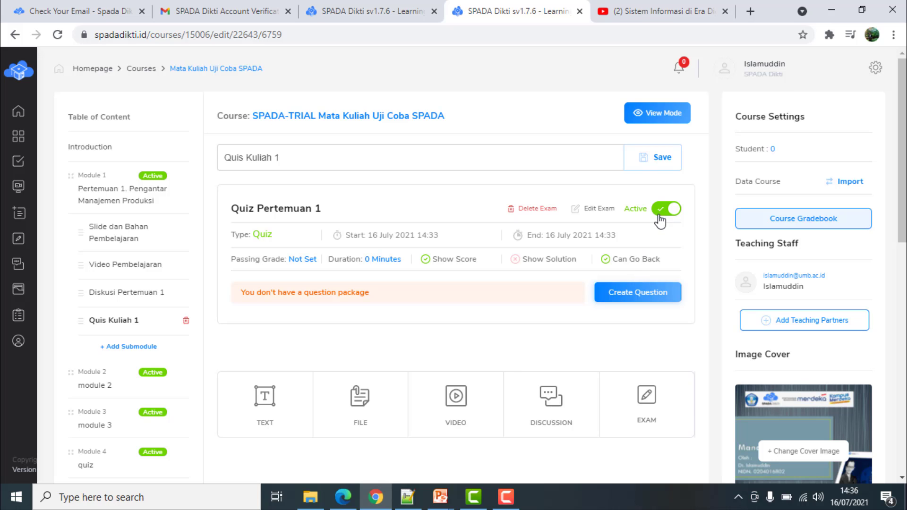
{"action": "left_click", "coordinate": [661, 215]}
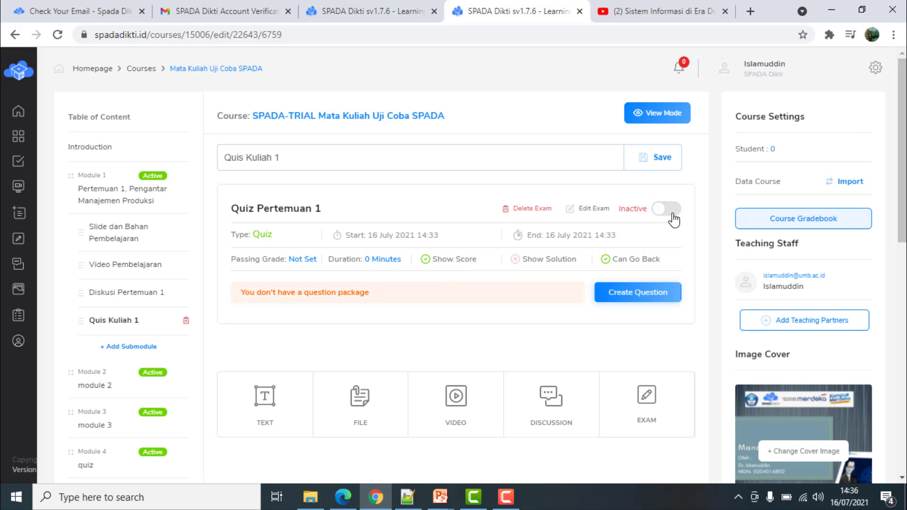
{"action": "left_click", "coordinate": [639, 300]}
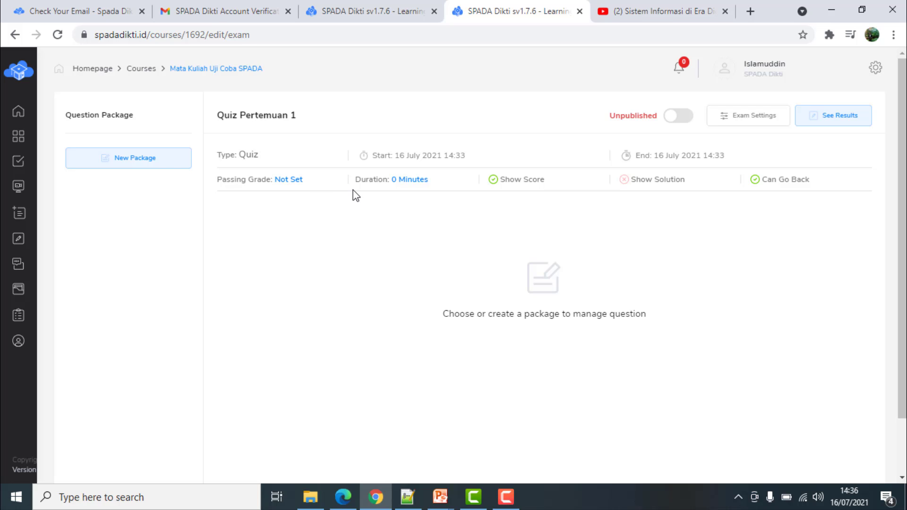
Create Package 1 and start a new question in it with type Multiple Choices
{"action": "left_click", "coordinate": [140, 163]}
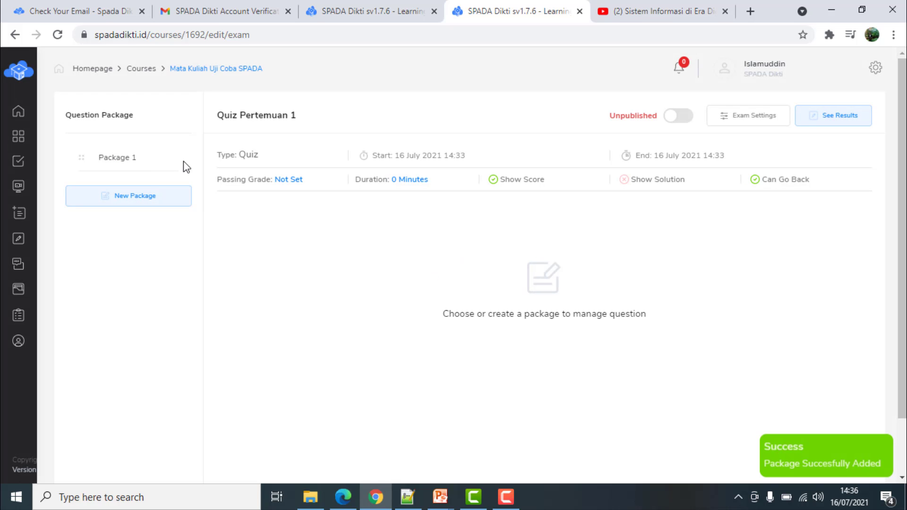
{"action": "left_click", "coordinate": [113, 161]}
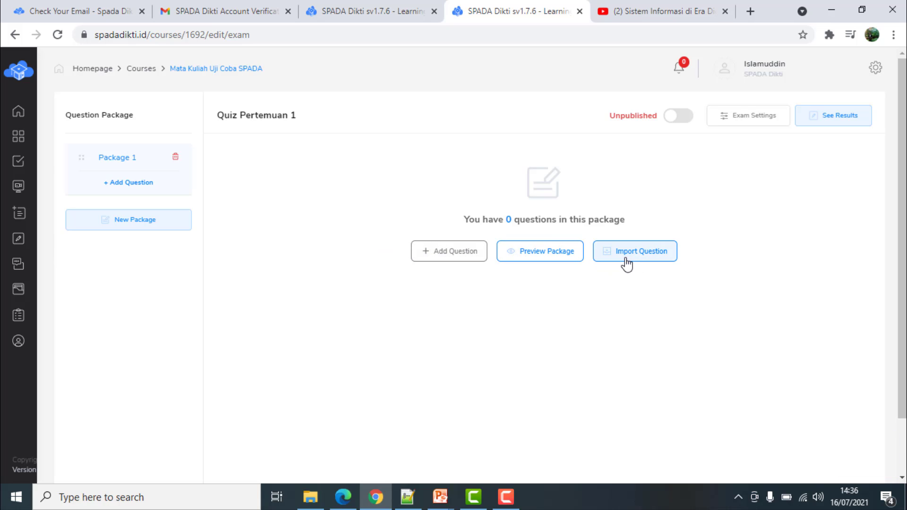
{"action": "left_click", "coordinate": [463, 258]}
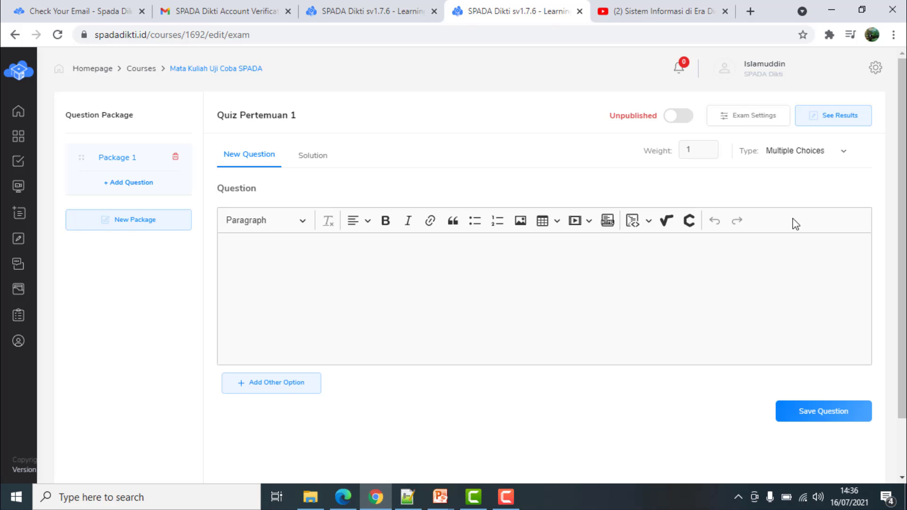
{"action": "left_click", "coordinate": [843, 158]}
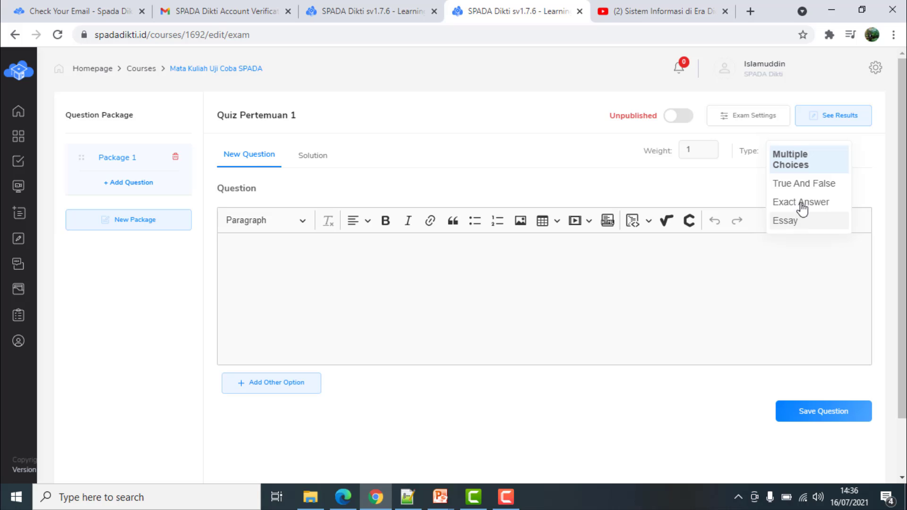
{"action": "left_click", "coordinate": [810, 164]}
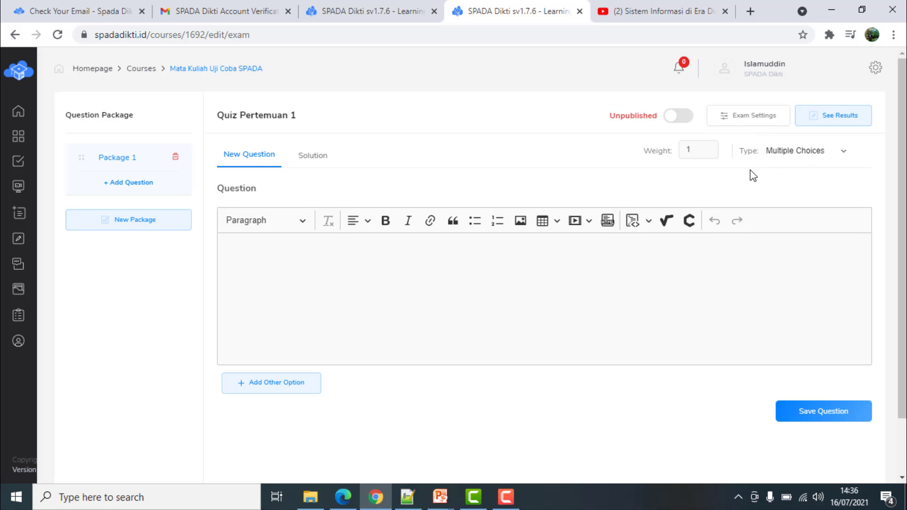
Write the question asking which statement about manajemen produksi is correct
{"action": "left_click", "coordinate": [307, 265]}
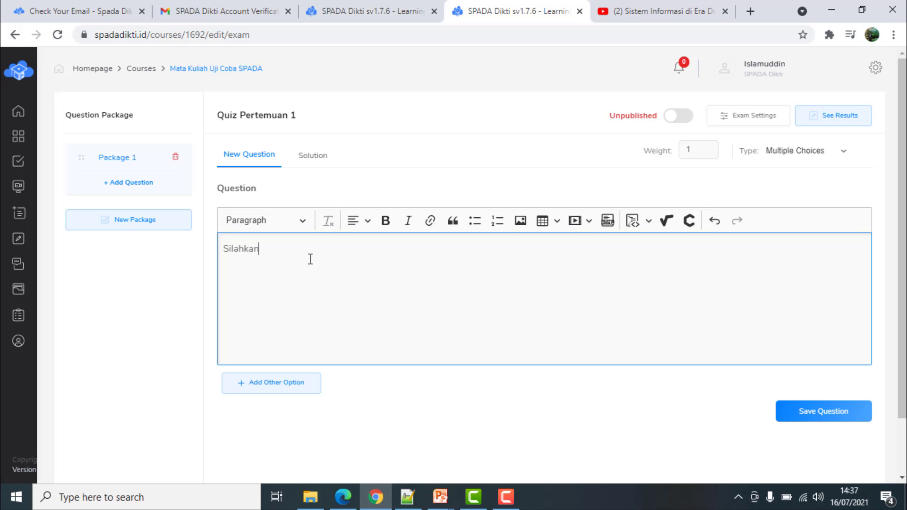
{"action": "type", "text": "Silahkan anda pilih"}
{"action": "type", "text": "mana "}
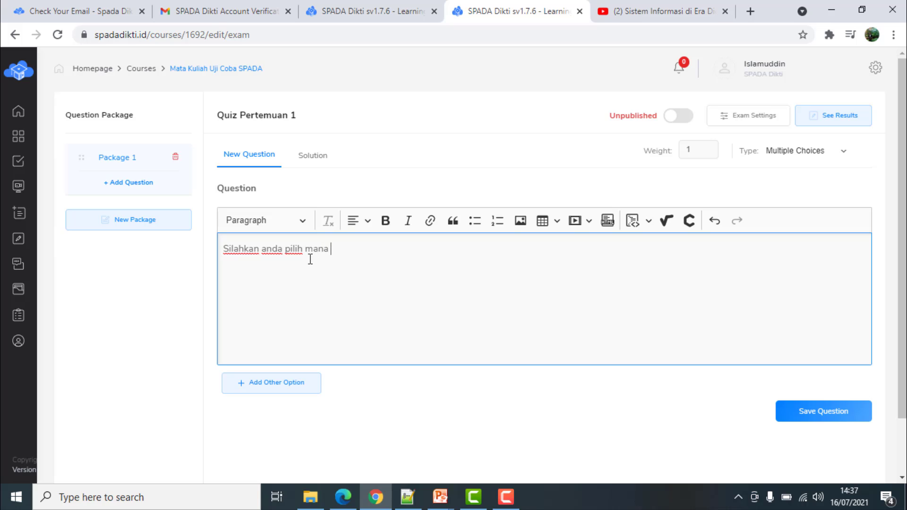
{"action": "type", "text": "yang benar men"}
{"action": "type", "text": "a"}
{"action": "key", "text": "BackSpace"}
{"action": "type", "text": "e"}
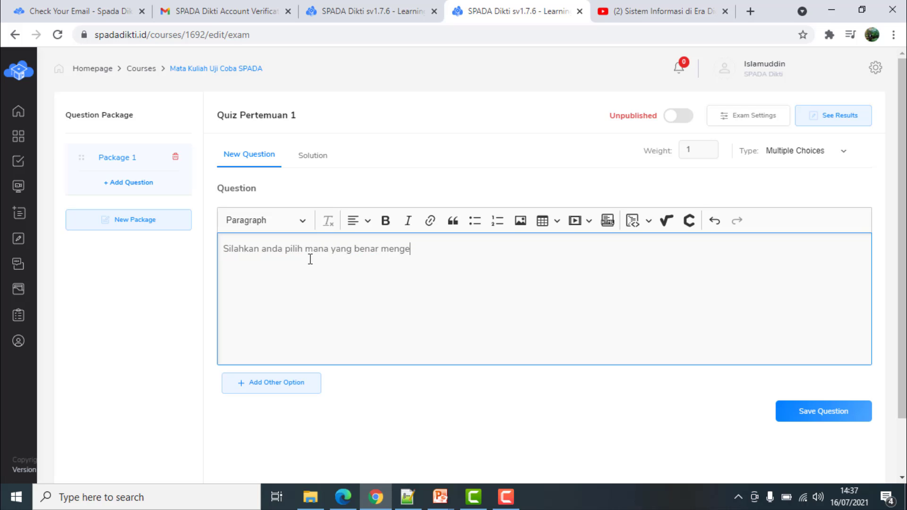
{"action": "type", "text": "nai manajemen produksi"}
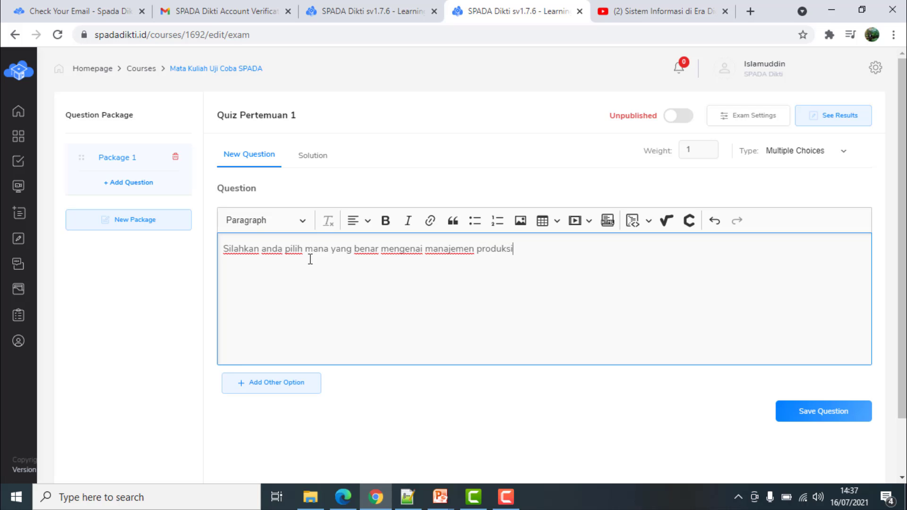
Add Answer Option 1 about manajemen produksi in managing production processes, worth 10 points
{"action": "left_click", "coordinate": [272, 383]}
{"action": "scroll", "coordinate": [330, 364], "scroll_direction": "down", "scroll_amount": 3}
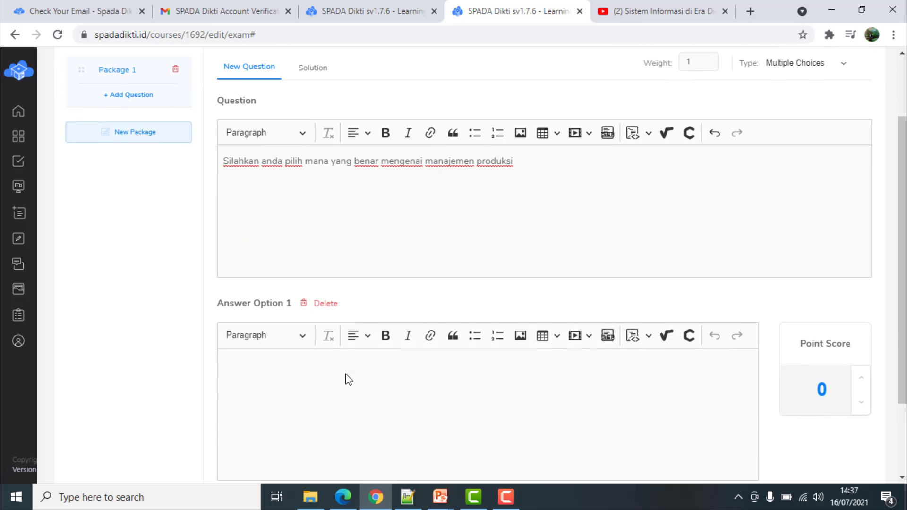
{"action": "left_click", "coordinate": [345, 354]}
{"action": "type", "text": "Man"}
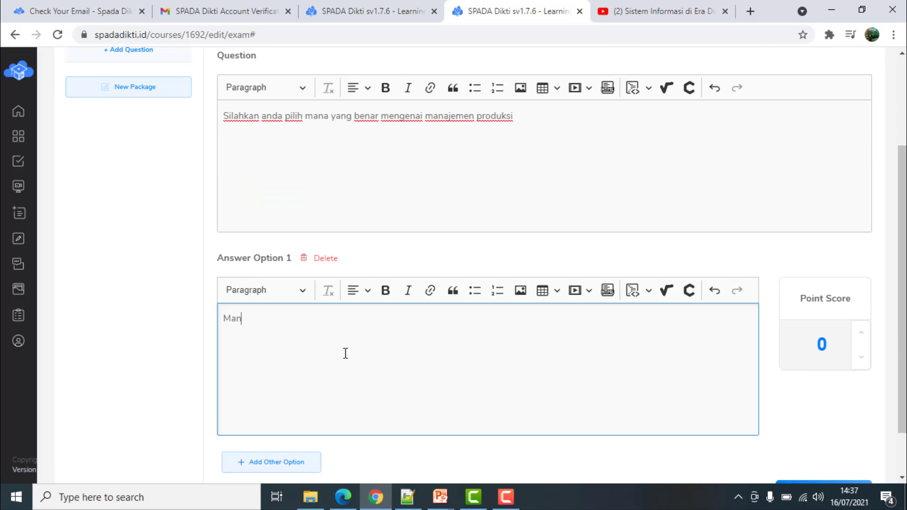
{"action": "type", "text": "ajmen produk"}
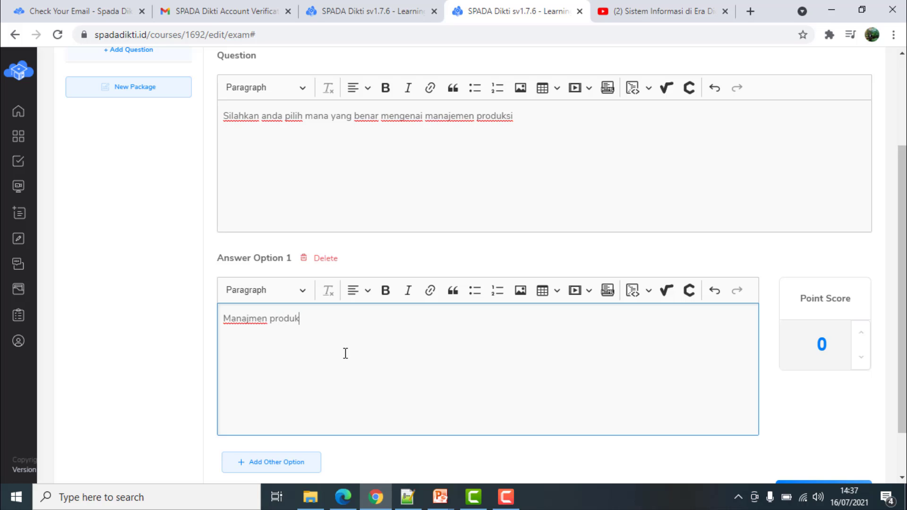
{"action": "type", "text": "si penting "}
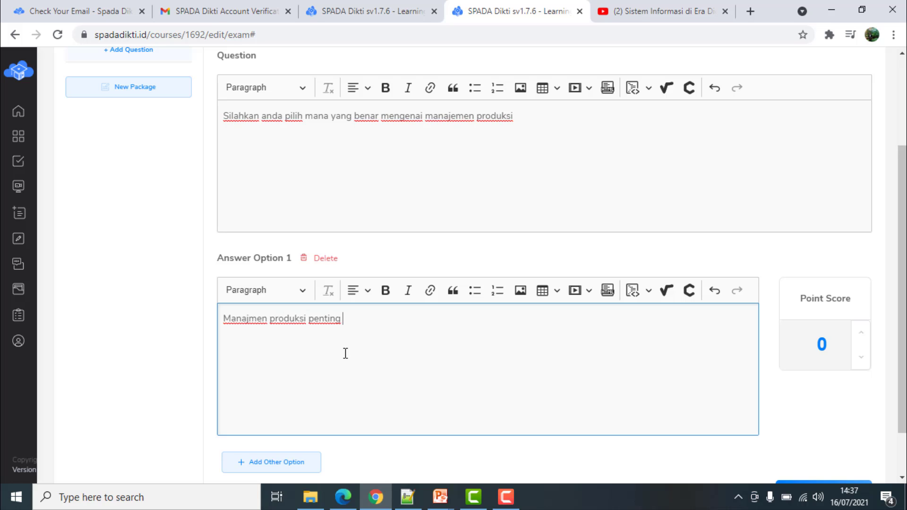
{"action": "type", "text": "dalam pengelolaan s"}
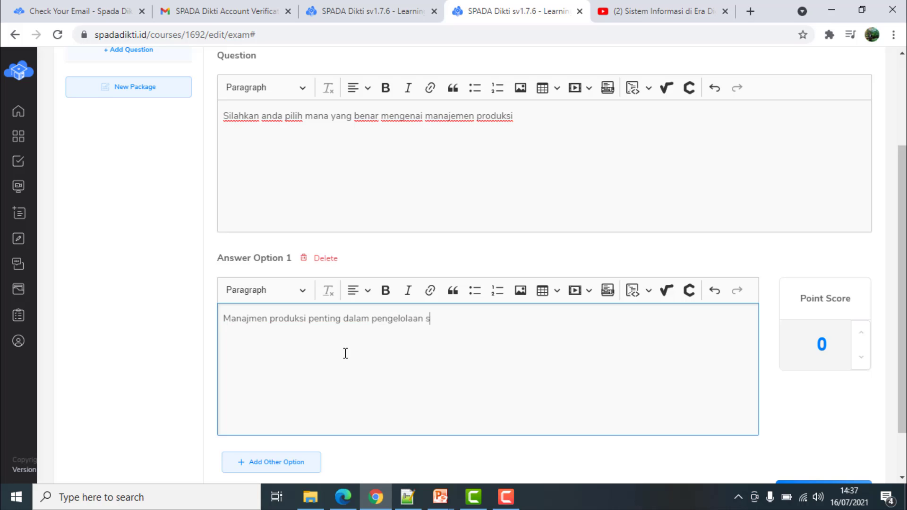
{"action": "type", "text": "uatu proses "}
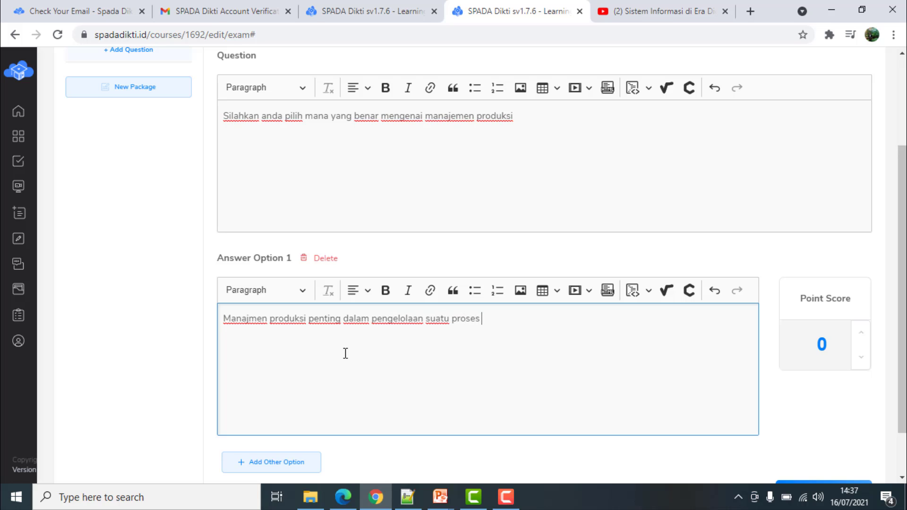
{"action": "type", "text": "produksi peru"}
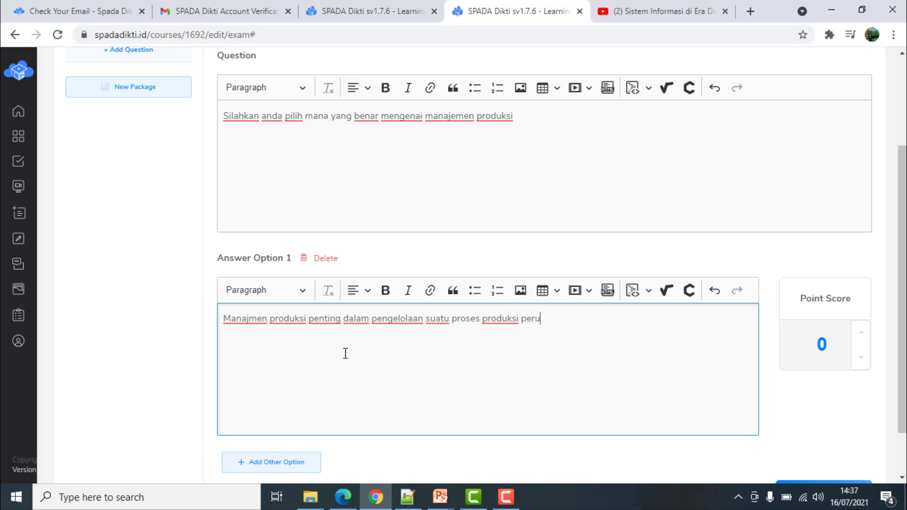
{"action": "type", "text": "sahaan"}
{"action": "left_click", "coordinate": [819, 341]}
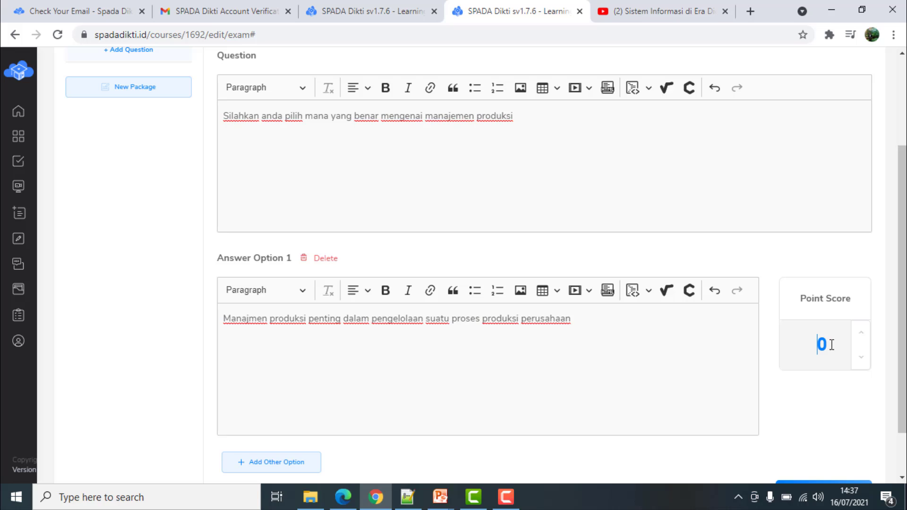
{"action": "type", "text": "1"}
{"action": "scroll", "coordinate": [562, 357], "scroll_direction": "down", "scroll_amount": 1}
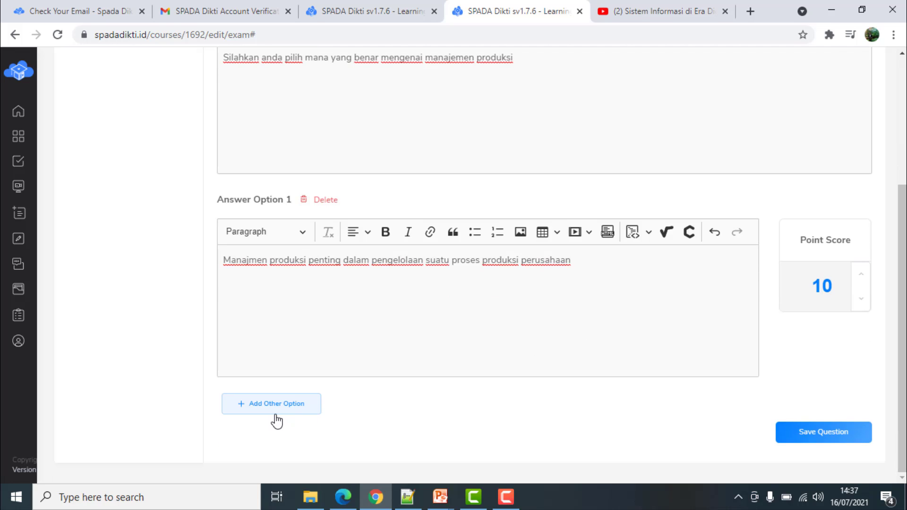
{"action": "scroll", "coordinate": [430, 393], "scroll_direction": "up", "scroll_amount": 3}
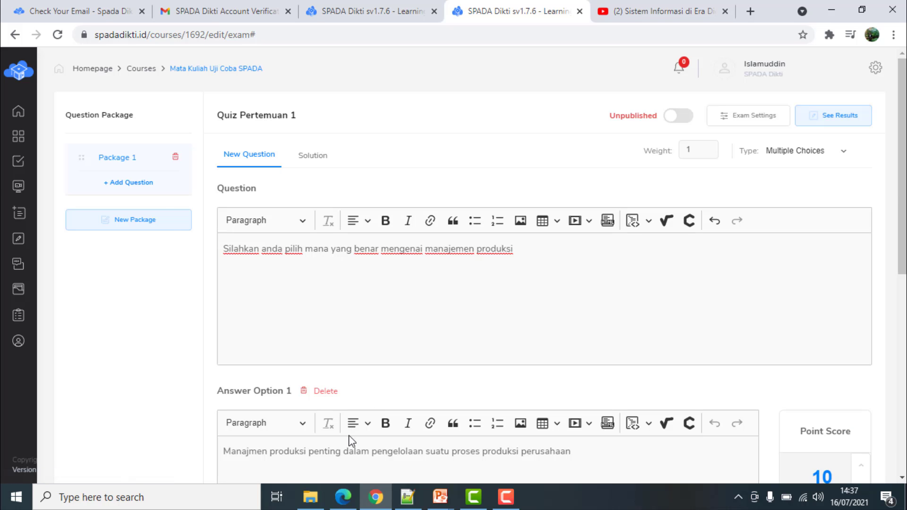
{"action": "scroll", "coordinate": [590, 454], "scroll_direction": "down", "scroll_amount": 6}
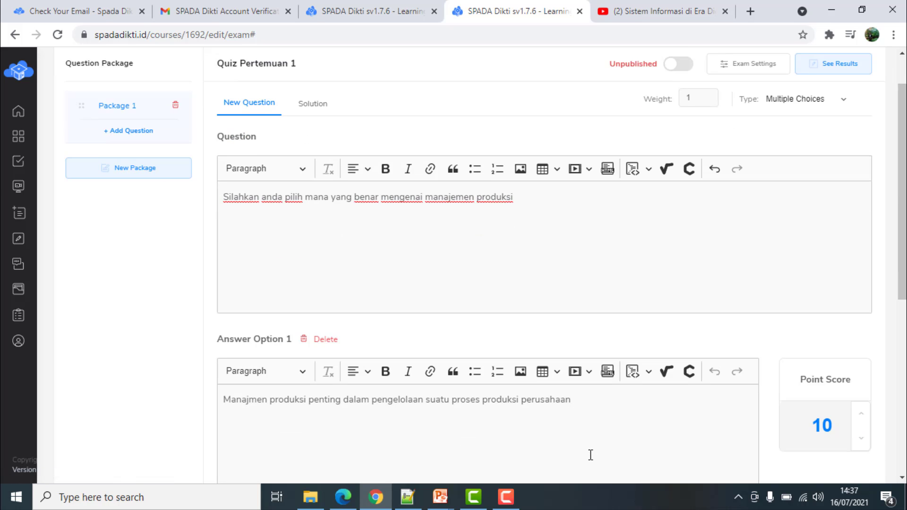
Fill the second answer option with 'Manajemen Produksi tidak penting…'
{"action": "left_click", "coordinate": [341, 341]}
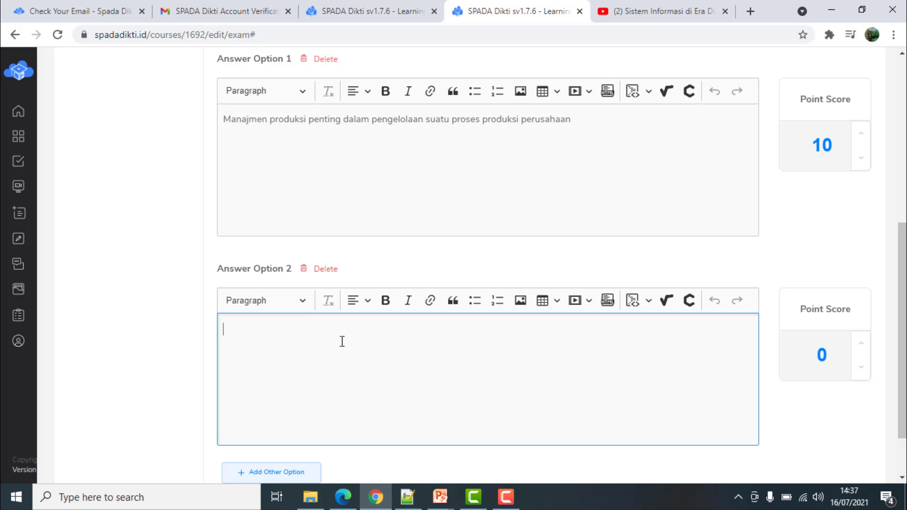
{"action": "type", "text": "Manaj"}
{"action": "key", "text": "BackSpace"}
{"action": "key", "text": "BackSpace"}
{"action": "type", "text": "jemen Produ"}
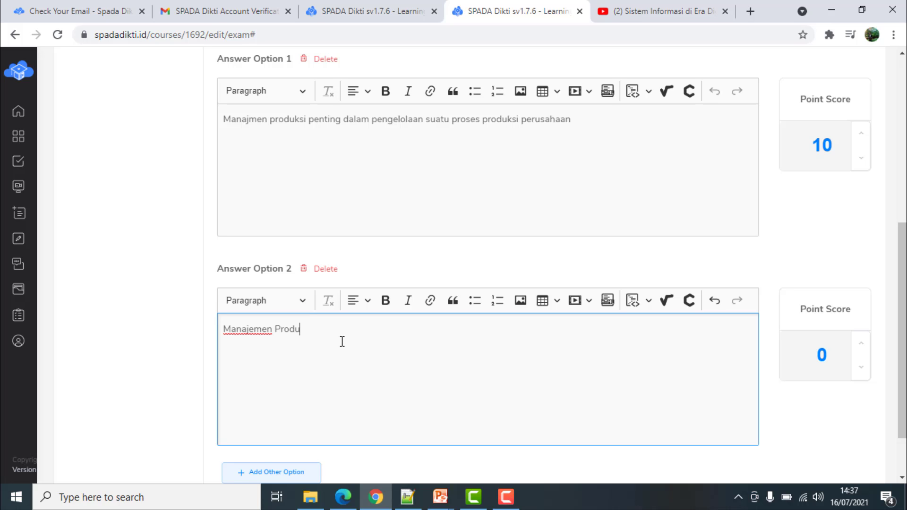
{"action": "type", "text": "ksi tidak penting"}
{"action": "scroll", "coordinate": [861, 435], "scroll_direction": "up", "scroll_amount": 1}
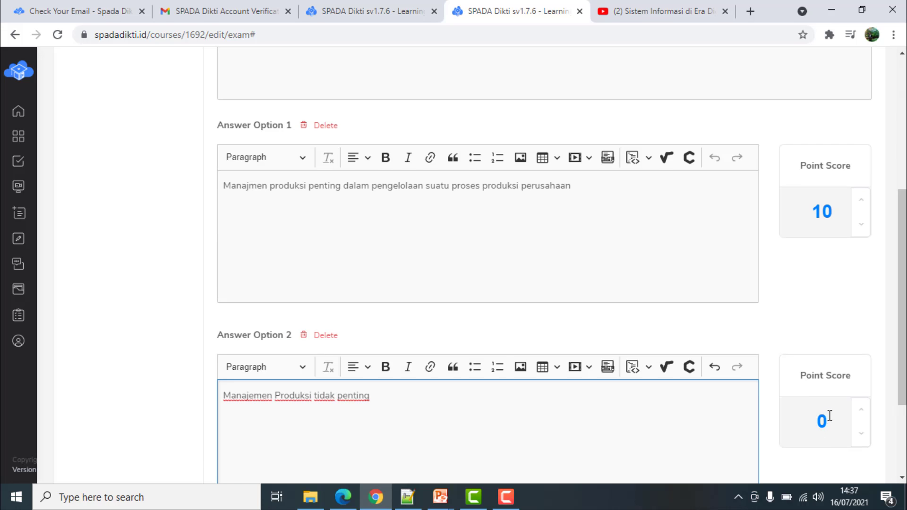
{"action": "scroll", "coordinate": [827, 399], "scroll_direction": "down", "scroll_amount": 1}
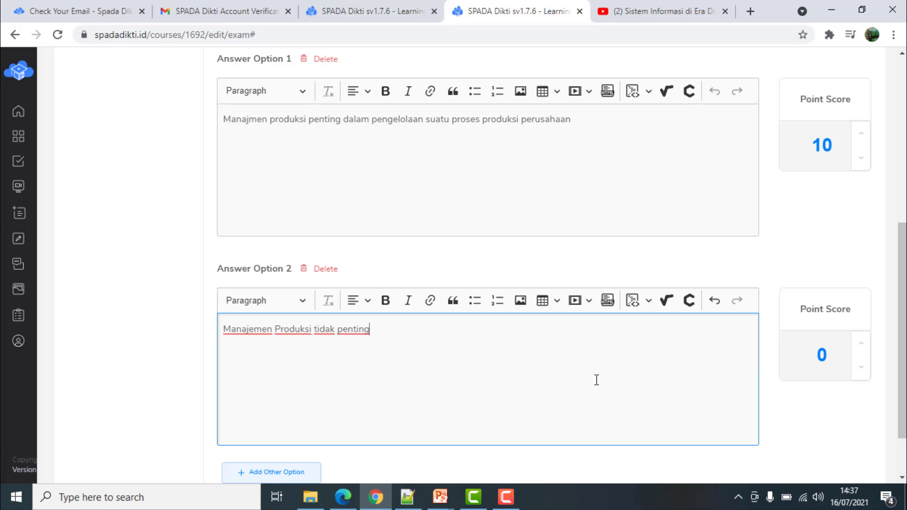
{"action": "scroll", "coordinate": [536, 414], "scroll_direction": "down", "scroll_amount": 2}
Add a third option 'Tidak ada yang benar' and save the question
{"action": "left_click", "coordinate": [266, 407]}
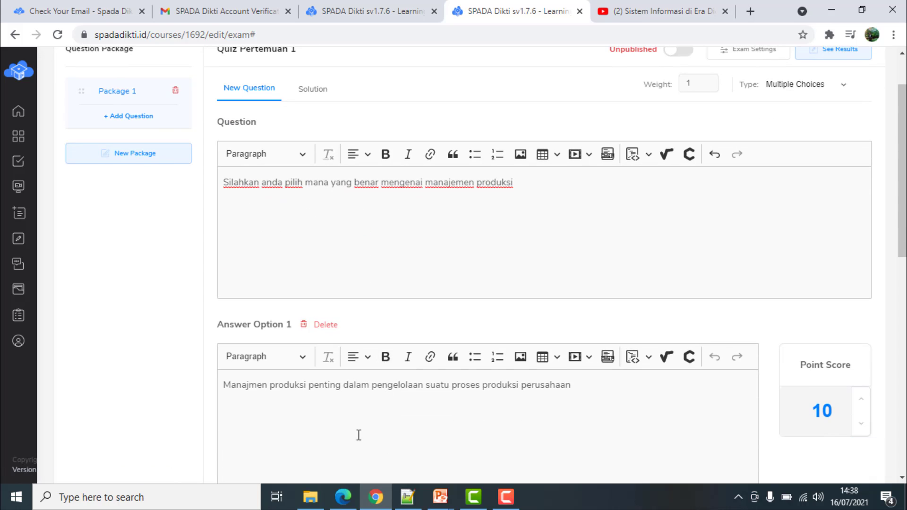
{"action": "scroll", "coordinate": [363, 419], "scroll_direction": "down", "scroll_amount": 4}
{"action": "scroll", "coordinate": [362, 419], "scroll_direction": "down", "scroll_amount": 4}
{"action": "left_click", "coordinate": [369, 371]}
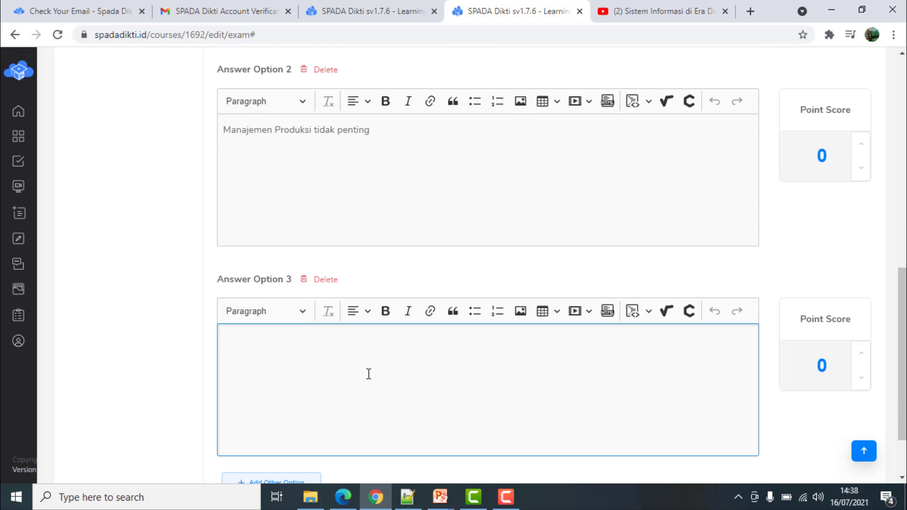
{"action": "type", "text": "Tidak ada yang"}
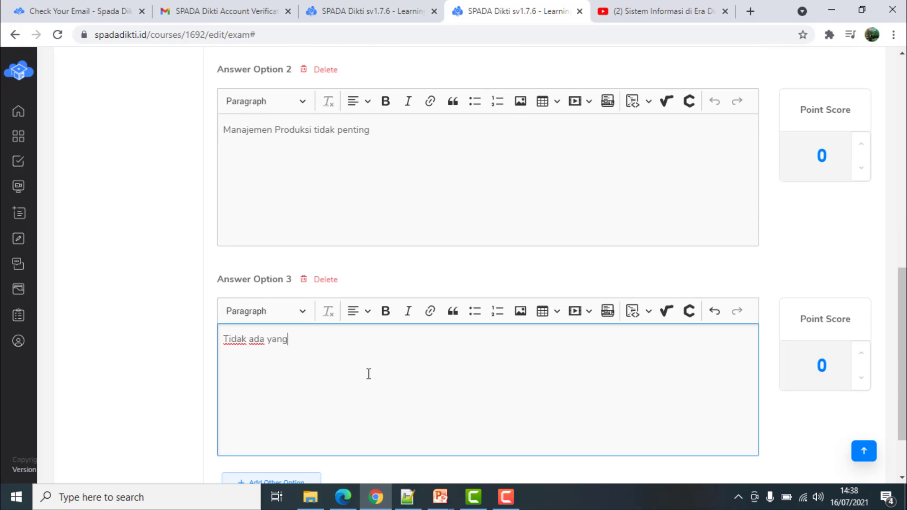
{"action": "type", "text": " benar"}
{"action": "scroll", "coordinate": [614, 402], "scroll_direction": "down", "scroll_amount": 2}
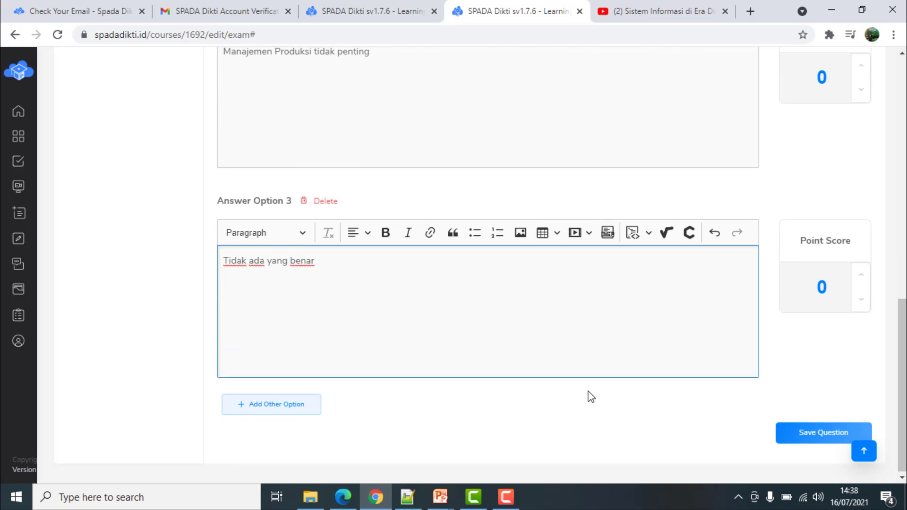
{"action": "left_click", "coordinate": [828, 432]}
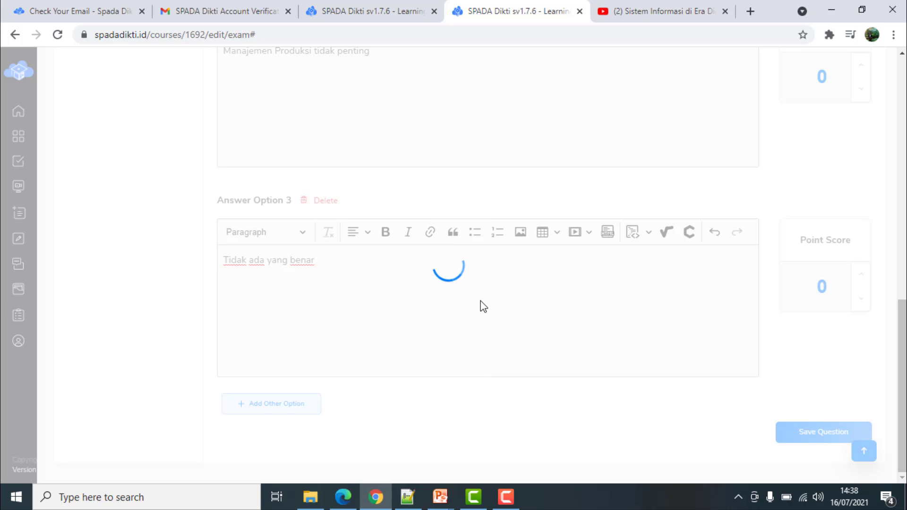
Reopen the saved Question 1 to check its contents
{"action": "scroll", "coordinate": [481, 306], "scroll_direction": "up", "scroll_amount": 5}
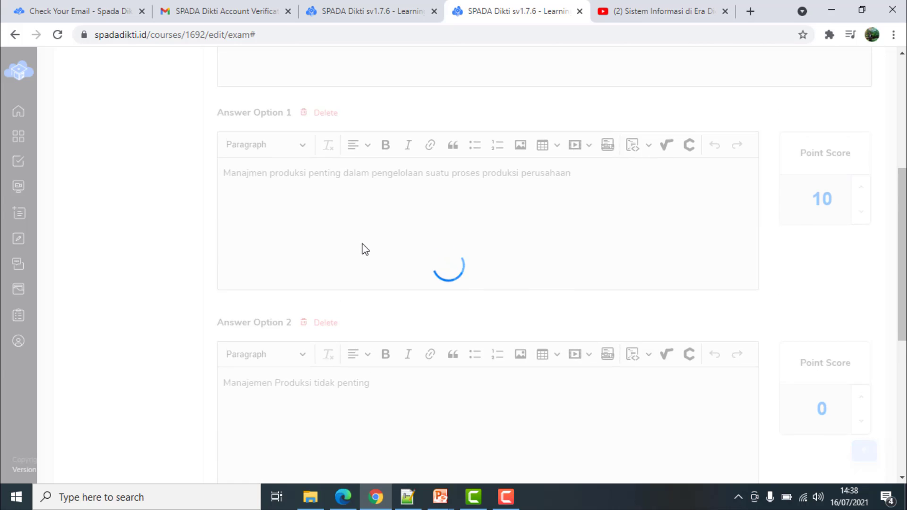
{"action": "scroll", "coordinate": [363, 249], "scroll_direction": "down", "scroll_amount": 6}
{"action": "scroll", "coordinate": [365, 321], "scroll_direction": "up", "scroll_amount": 9}
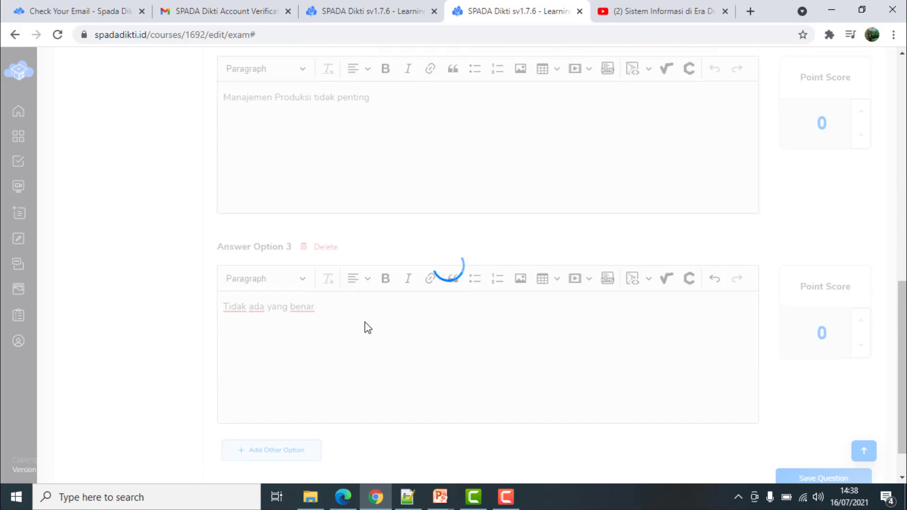
{"action": "scroll", "coordinate": [367, 324], "scroll_direction": "up", "scroll_amount": 3}
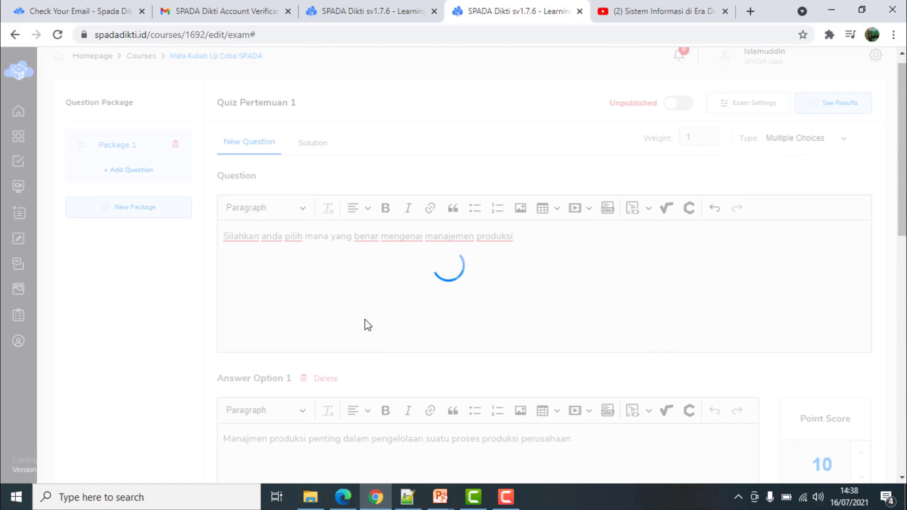
{"action": "scroll", "coordinate": [412, 305], "scroll_direction": "down", "scroll_amount": 2}
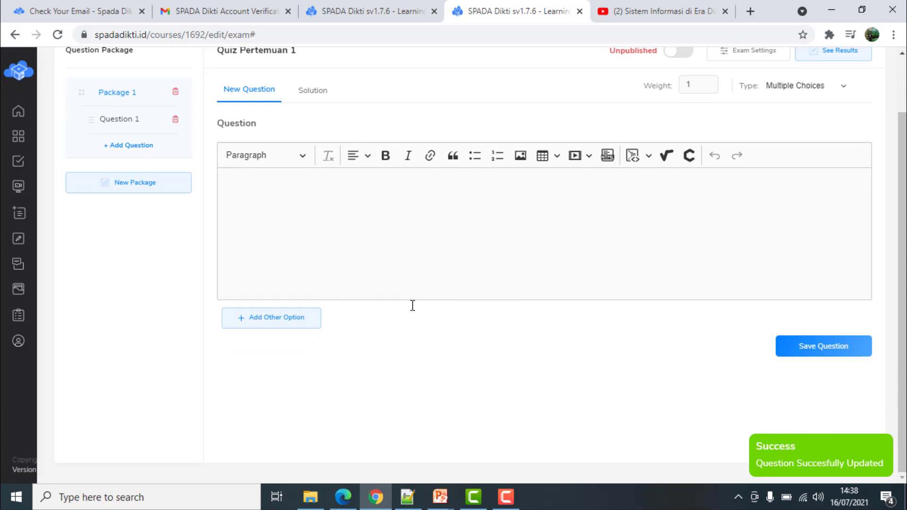
{"action": "scroll", "coordinate": [622, 316], "scroll_direction": "up", "scroll_amount": 2}
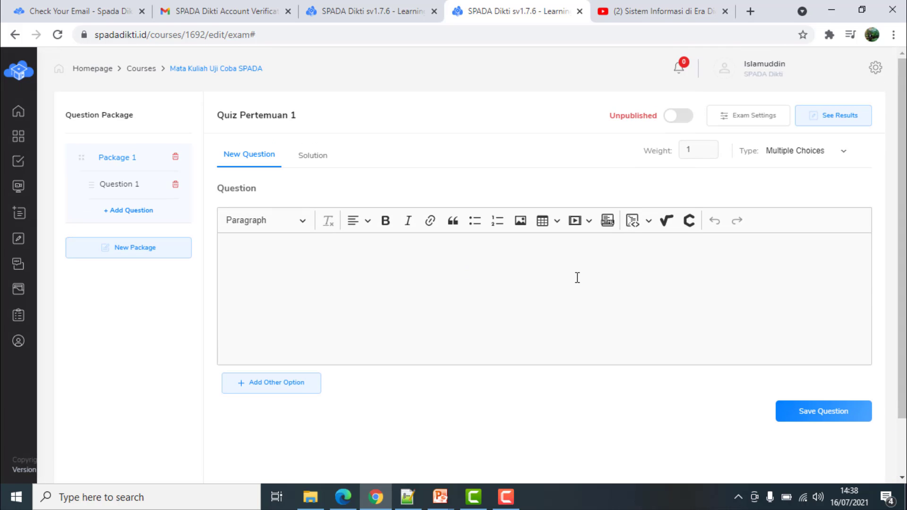
{"action": "scroll", "coordinate": [761, 321], "scroll_direction": "down", "scroll_amount": 2}
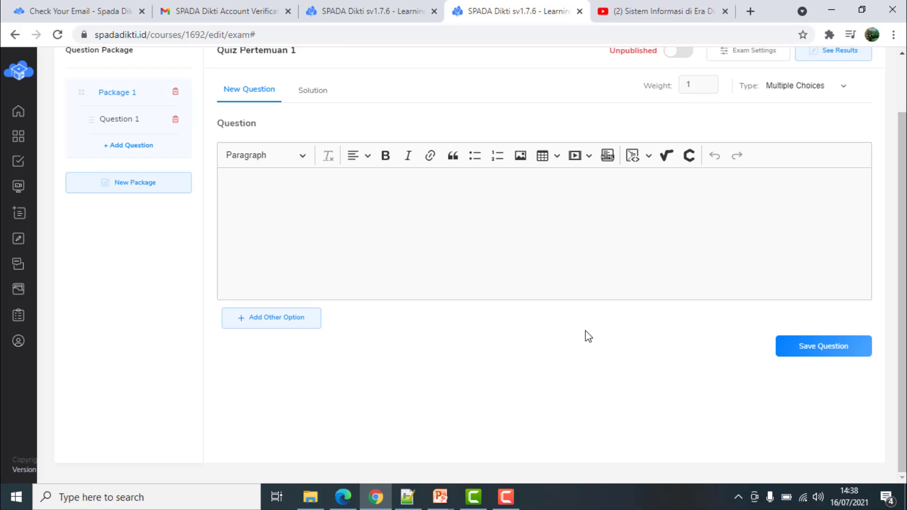
{"action": "scroll", "coordinate": [586, 330], "scroll_direction": "up", "scroll_amount": 2}
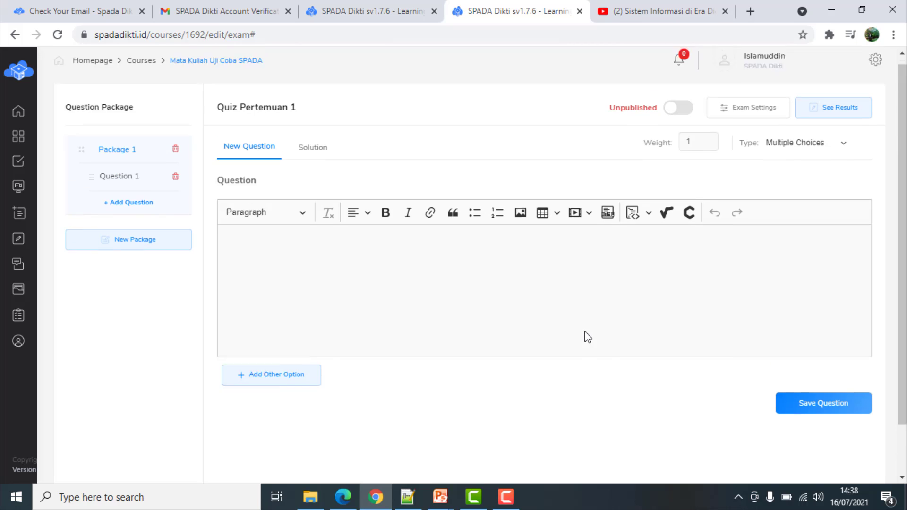
{"action": "left_click", "coordinate": [121, 185]}
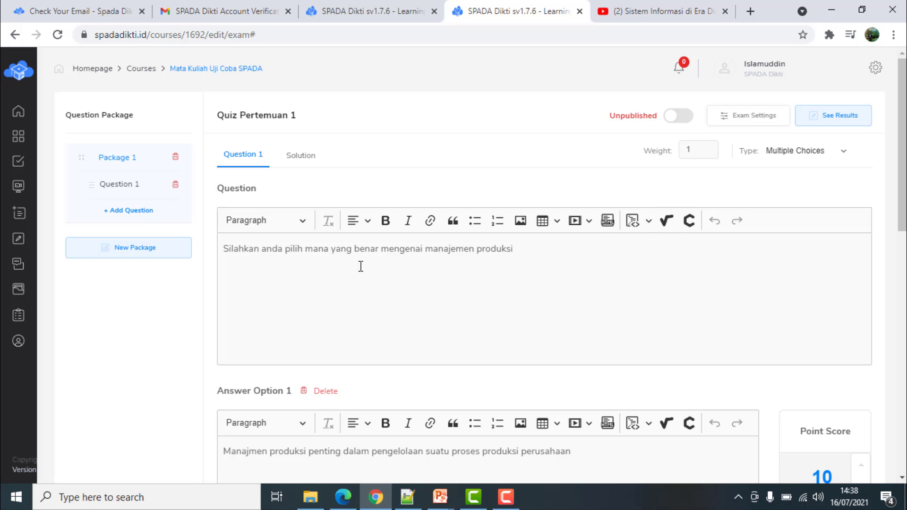
Add a True And False question 'Apakah anda memahami perkuliahan pertama ini'
{"action": "left_click", "coordinate": [130, 210]}
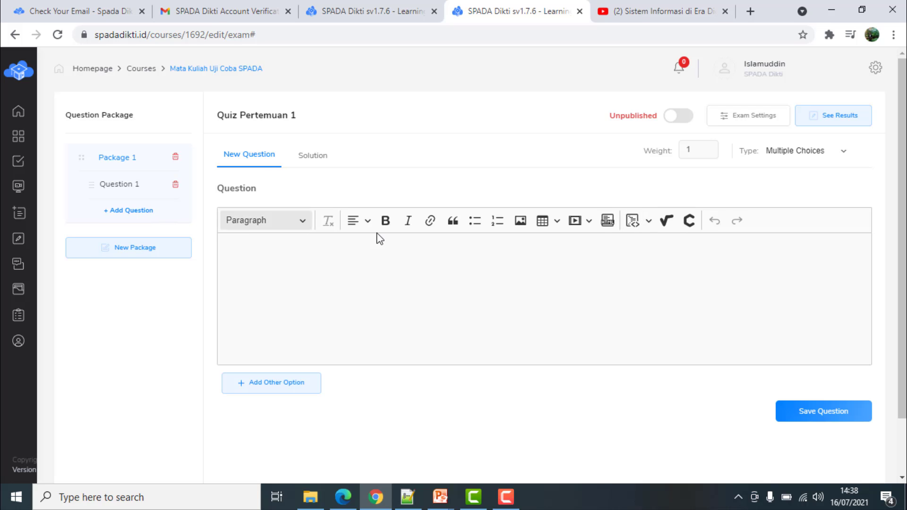
{"action": "left_click", "coordinate": [846, 154]}
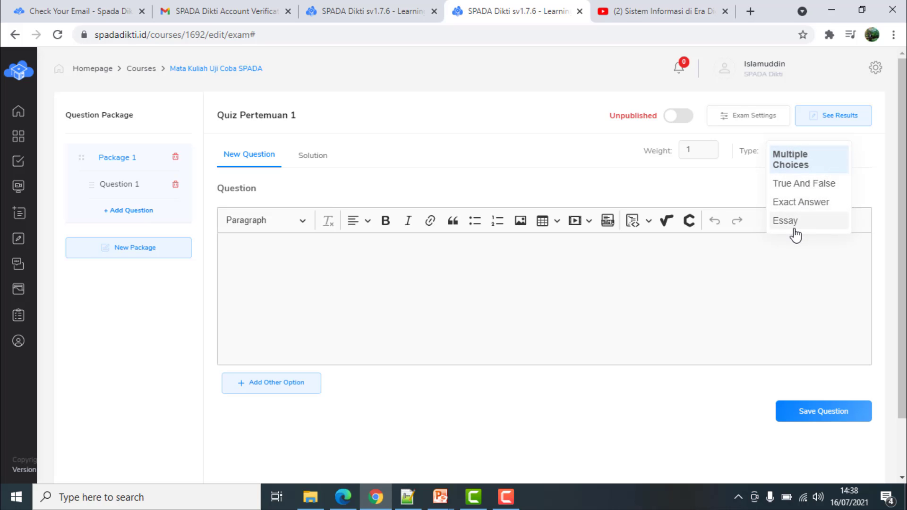
{"action": "left_click", "coordinate": [808, 184]}
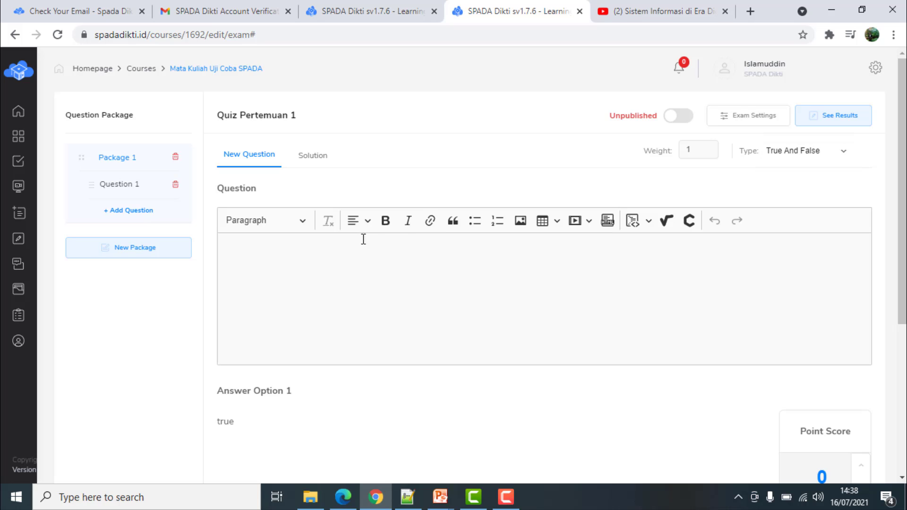
{"action": "left_click", "coordinate": [305, 252]}
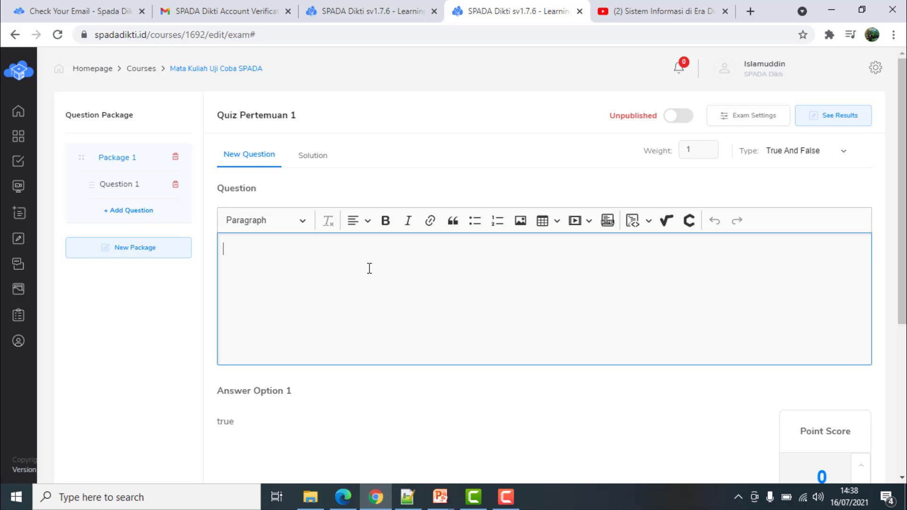
{"action": "type", "text": "Apakah anda"}
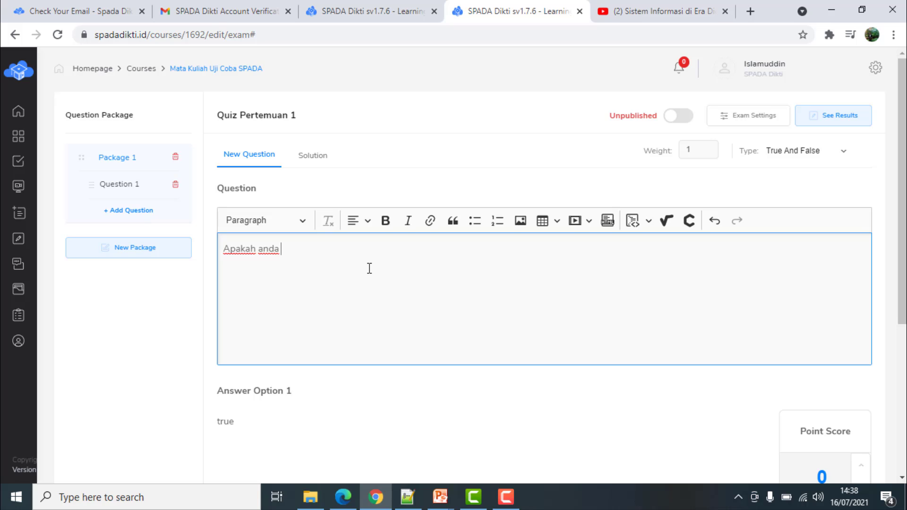
{"action": "type", "text": " memahami perkuliaha"}
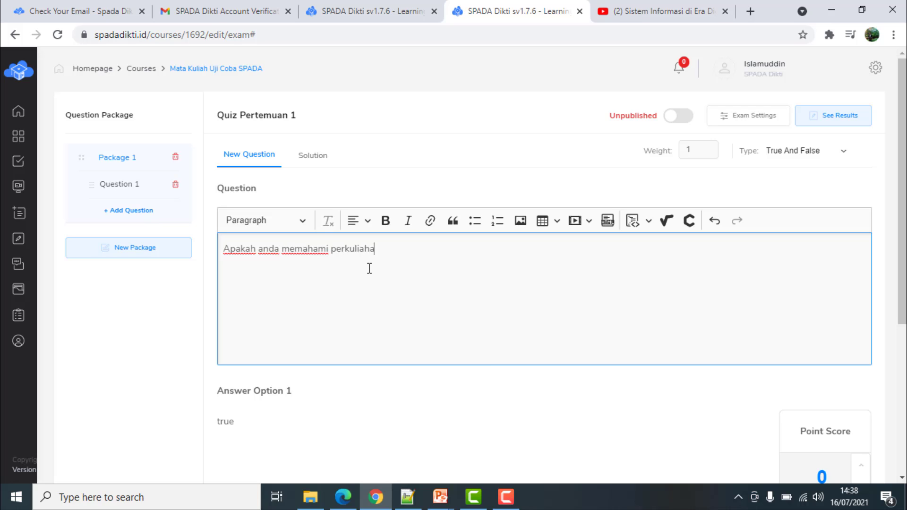
{"action": "type", "text": "n pertamana ini"}
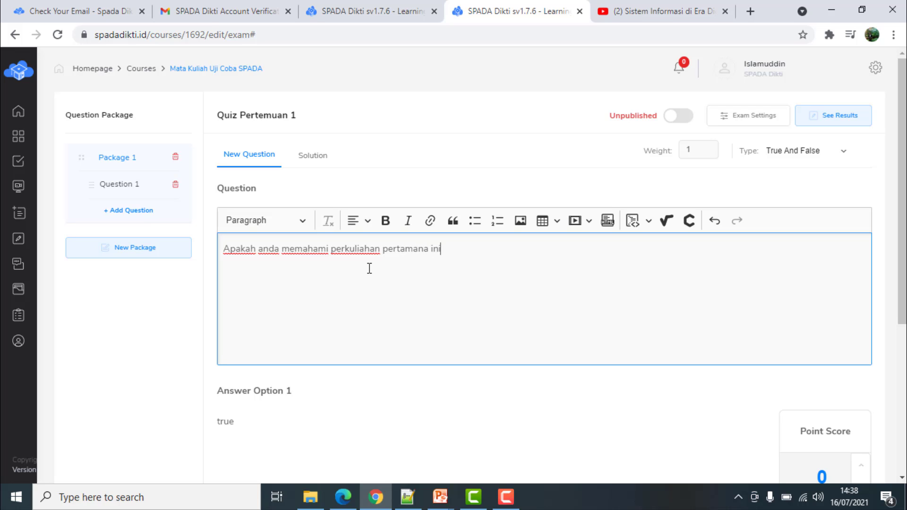
{"action": "key", "text": "BackSpace"}
{"action": "key", "text": "BackSpace"}
{"action": "key", "text": "BackSpace"}
{"action": "key", "text": "BackSpace"}
{"action": "key", "text": "BackSpace"}
Give the true answer a Point Score of 10 and save the question
{"action": "scroll", "coordinate": [407, 423], "scroll_direction": "down", "scroll_amount": 3}
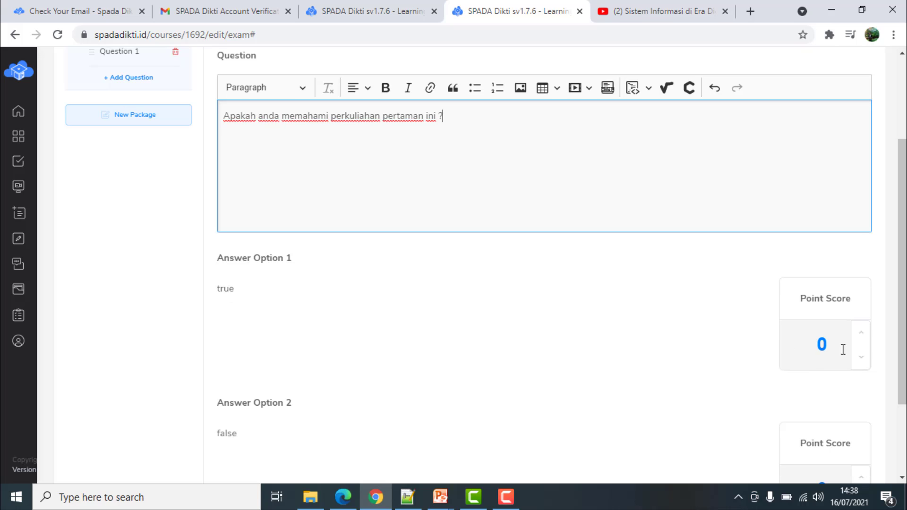
{"action": "left_click", "coordinate": [822, 344]}
{"action": "double_click", "coordinate": [823, 344]}
{"action": "type", "text": "10"}
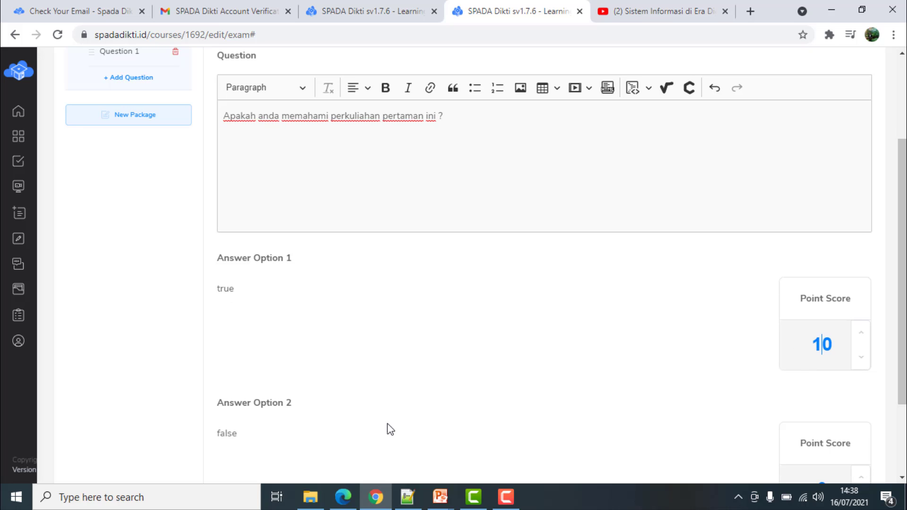
{"action": "scroll", "coordinate": [832, 461], "scroll_direction": "down", "scroll_amount": 2}
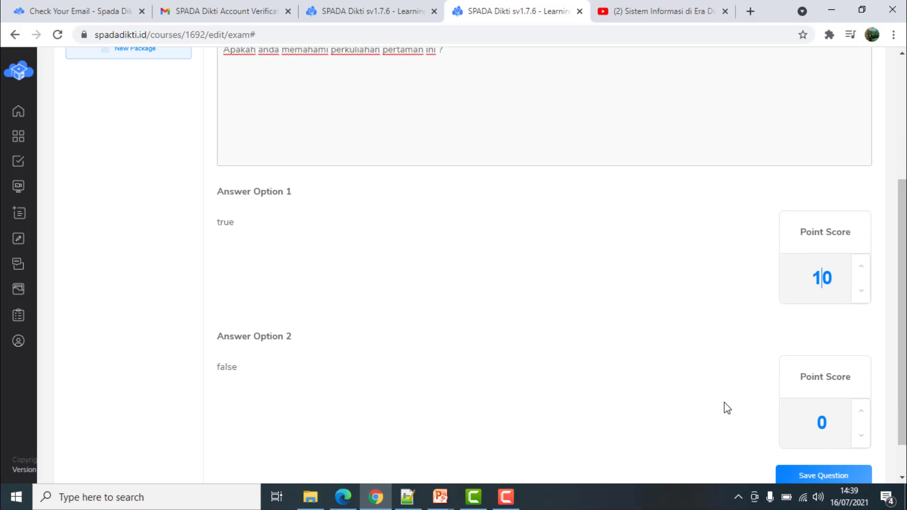
{"action": "scroll", "coordinate": [725, 407], "scroll_direction": "down", "scroll_amount": 1}
{"action": "left_click", "coordinate": [836, 433]}
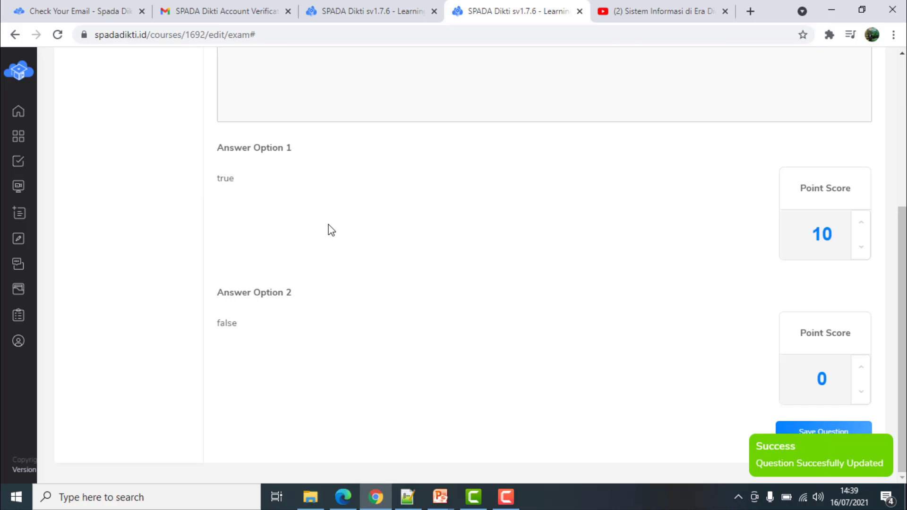
Add an Exact Answer question reading 'Nama dosen anda adalah :'
{"action": "scroll", "coordinate": [318, 224], "scroll_direction": "up", "scroll_amount": 4}
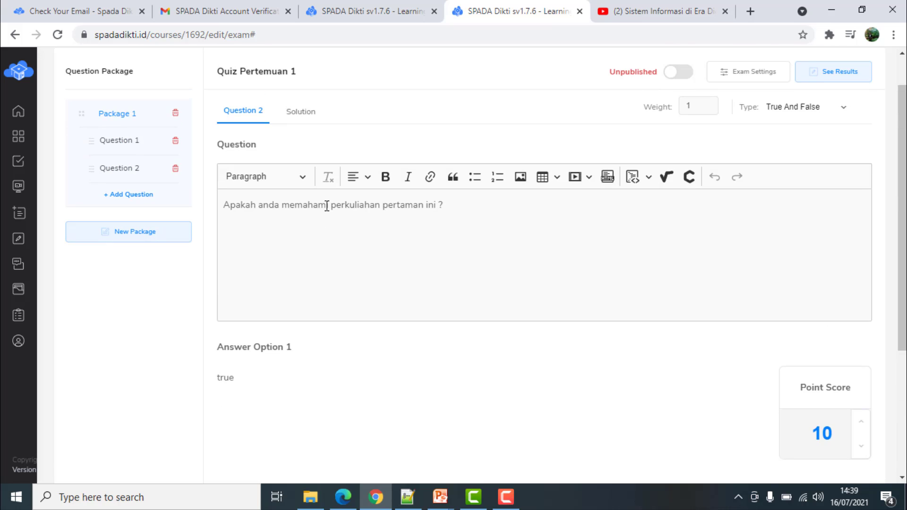
{"action": "scroll", "coordinate": [226, 211], "scroll_direction": "down", "scroll_amount": 1}
{"action": "left_click", "coordinate": [118, 127]}
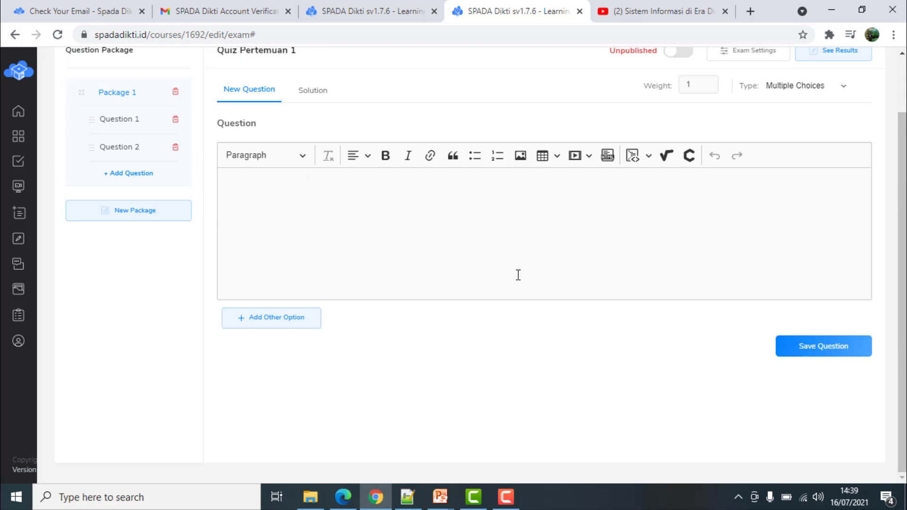
{"action": "left_click", "coordinate": [844, 97]}
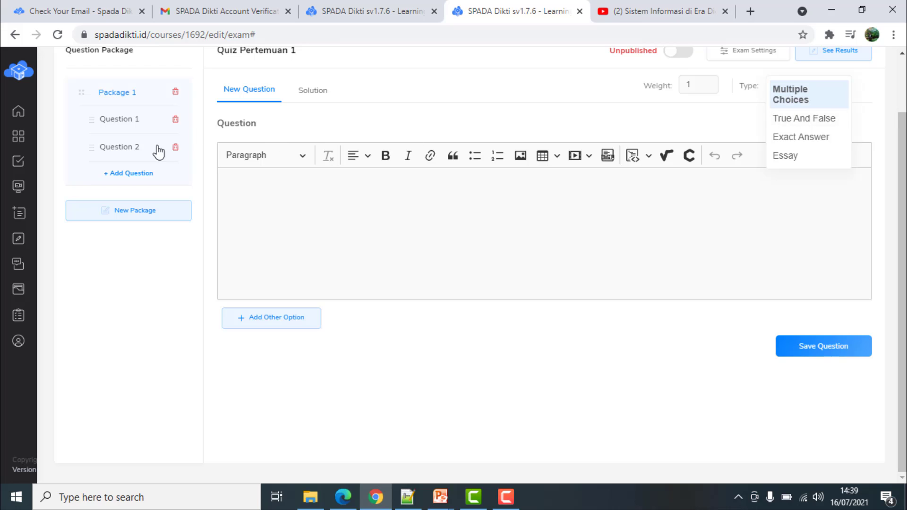
{"action": "left_click", "coordinate": [127, 173]}
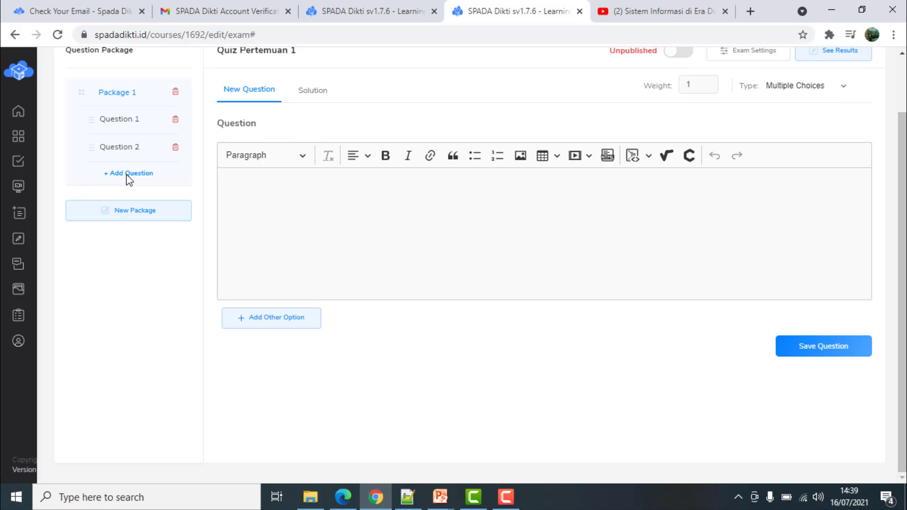
{"action": "scroll", "coordinate": [698, 160], "scroll_direction": "up", "scroll_amount": 2}
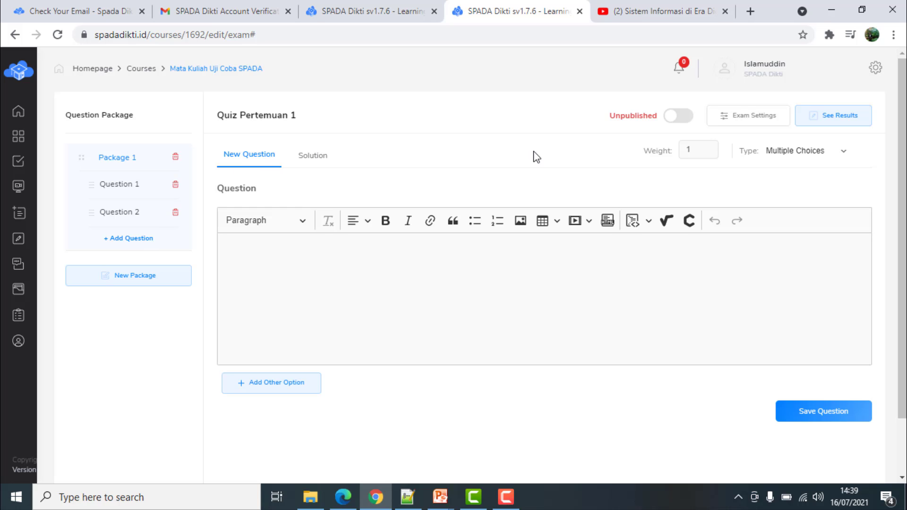
{"action": "left_click", "coordinate": [837, 158]}
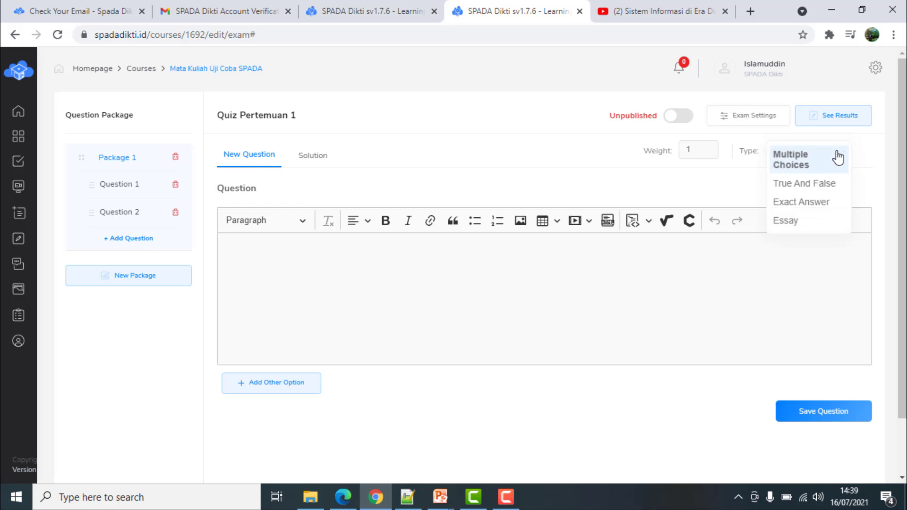
{"action": "left_click", "coordinate": [803, 204]}
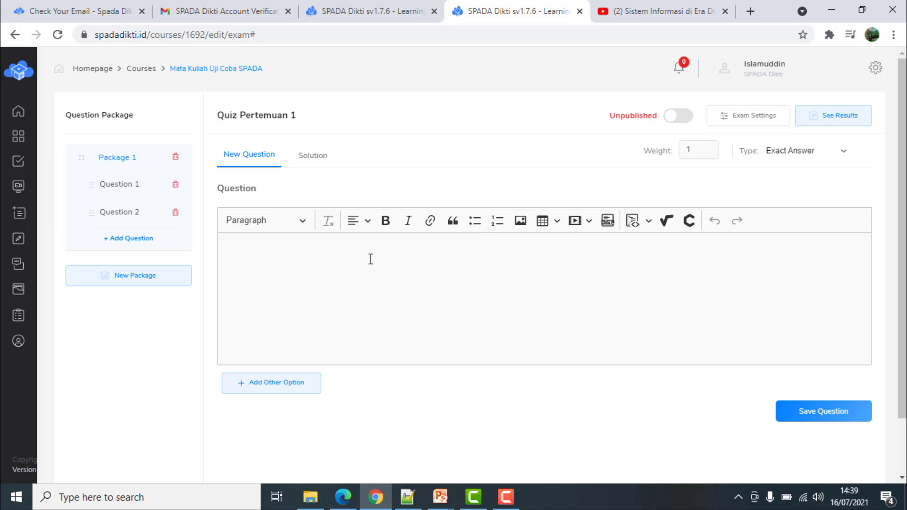
{"action": "left_click", "coordinate": [376, 260]}
{"action": "type", "text": "Si"}
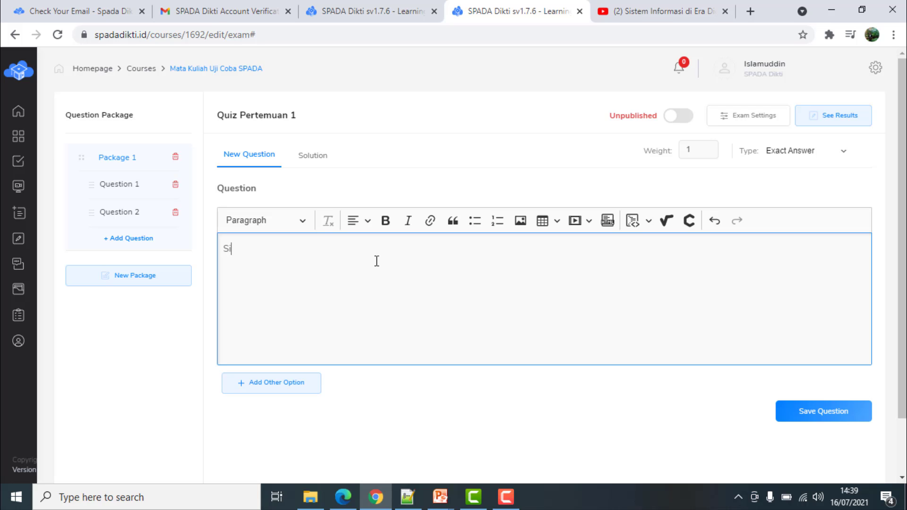
{"action": "key", "text": "BackSpace"}
{"action": "key", "text": "BackSpace"}
{"action": "type", "text": "Nama dosen an"}
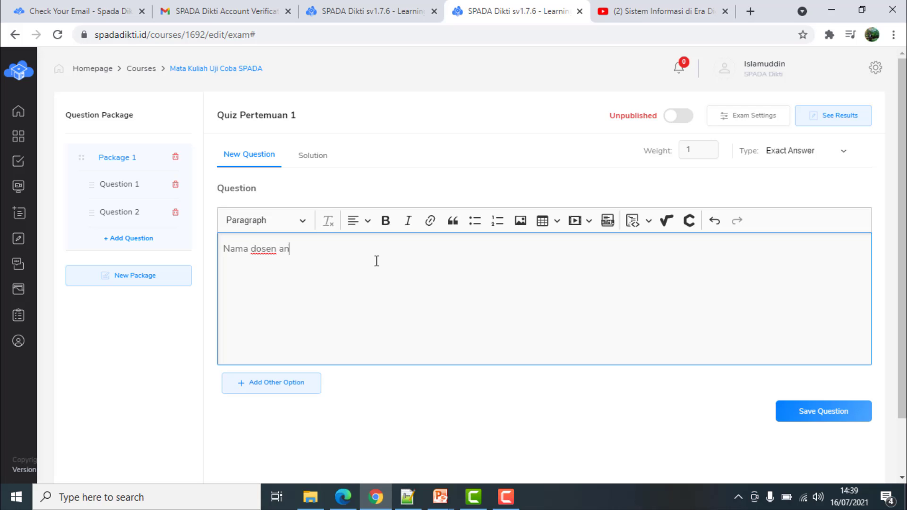
{"action": "type", "text": "da adalah :"}
Enter the lecturer's name as the expected answer worth 10 points and save
{"action": "left_click", "coordinate": [286, 387]}
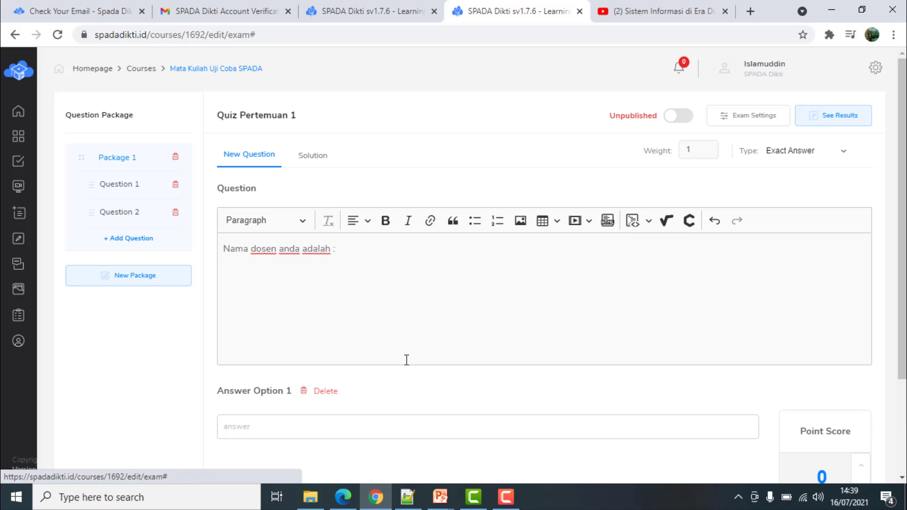
{"action": "left_click", "coordinate": [405, 429]}
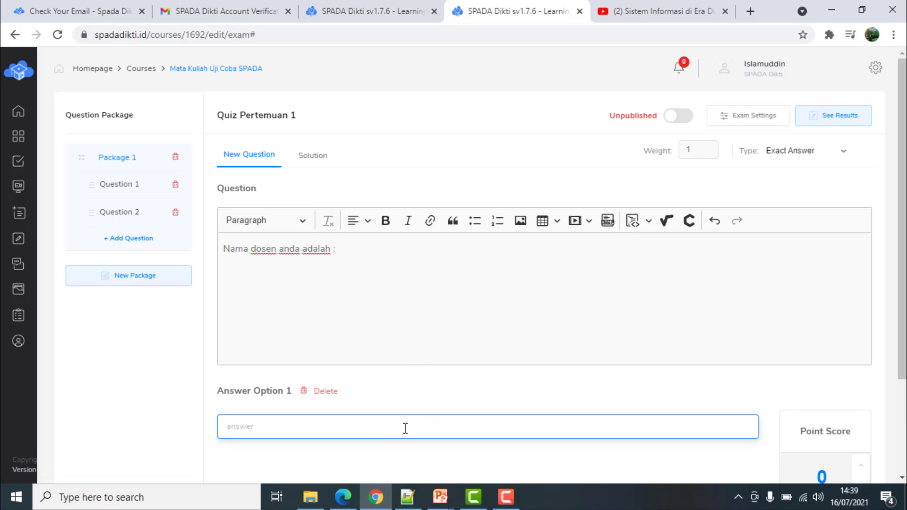
{"action": "type", "text": "Islamuddin"}
{"action": "scroll", "coordinate": [541, 406], "scroll_direction": "down", "scroll_amount": 1}
{"action": "left_click", "coordinate": [818, 411]}
{"action": "type", "text": "1"}
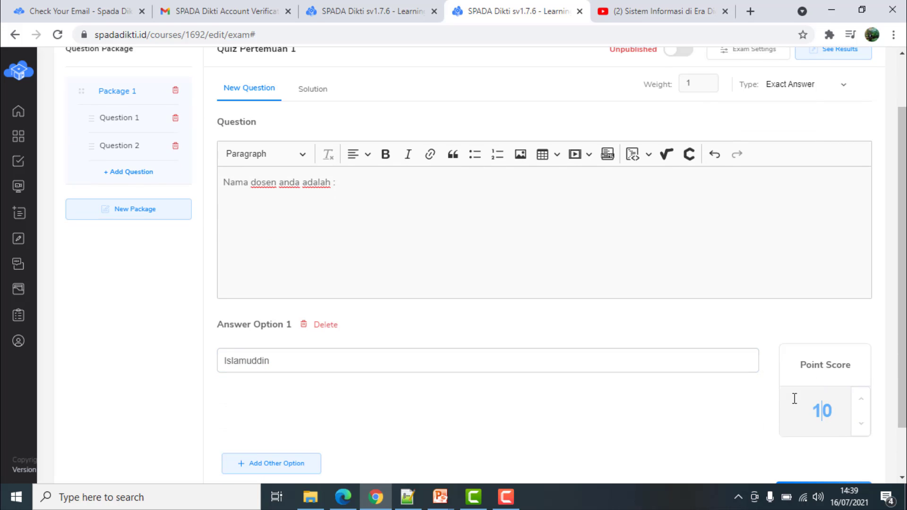
{"action": "scroll", "coordinate": [690, 387], "scroll_direction": "down", "scroll_amount": 1}
{"action": "left_click", "coordinate": [863, 439]}
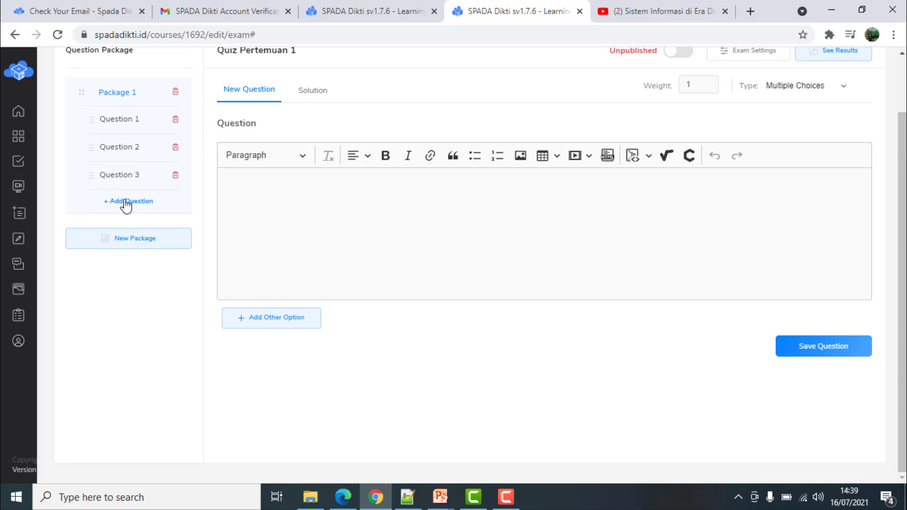
Set the question type to Essay and enter 'Jelaskan apa yang telah anda pahami dari materi perkuliahan 1 ini'
{"action": "left_click", "coordinate": [844, 90]}
{"action": "left_click", "coordinate": [782, 158]}
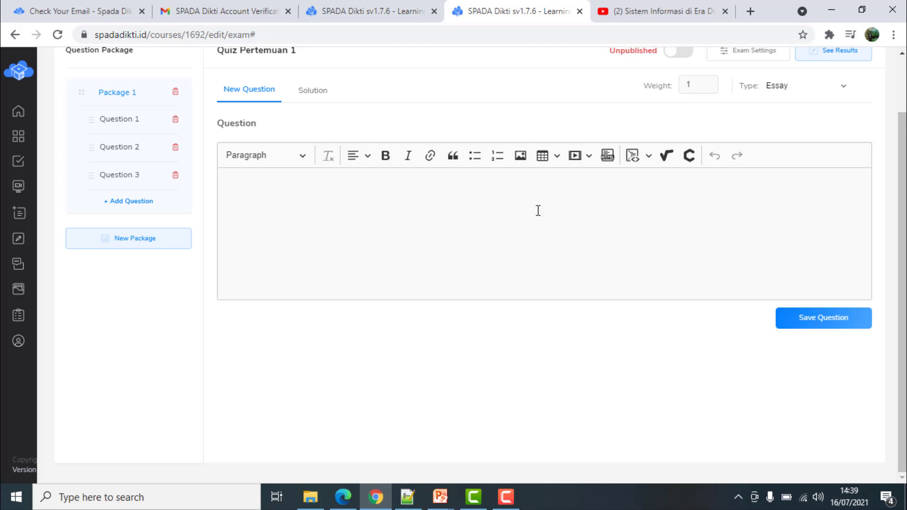
{"action": "left_click", "coordinate": [448, 210]}
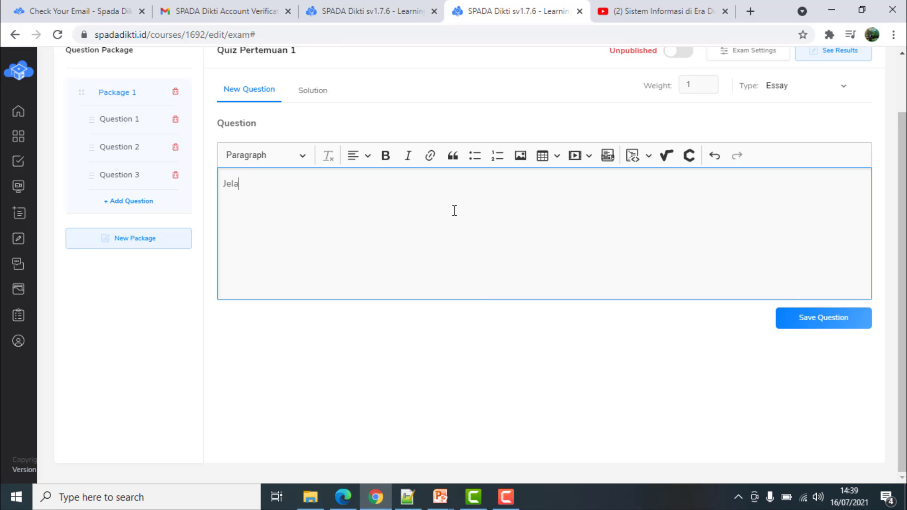
{"action": "type", "text": "Jelaskan apah"}
{"action": "key", "text": "BackSpace"}
{"action": "type", "text": "yang telah anda"}
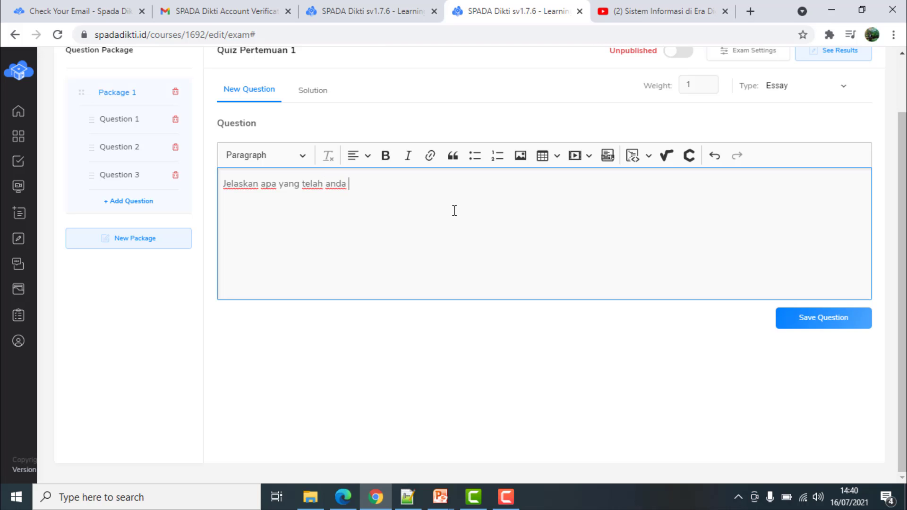
{"action": "type", "text": " pahami dari materi perk"}
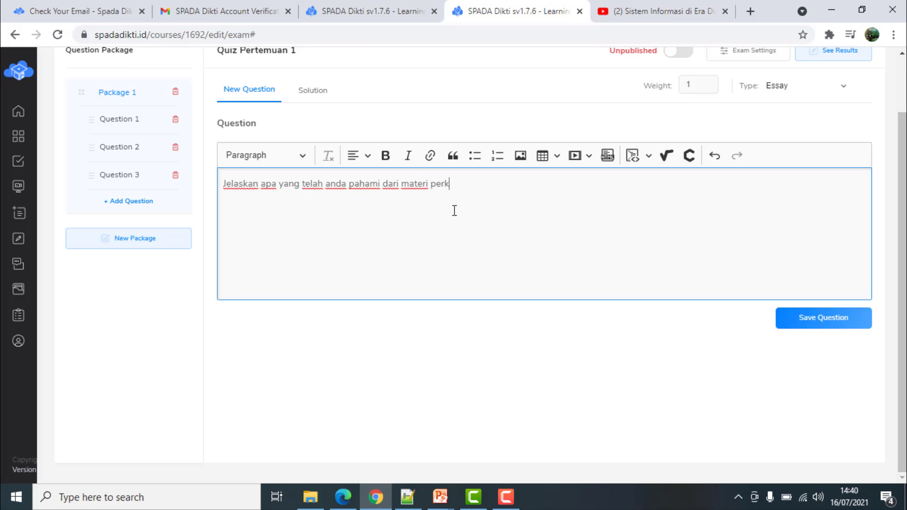
{"action": "type", "text": "uliahan"}
{"action": "key", "text": "BackSpace"}
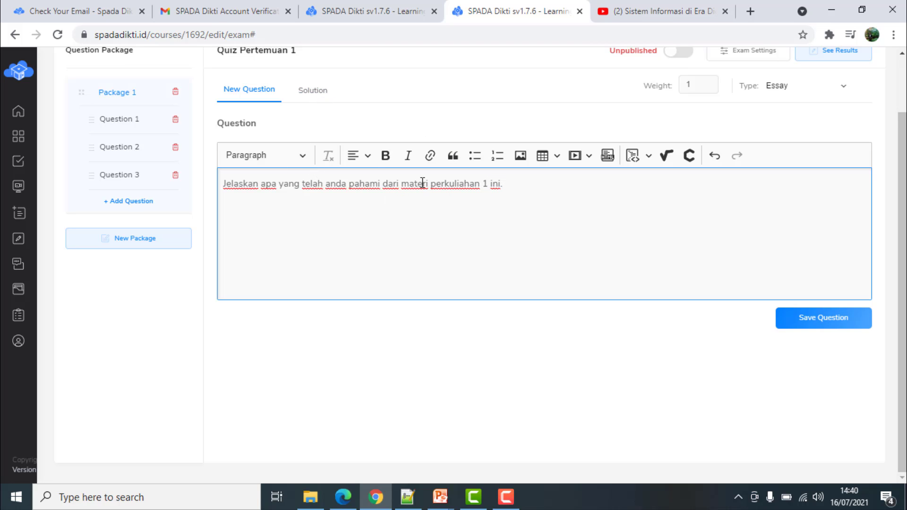
Leave the essay's solution empty and save it as the fourth question of Package 1
{"action": "left_click", "coordinate": [313, 93]}
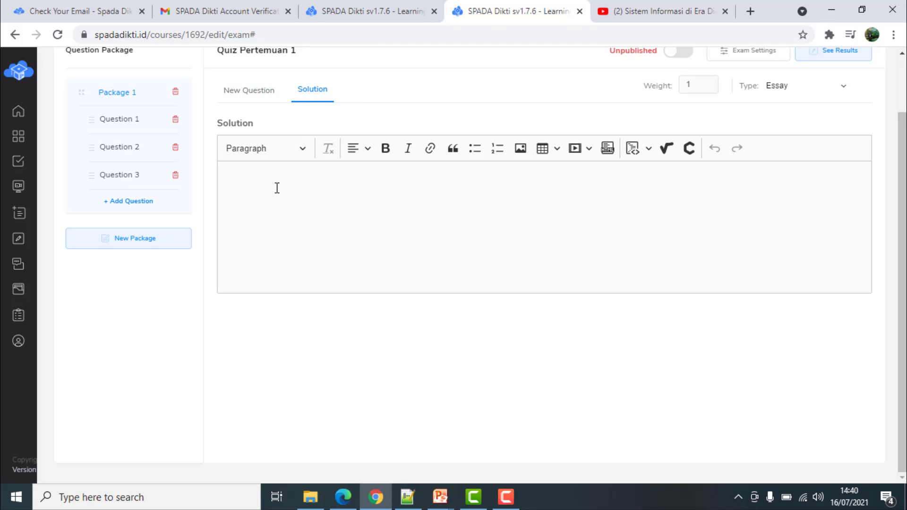
{"action": "left_click", "coordinate": [247, 94]}
{"action": "left_click", "coordinate": [310, 94]}
{"action": "scroll", "coordinate": [332, 188], "scroll_direction": "up", "scroll_amount": 2}
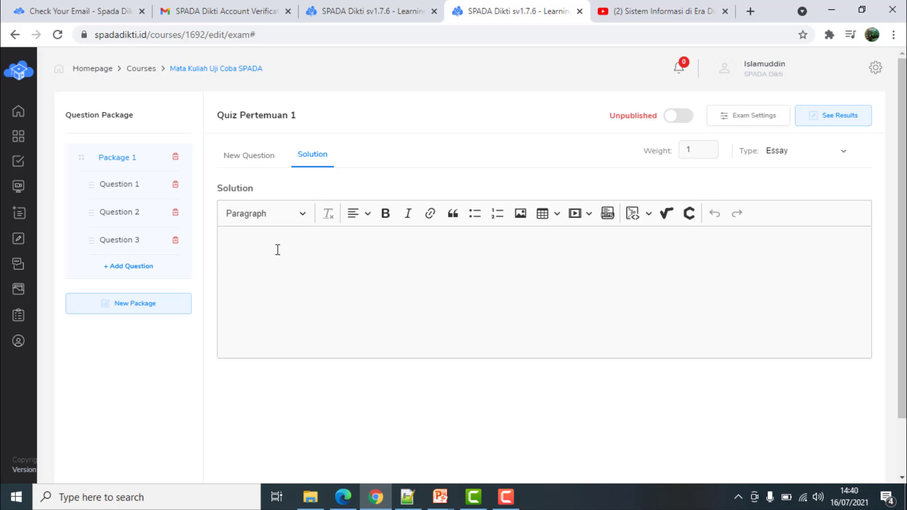
{"action": "left_click", "coordinate": [249, 156]}
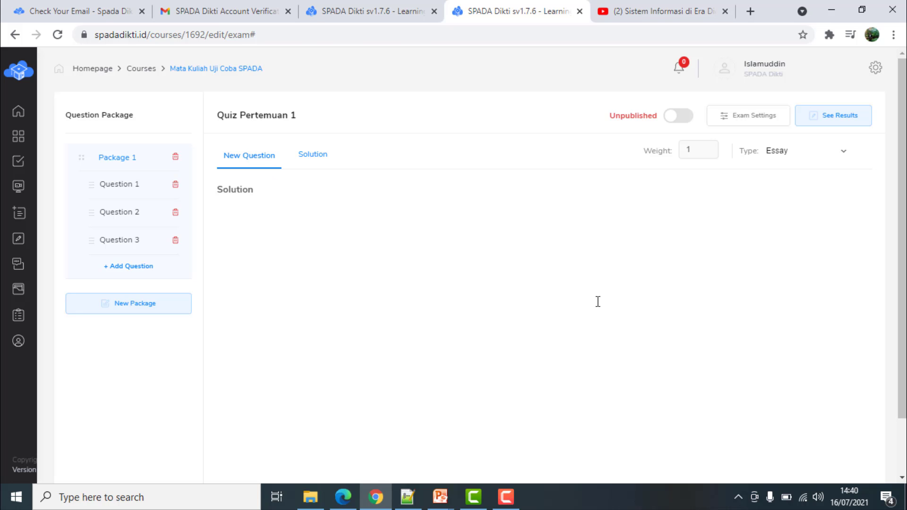
{"action": "left_click", "coordinate": [826, 382]}
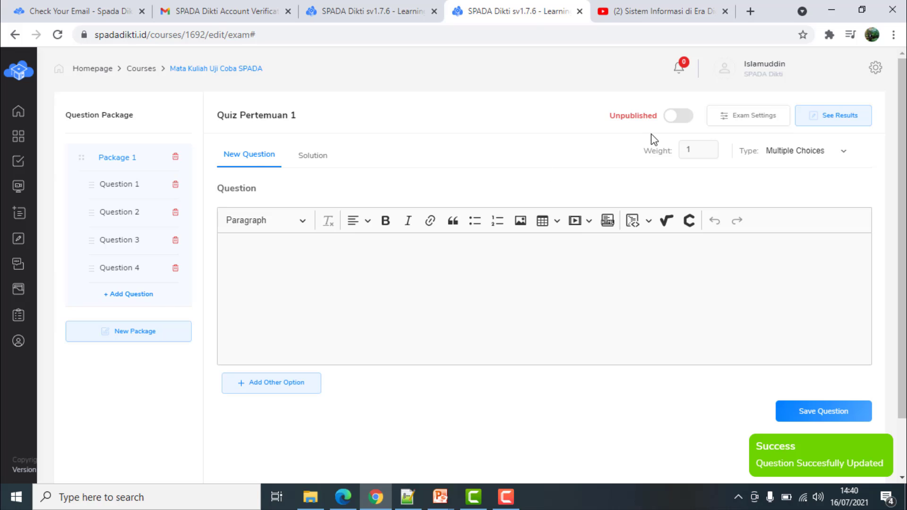
Preview Package 1 and step through questions 2, 3 and 4, the essay
{"action": "left_click", "coordinate": [133, 159]}
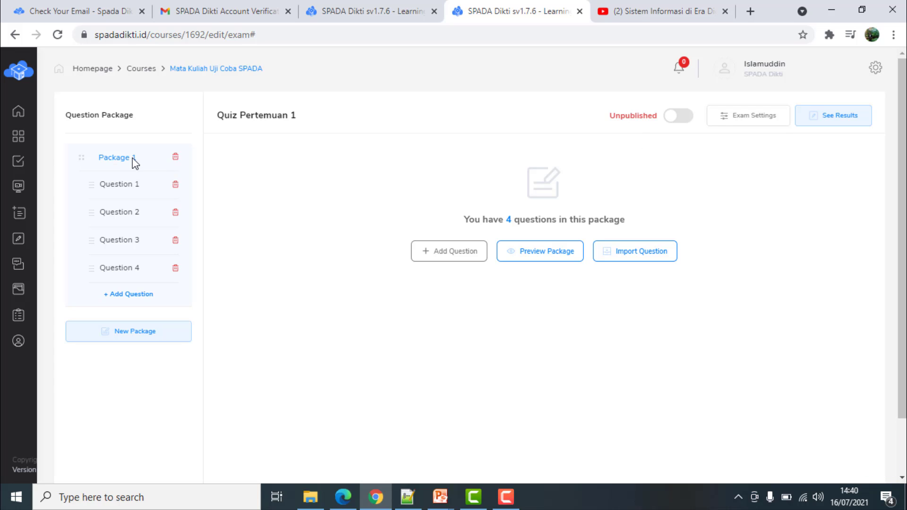
{"action": "left_click", "coordinate": [557, 256]}
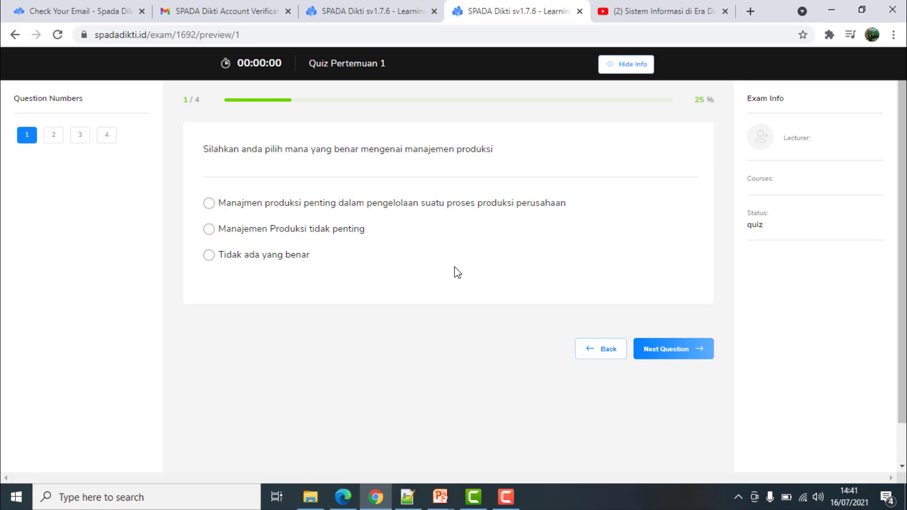
{"action": "left_click", "coordinate": [52, 136]}
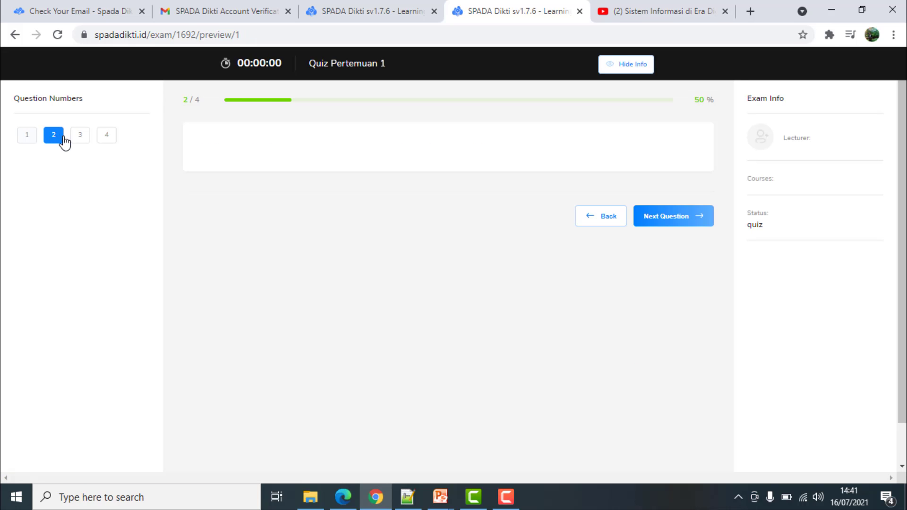
{"action": "left_click", "coordinate": [84, 137]}
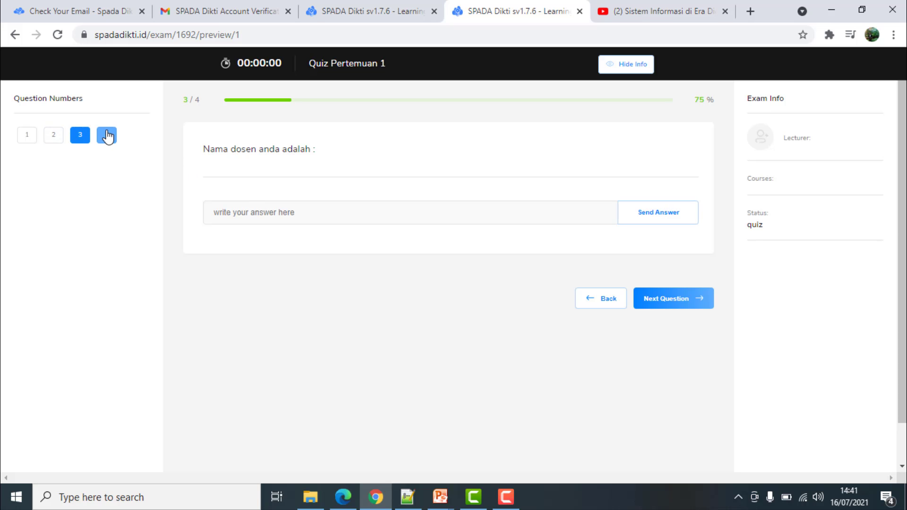
{"action": "left_click", "coordinate": [108, 135]}
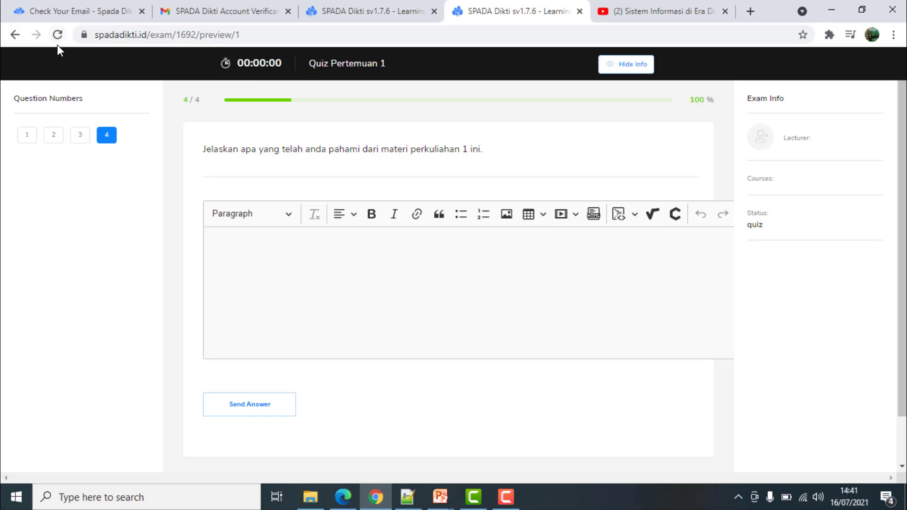
Glance at the SPADA-03 course preview tab, then return and show the Back history list
{"action": "left_click", "coordinate": [386, 13]}
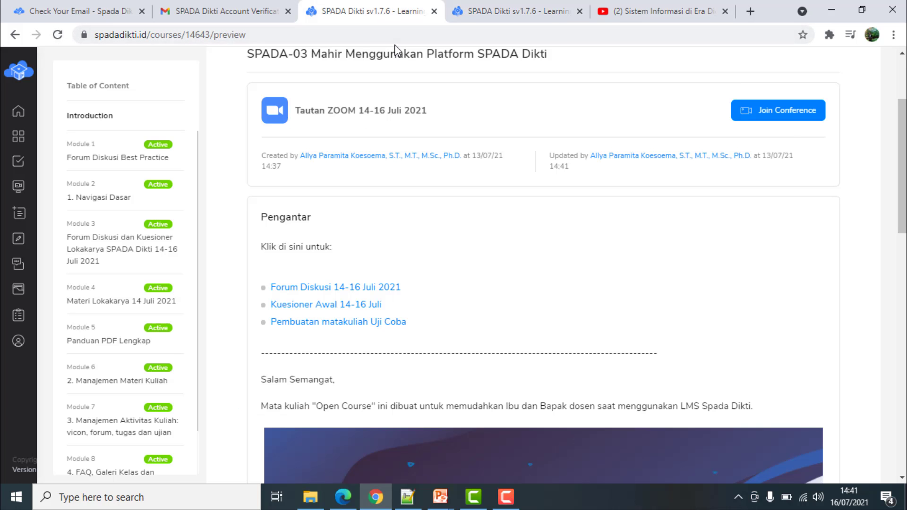
{"action": "left_click", "coordinate": [541, 12]}
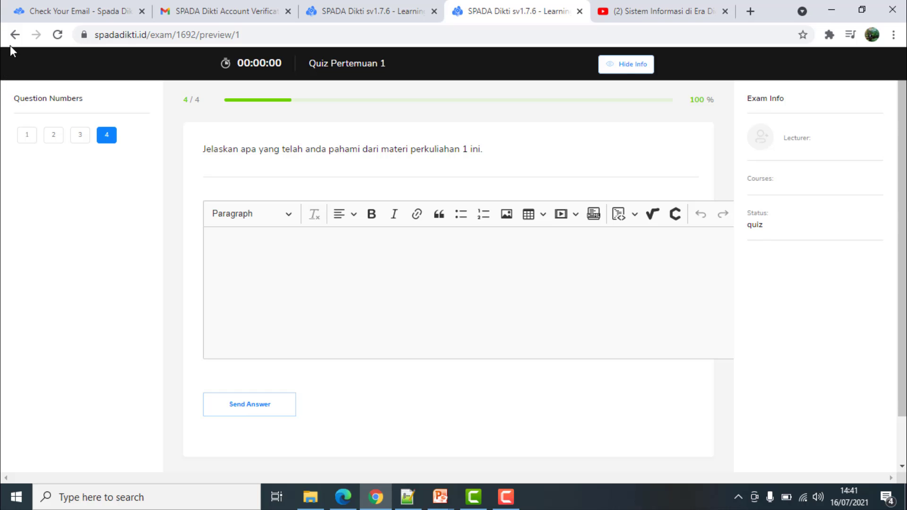
{"action": "right_click", "coordinate": [15, 35]}
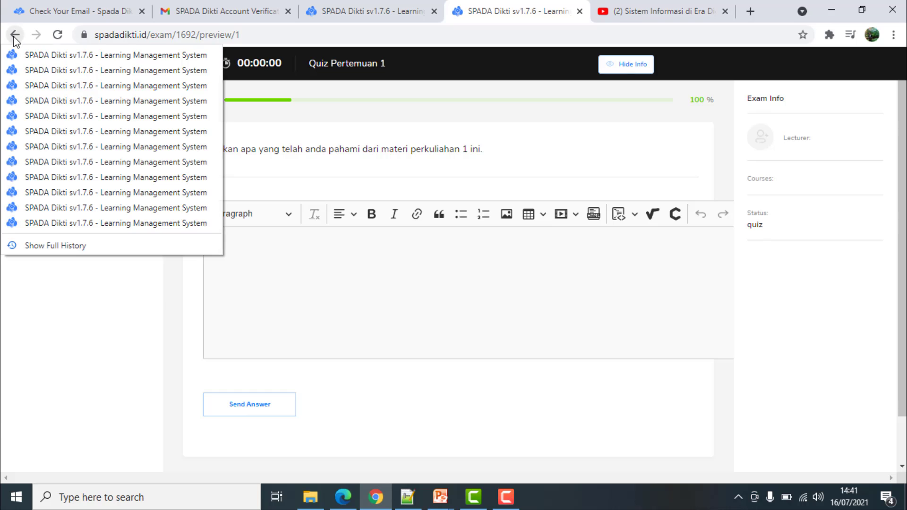
Return to the course editor, delete the stray Untitled Submodule, and open Module 1
{"action": "left_click", "coordinate": [52, 90]}
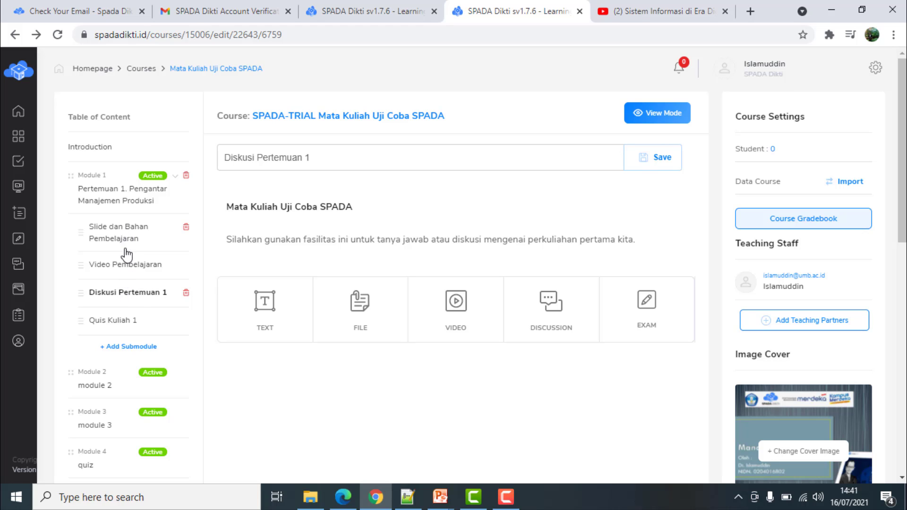
{"action": "left_click", "coordinate": [120, 348]}
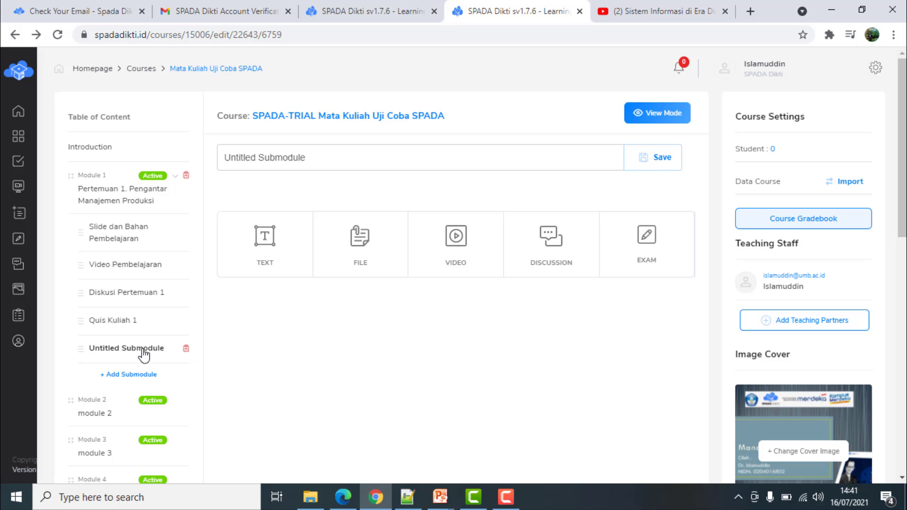
{"action": "left_click", "coordinate": [186, 350]}
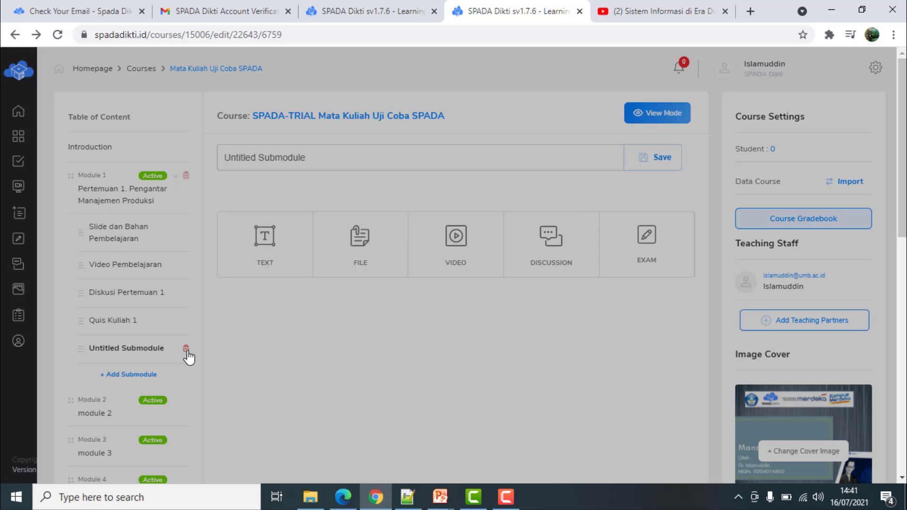
{"action": "left_click", "coordinate": [515, 224]}
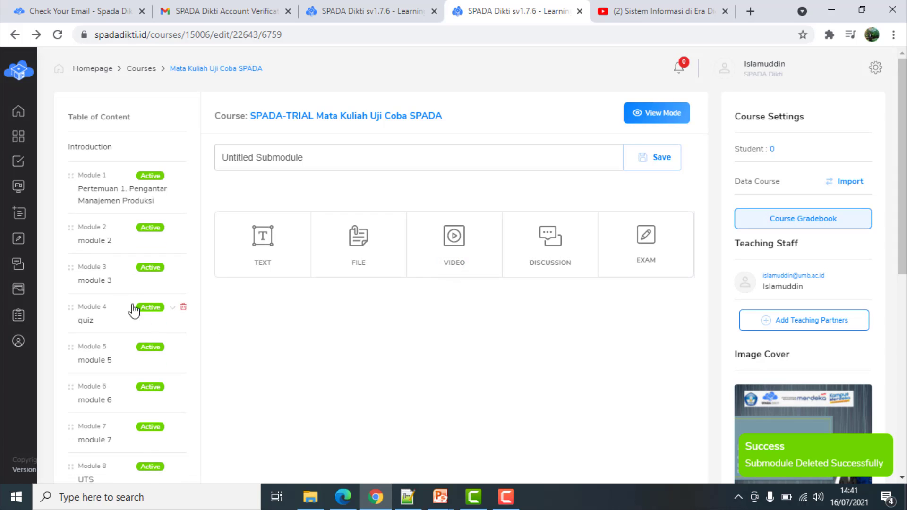
{"action": "left_click", "coordinate": [138, 197]}
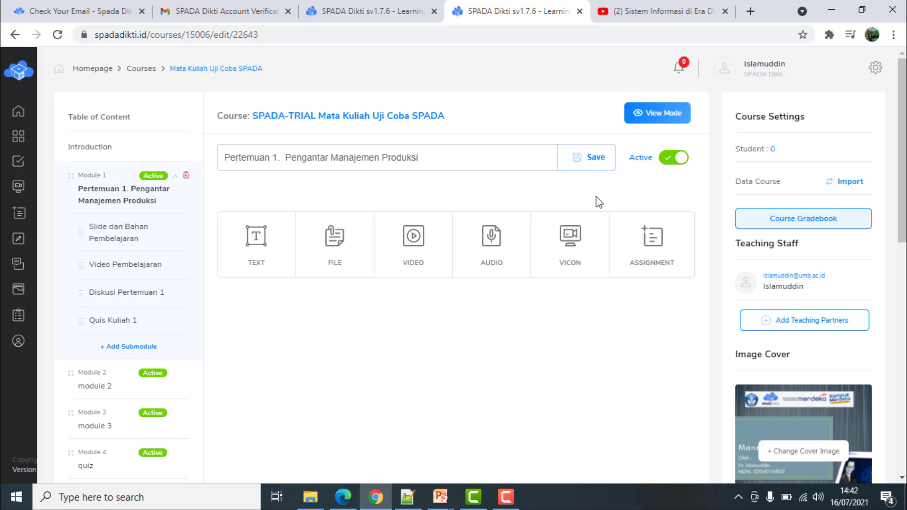
Start a new assignment in Module 1 titled 'Tugas Kuliah'
{"action": "left_click", "coordinate": [650, 240]}
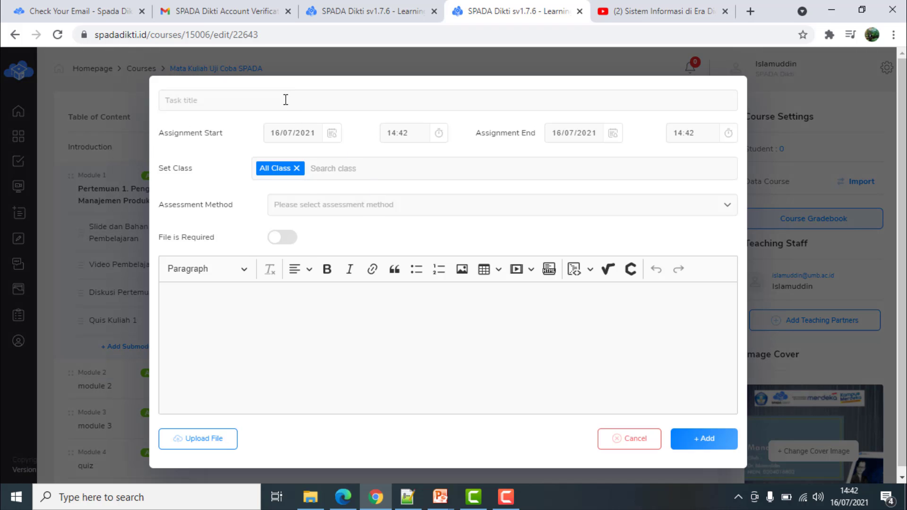
{"action": "left_click", "coordinate": [285, 99]}
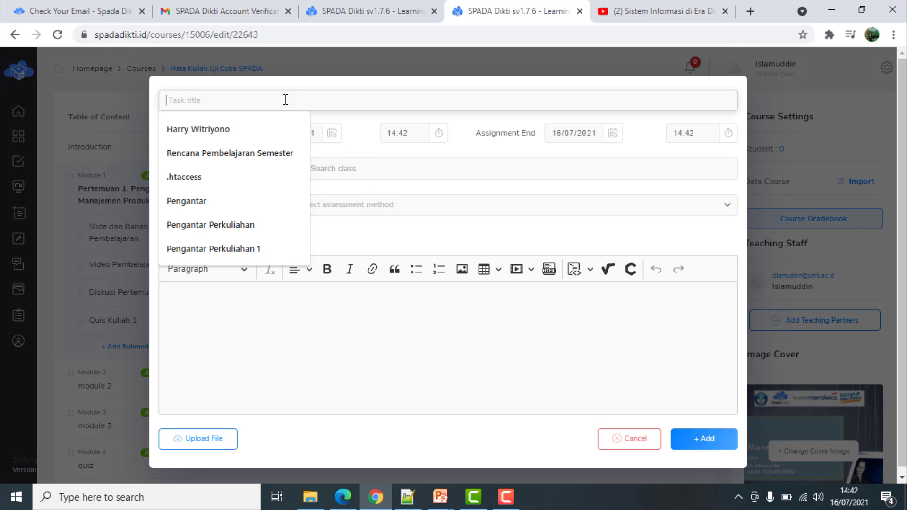
{"action": "type", "text": "Tugas Kul"}
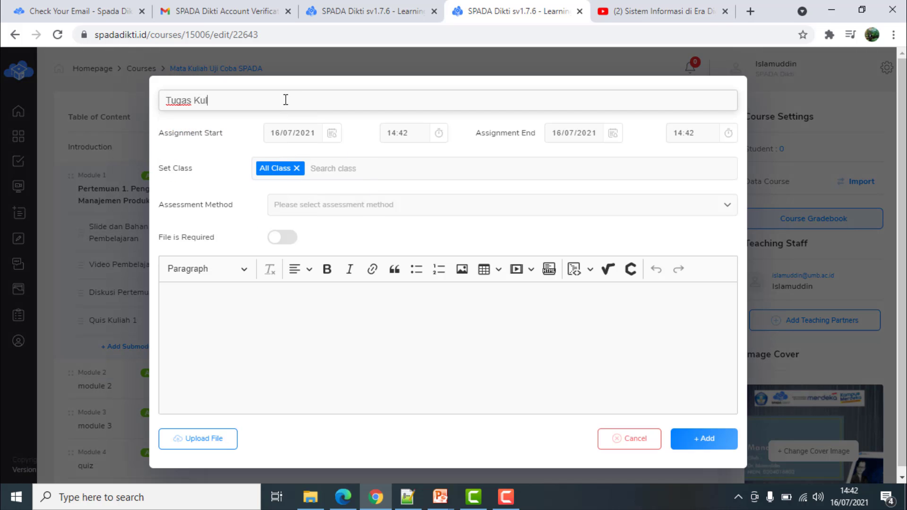
{"action": "type", "text": "iah 1"}
Leave file upload optional and set the assessment method to Point
{"action": "left_click", "coordinate": [289, 243]}
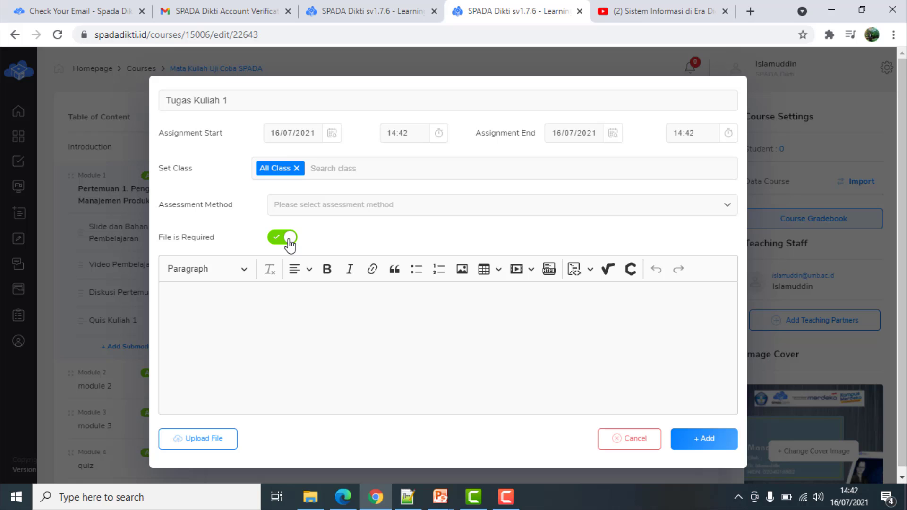
{"action": "left_click", "coordinate": [277, 240]}
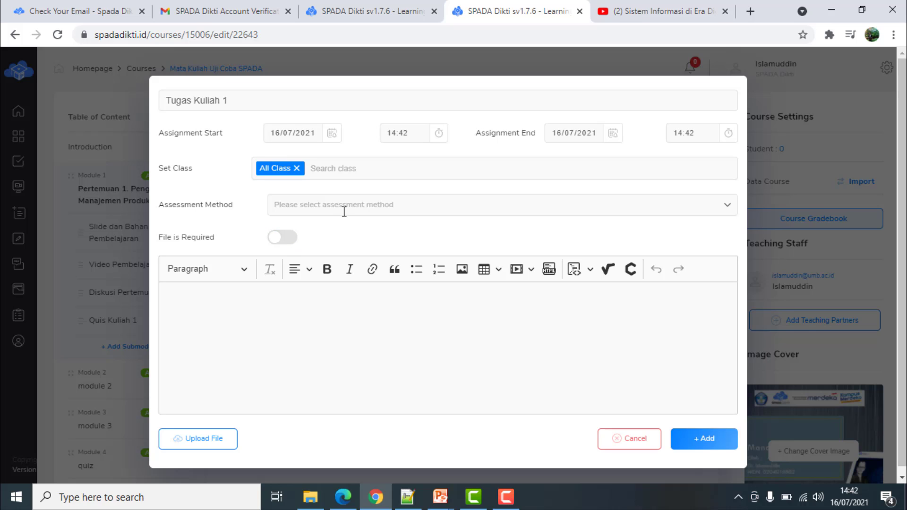
{"action": "left_click", "coordinate": [729, 204]}
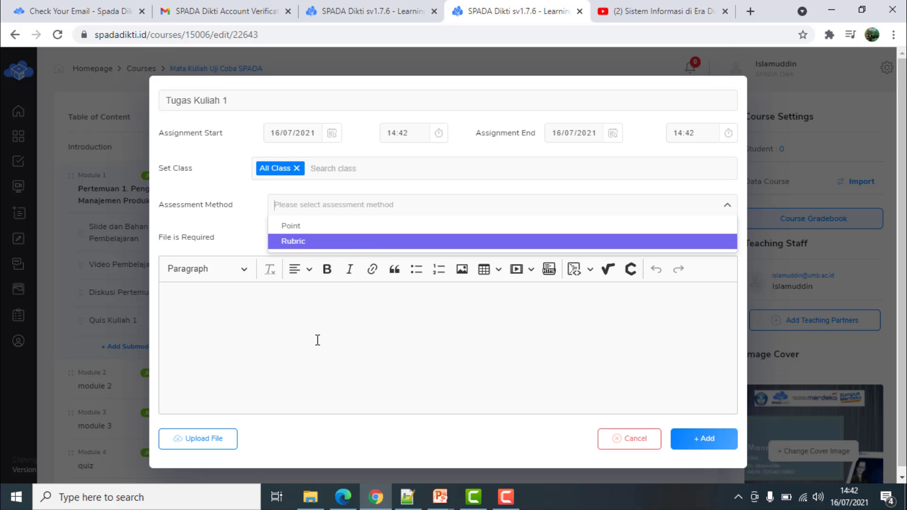
{"action": "left_click", "coordinate": [363, 228]}
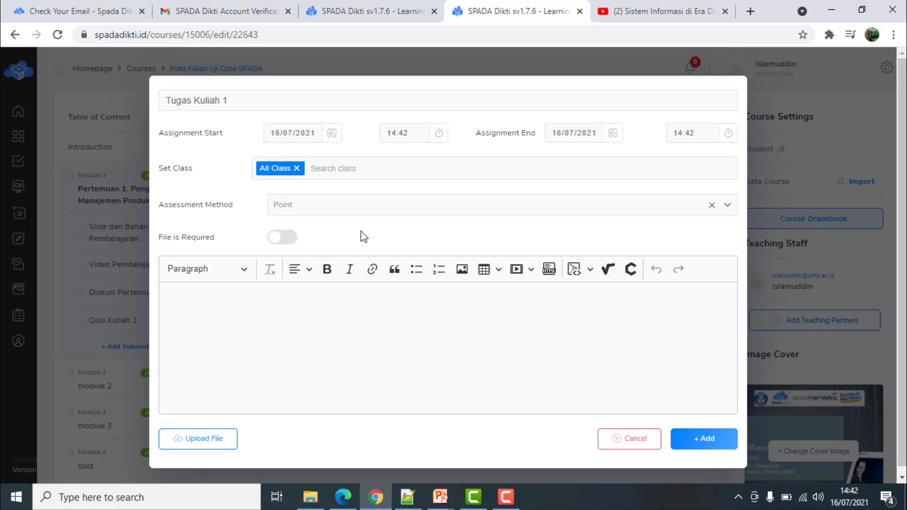
Write a description asking students to explain why production management matters for company growth
{"action": "left_click", "coordinate": [294, 337]}
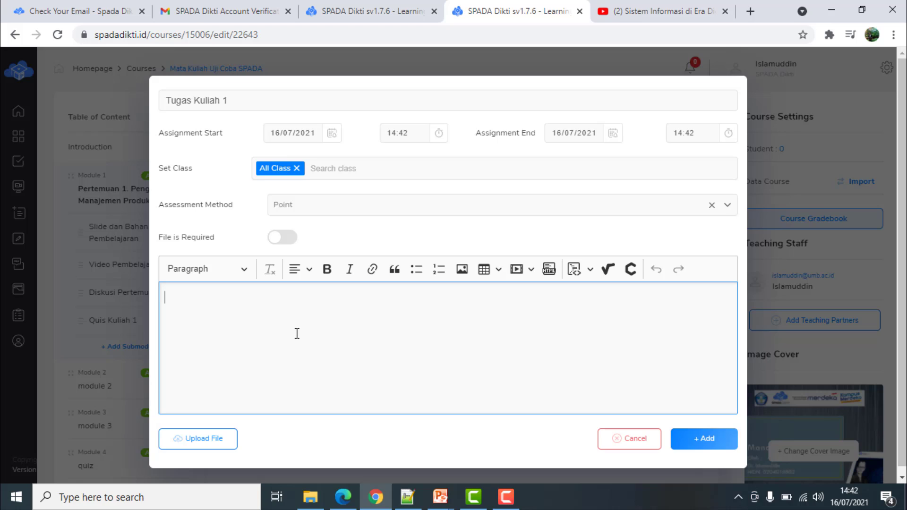
{"action": "type", "text": "Jelaskan tentang "}
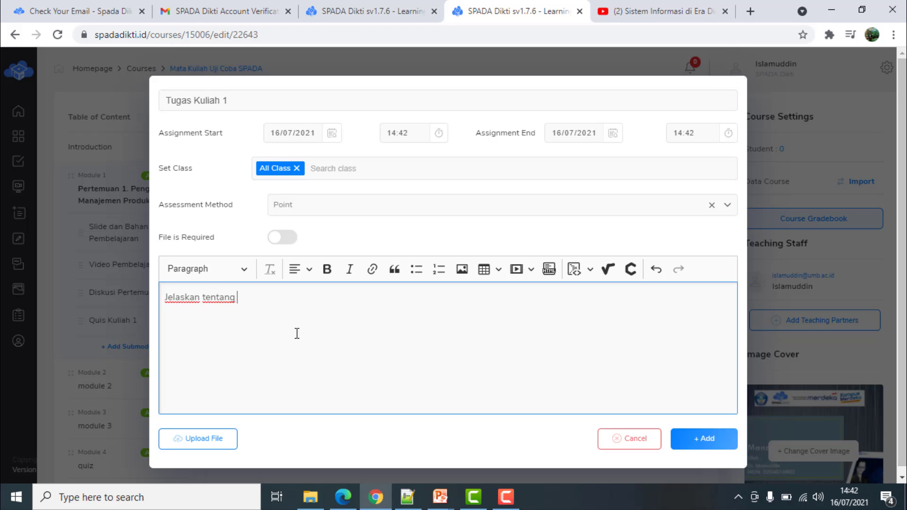
{"action": "type", "text": "pentingnya manajeme"}
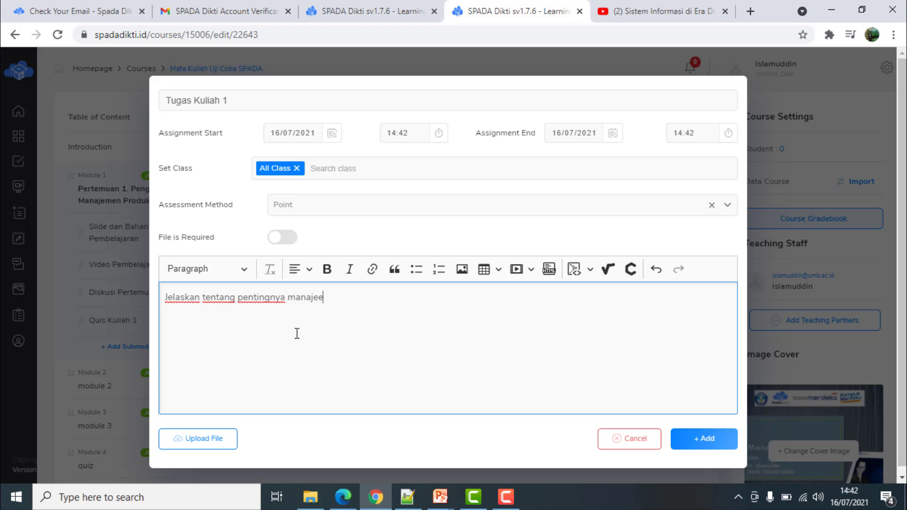
{"action": "key", "text": "BackSpace"}
{"action": "type", "text": "men produksi dan hubungan "}
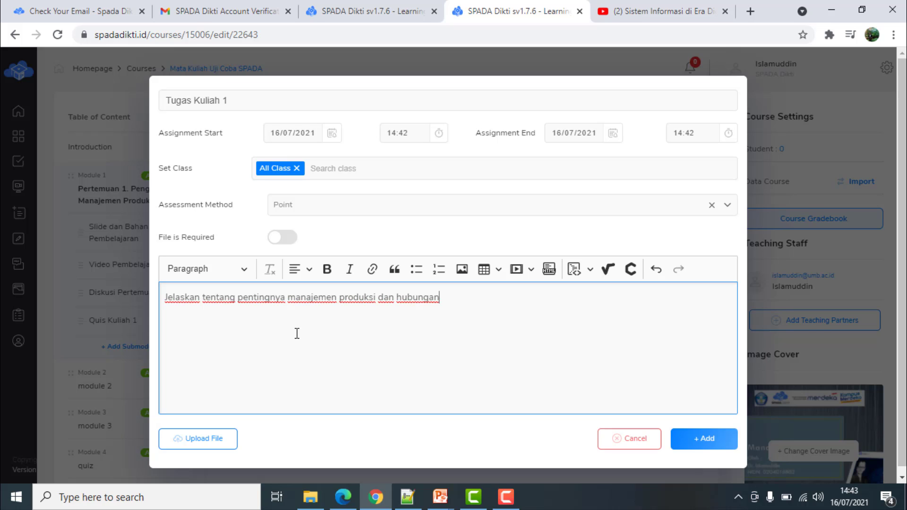
{"action": "type", "text": "nya denan"}
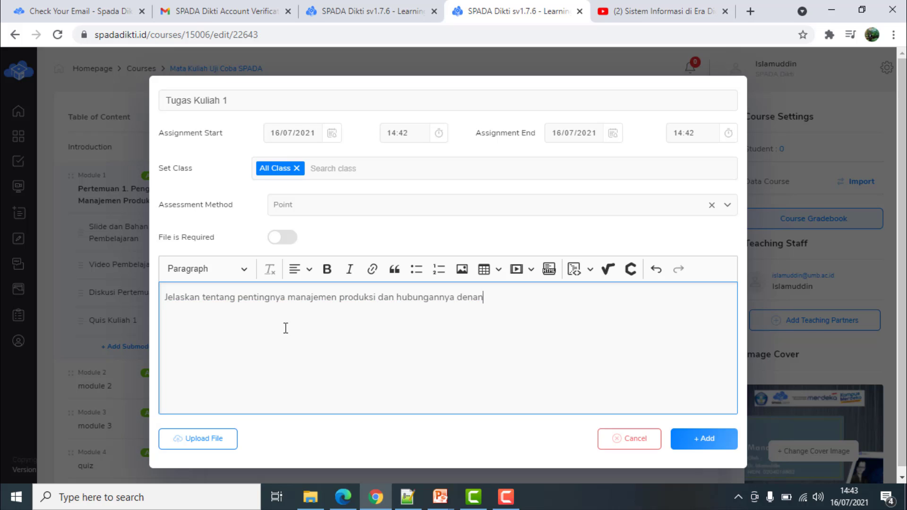
{"action": "key", "text": "BackSpace"}
{"action": "key", "text": "BackSpace"}
{"action": "type", "text": "gr"}
{"action": "key", "text": "BackSpace"}
{"action": "key", "text": "BackSpace"}
{"action": "key", "text": "BackSpace"}
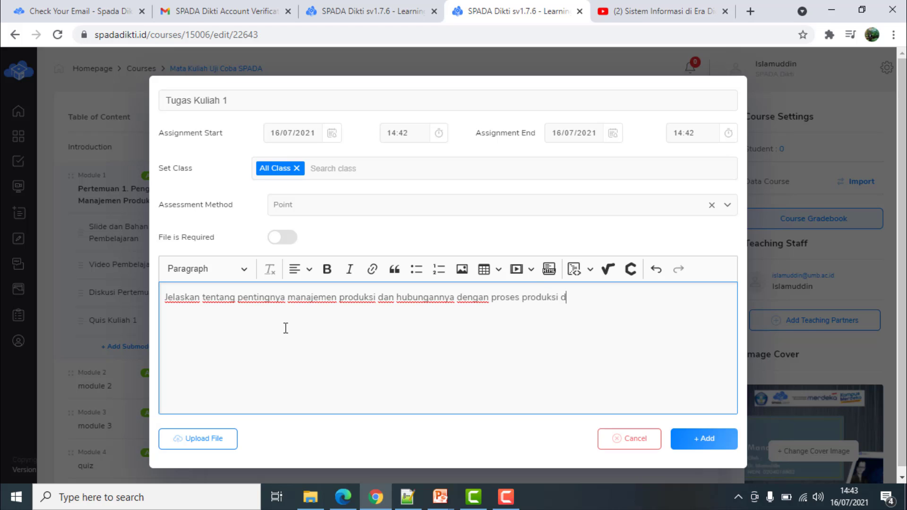
{"action": "type", "text": "an perkembangan perusahaan."}
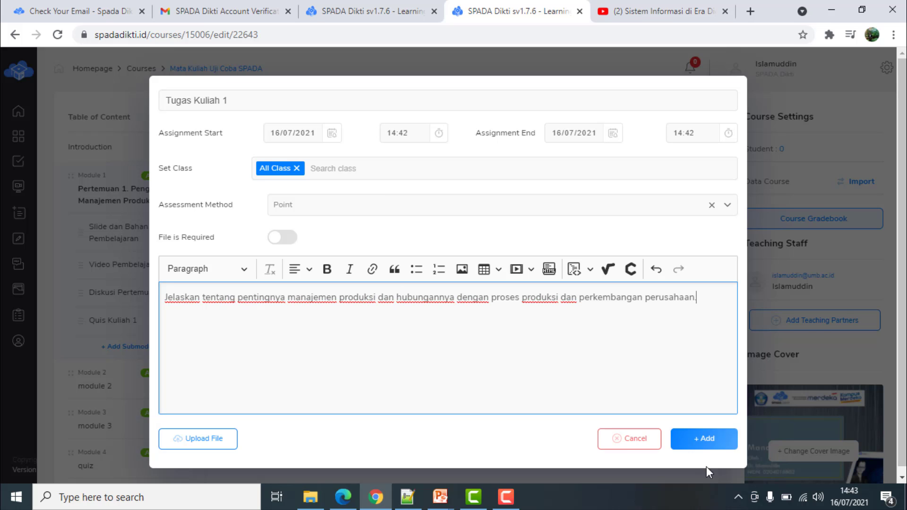
Add the Tugas Kuliah 1 assignment to Module 1
{"action": "left_click", "coordinate": [706, 440]}
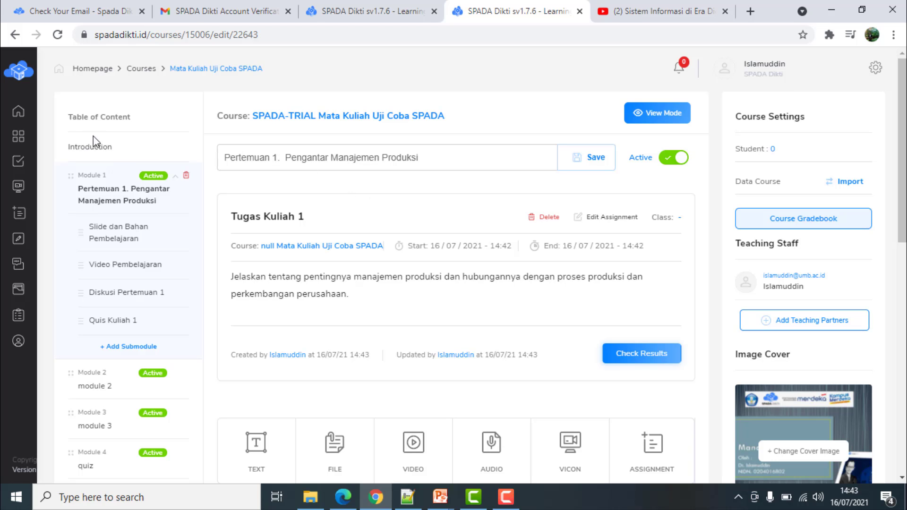
{"action": "mouse_move", "coordinate": [15, 142]}
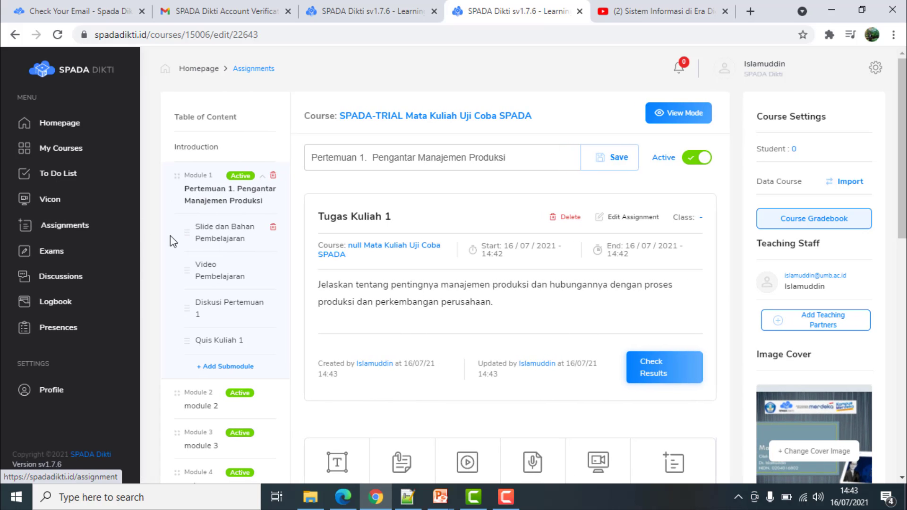
Verify Tugas Kuliah 1 in the Assignments list and Module 1's edit mode, then go home
{"action": "left_click", "coordinate": [91, 227]}
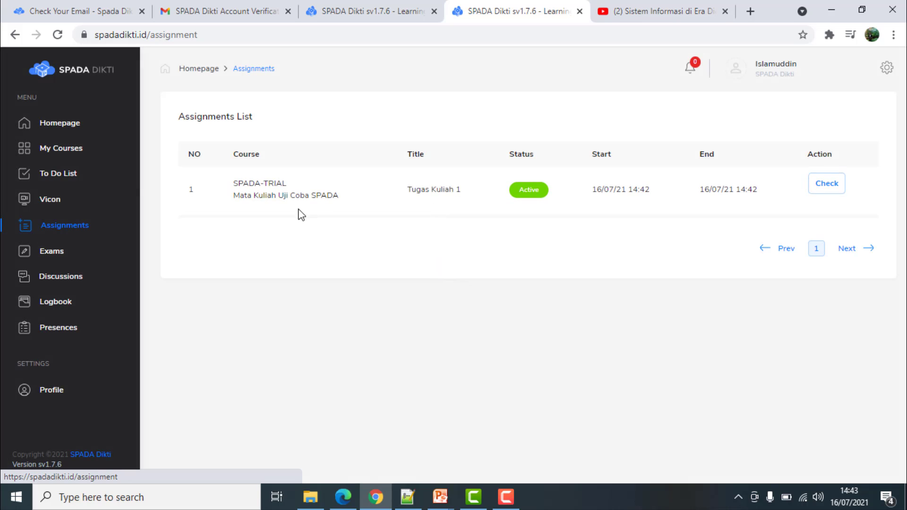
{"action": "left_click", "coordinate": [73, 150]}
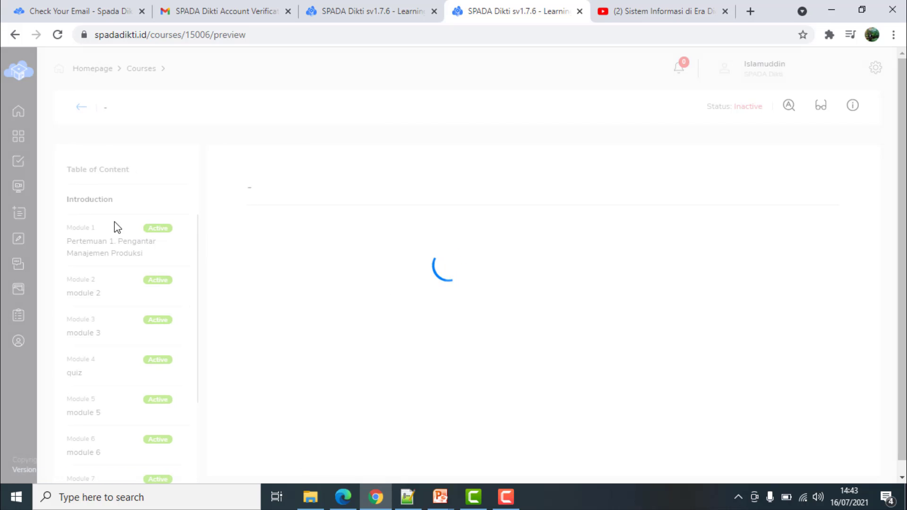
{"action": "left_click", "coordinate": [105, 248]}
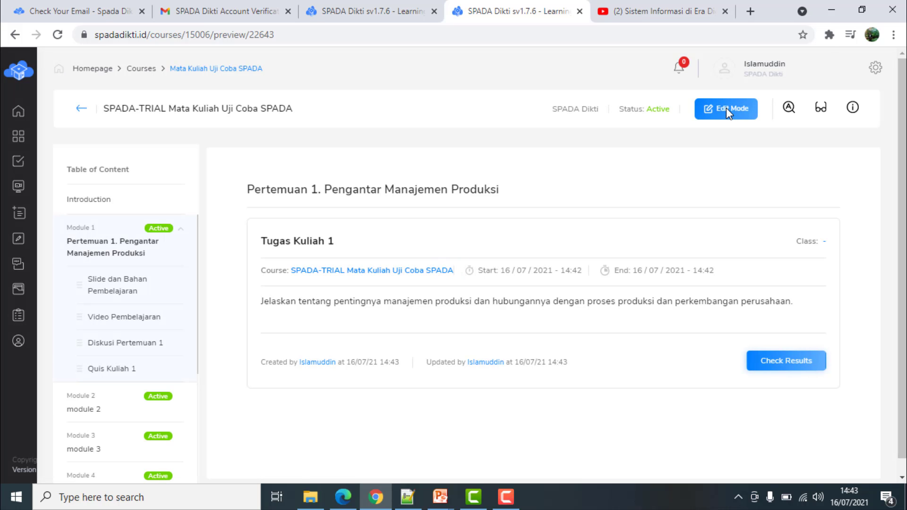
{"action": "left_click", "coordinate": [727, 108]}
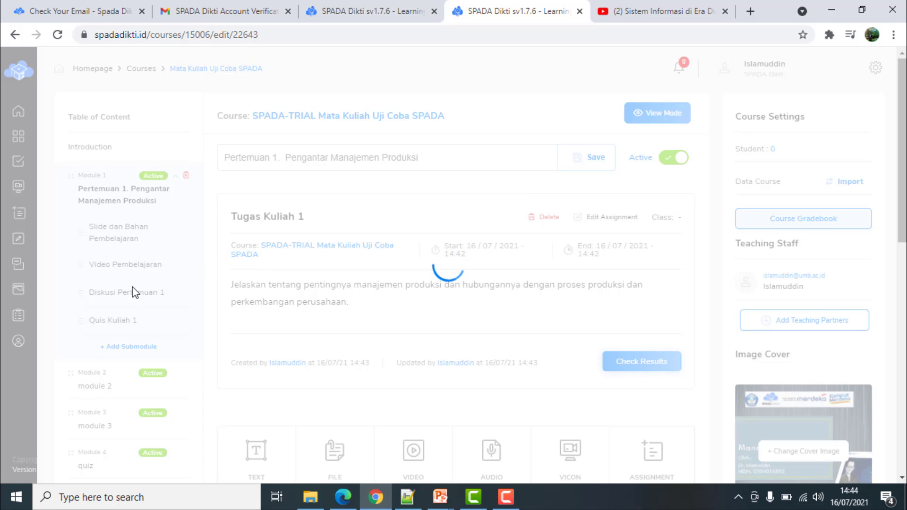
{"action": "scroll", "coordinate": [131, 319], "scroll_direction": "down", "scroll_amount": 1}
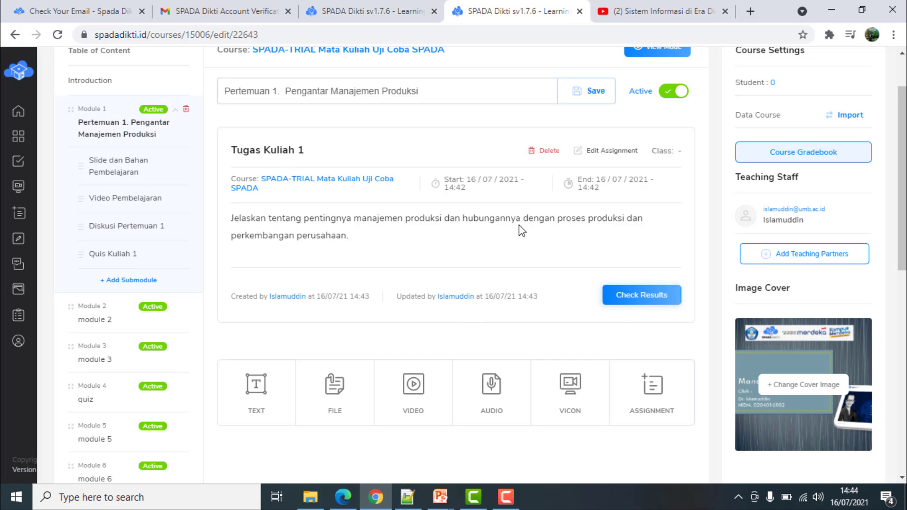
{"action": "scroll", "coordinate": [522, 231], "scroll_direction": "up", "scroll_amount": 2}
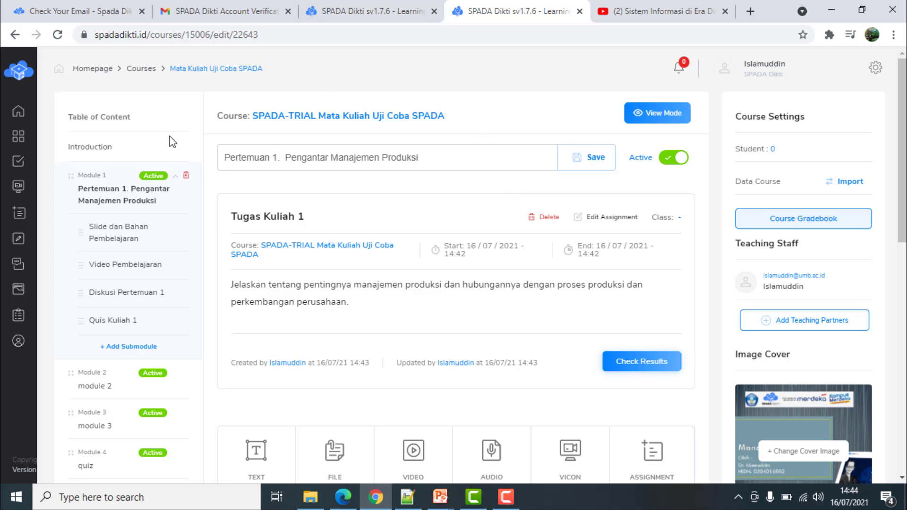
{"action": "mouse_move", "coordinate": [28, 121]}
{"action": "left_click", "coordinate": [64, 118]}
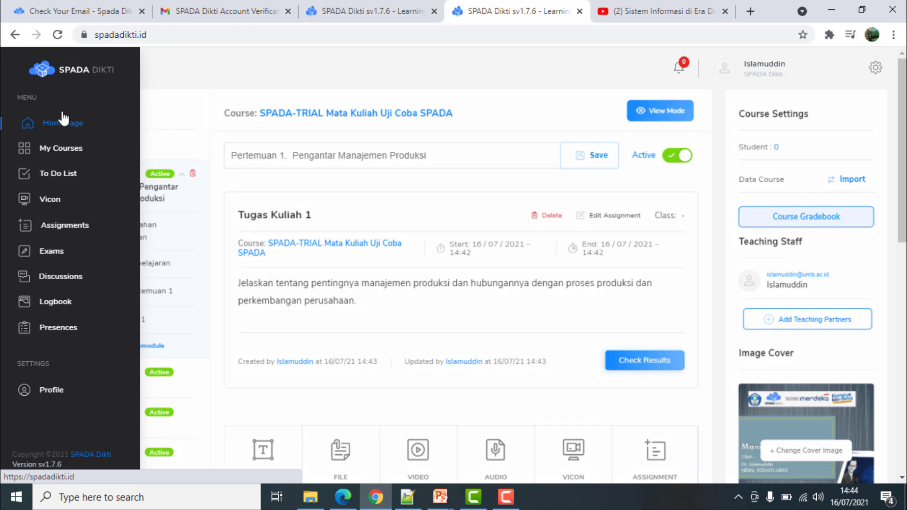